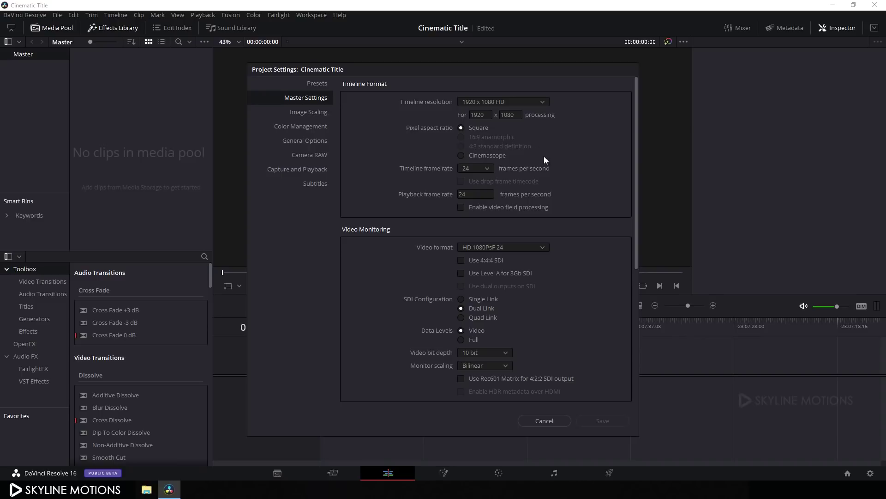
Set both the timeline and playback frame rates to 30 frames per second and save the project settings.
click(489, 171)
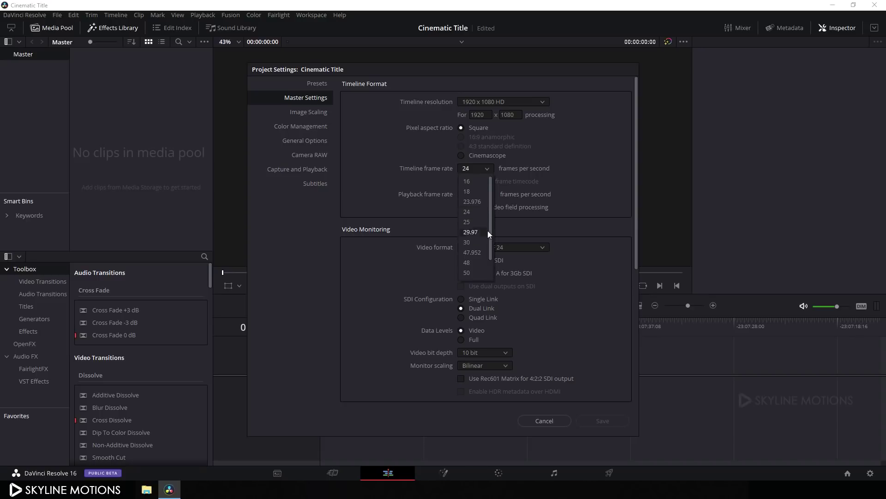
click(475, 243)
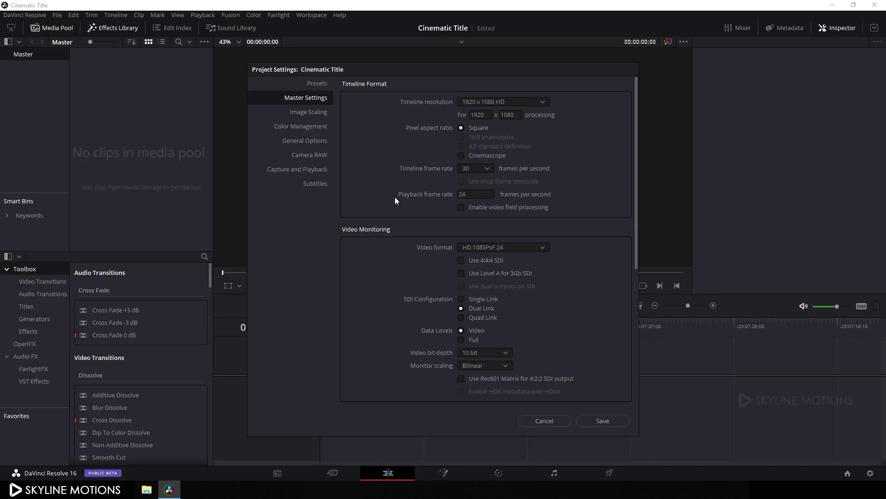
double_click(464, 198)
text(30)
click(590, 423)
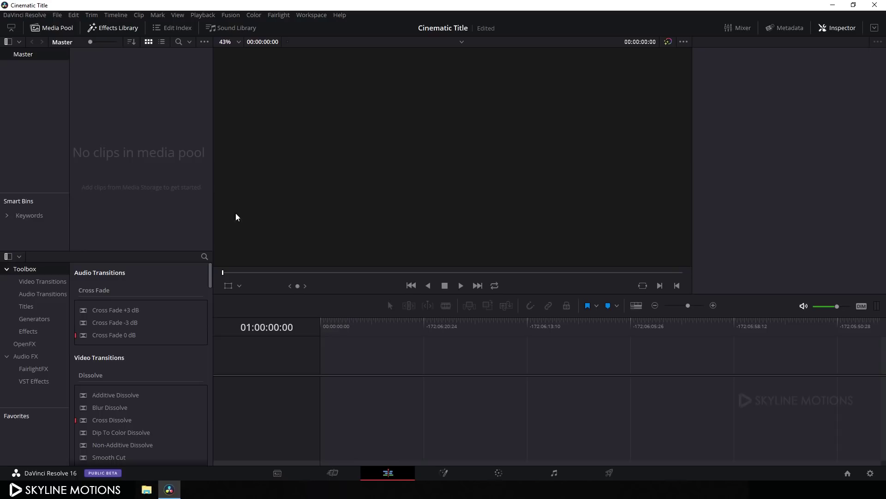
Create a new Fusion composition clip named "Fusion Composition" and place it at the start of the timeline.
right_click(121, 124)
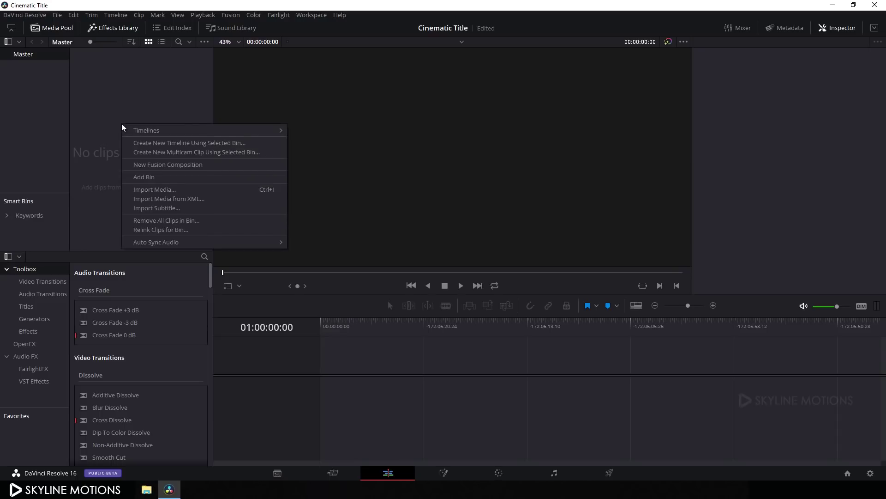
click(157, 165)
click(449, 245)
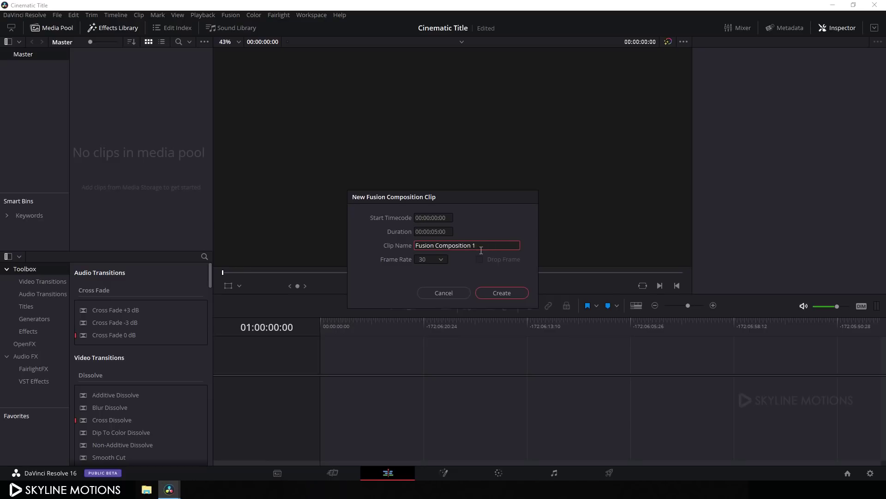
drag(451, 253, 452, 254)
click(502, 291)
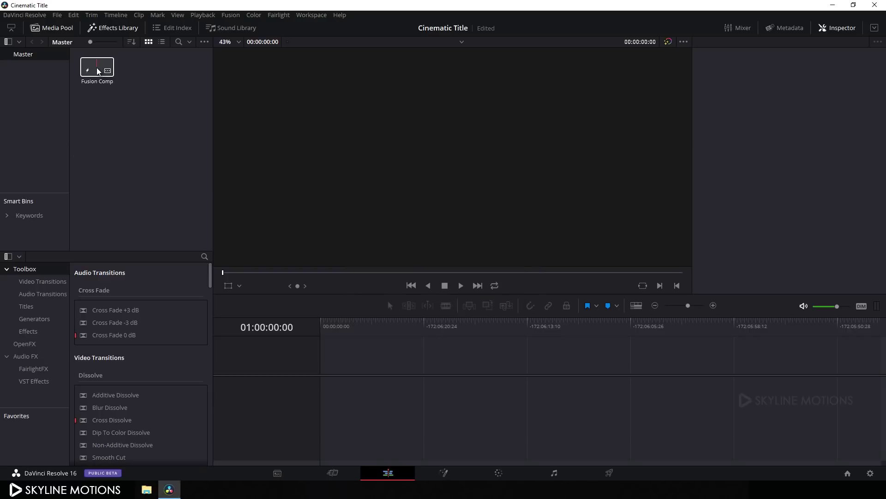
drag(98, 69, 325, 371)
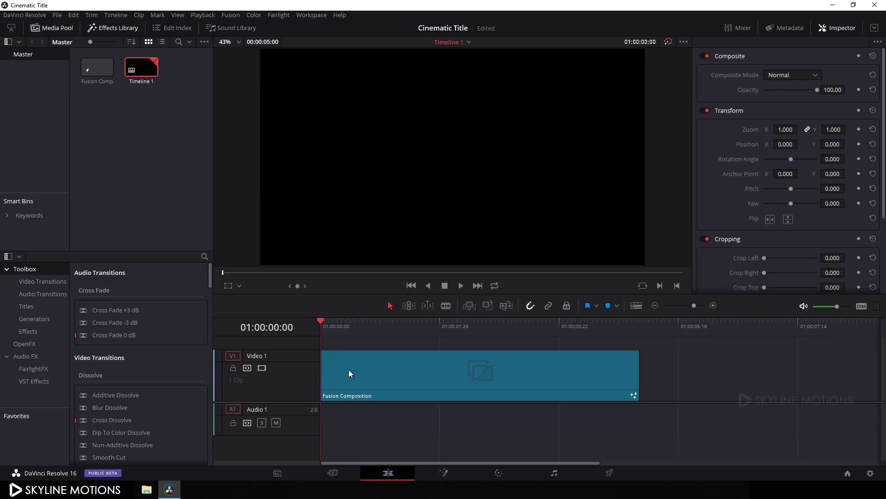
Open the composition on the Fusion page and move the MediaOut1 node to the lower right of the node graph.
click(443, 472)
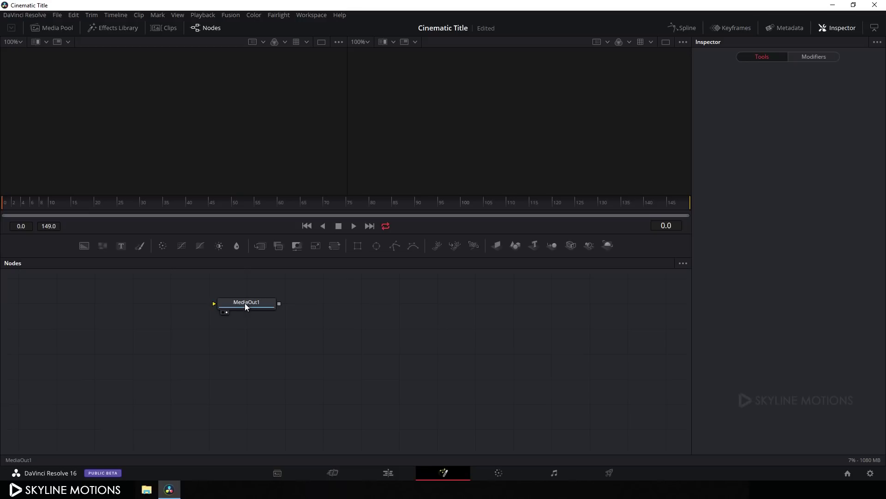
drag(243, 305, 636, 416)
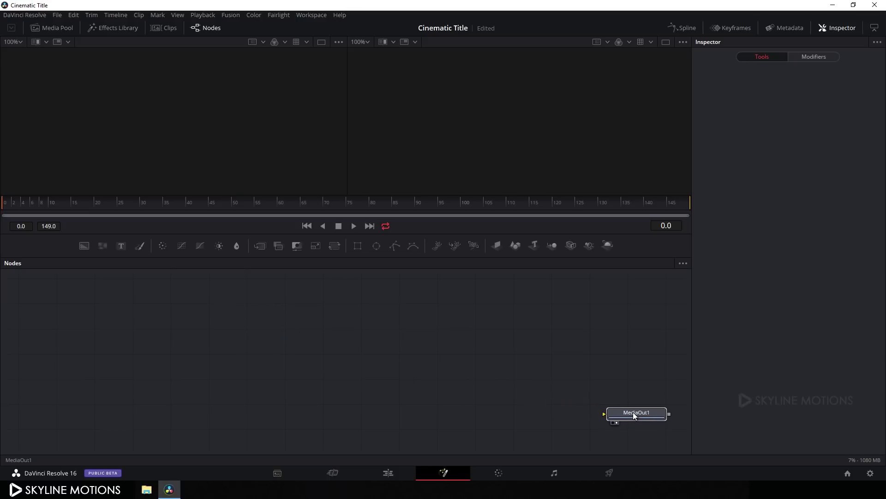
Add a Background node to the node graph and show it in the first viewer.
click(297, 319)
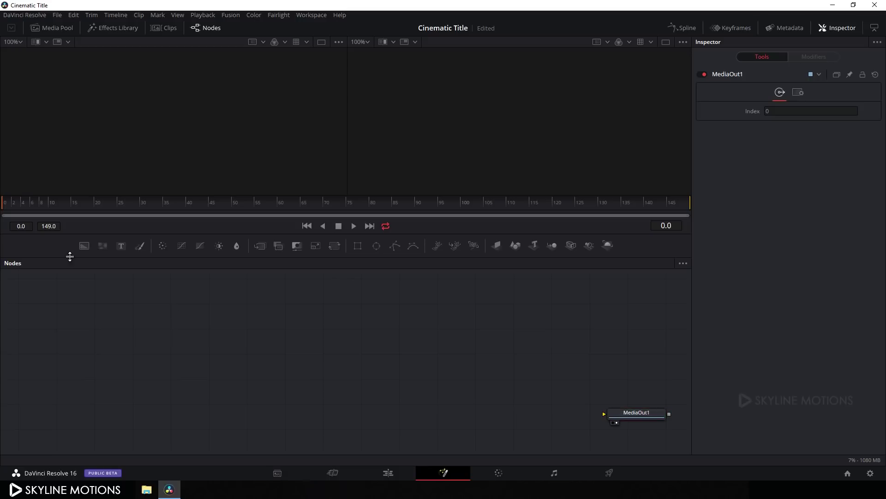
click(83, 247)
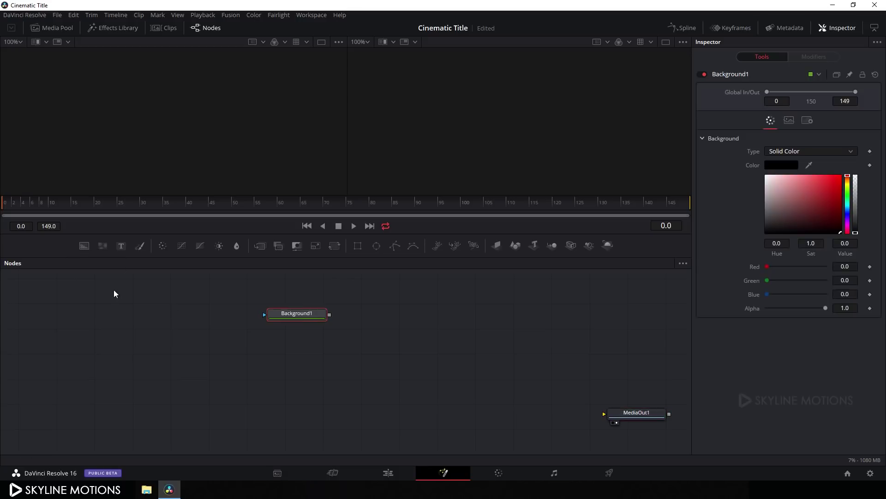
drag(301, 315, 246, 108)
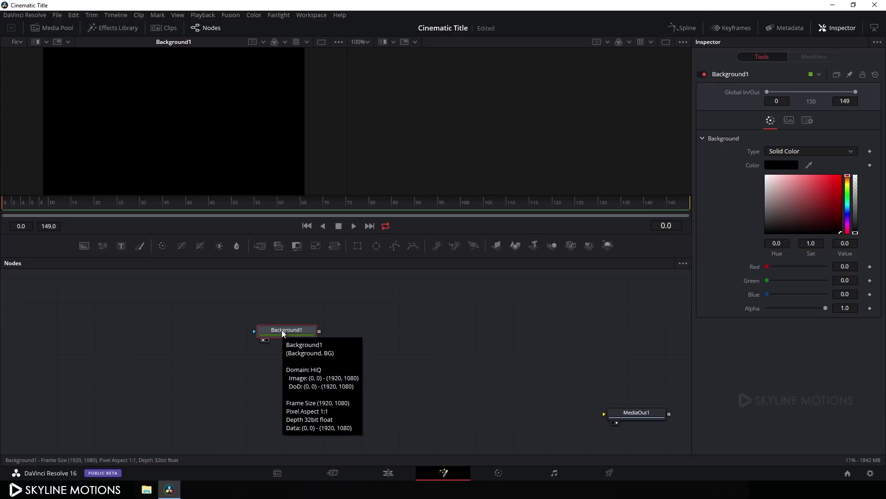
Rename the Background1 node to BG and move it to the lower left of the node graph.
key(F2)
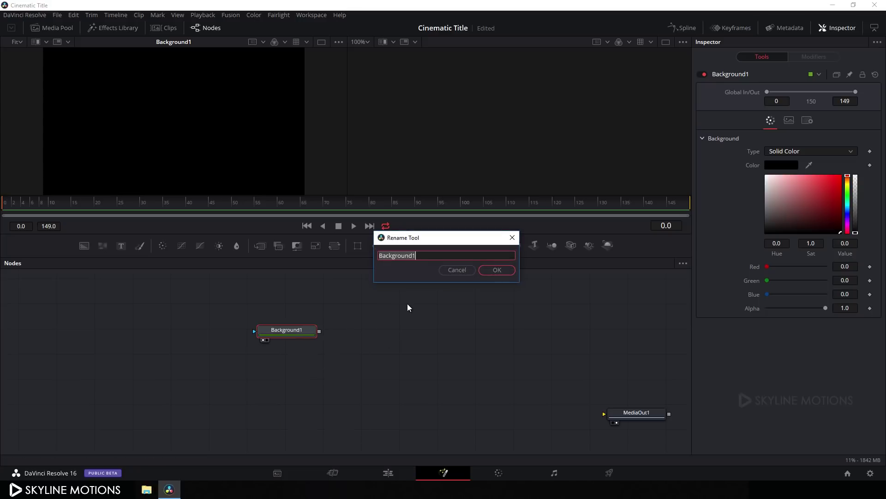
key(BackSpace)
text(BG)
click(497, 271)
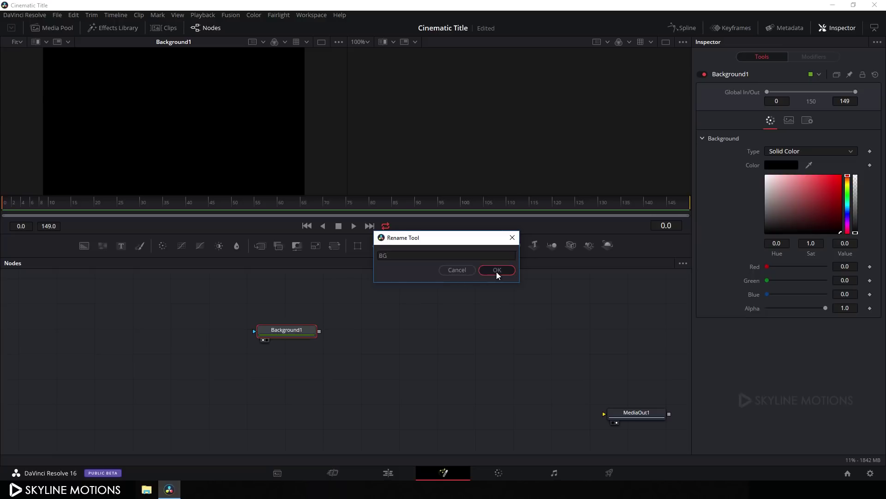
drag(285, 336, 156, 392)
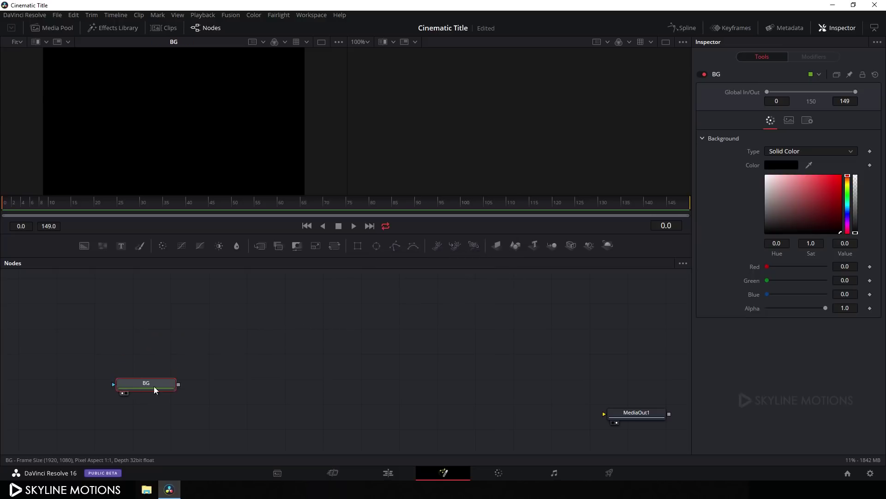
click(226, 368)
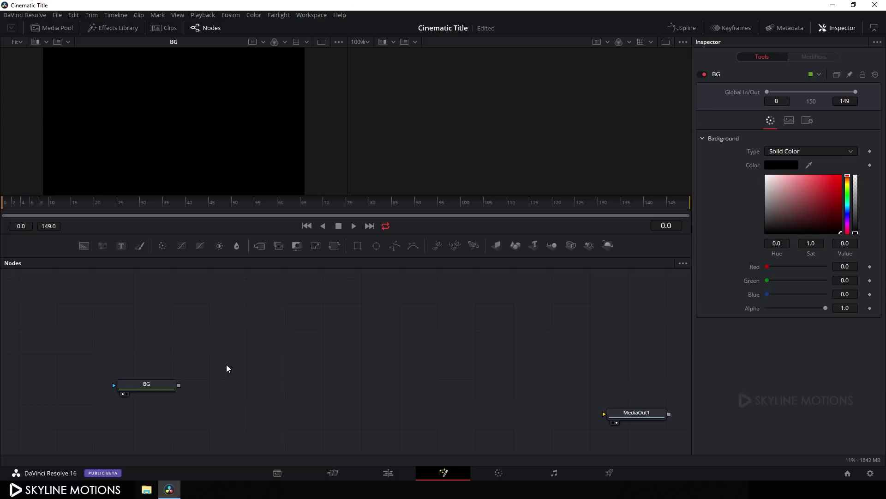
key(shift+space)
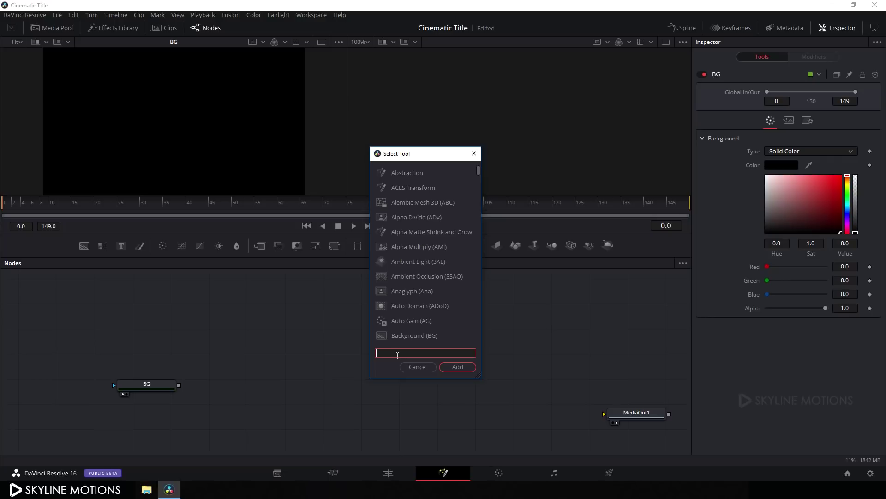
text(image)
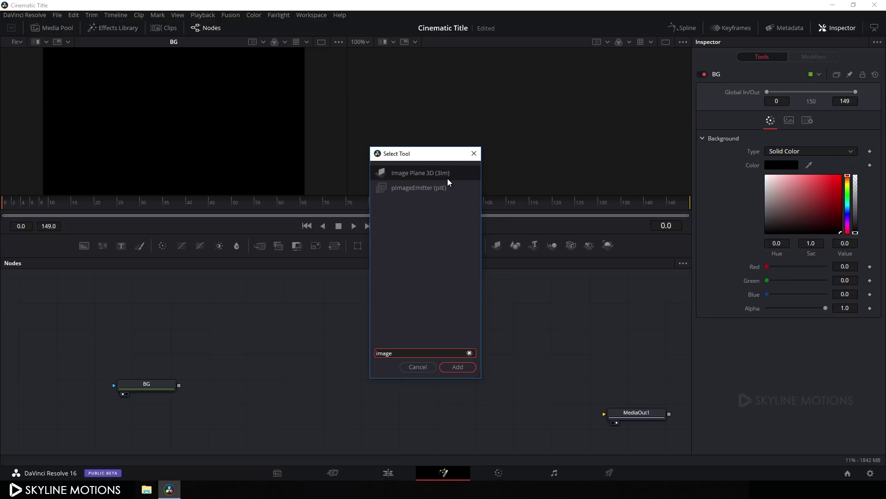
click(419, 368)
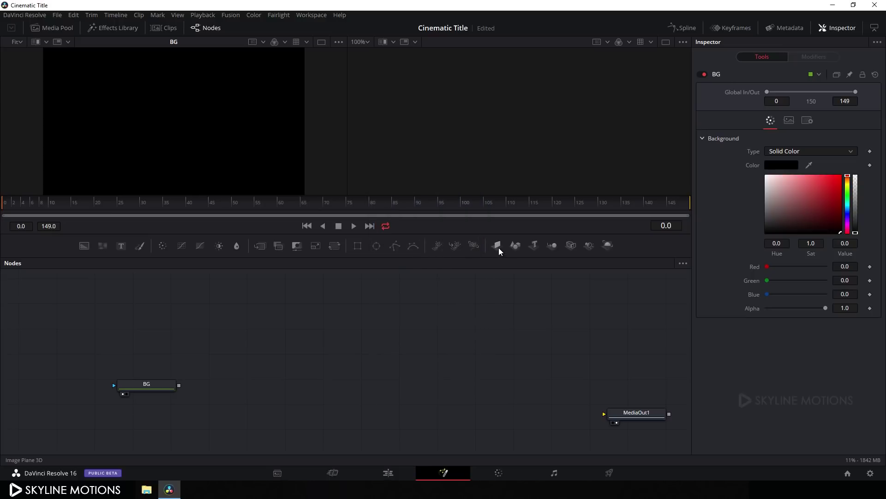
Add an Image Plane 3D node fed by the BG node and show it in the first viewer.
drag(497, 245, 253, 369)
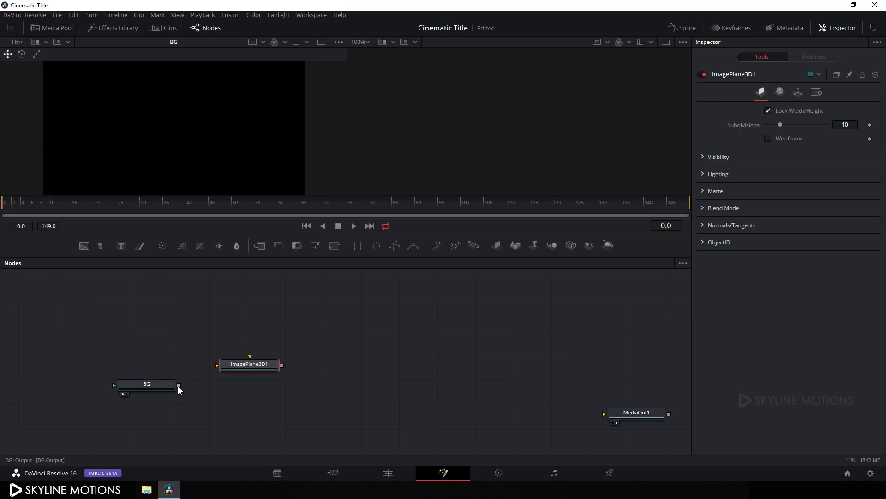
drag(179, 385, 228, 368)
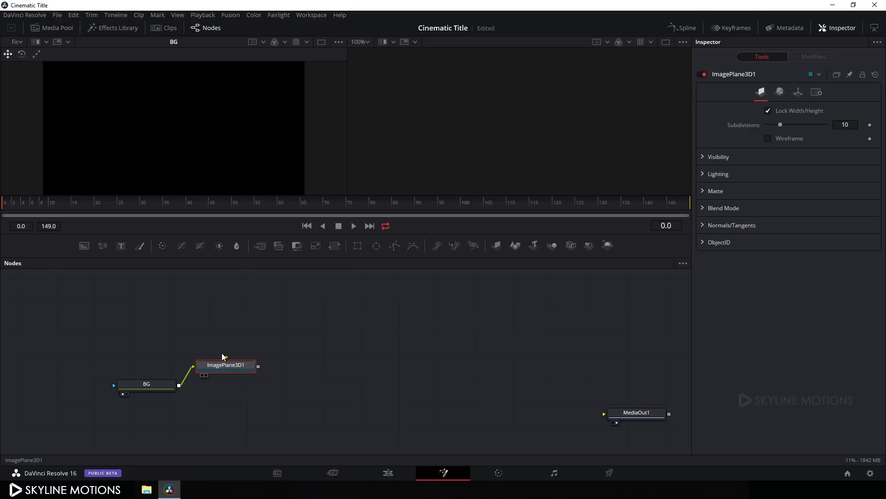
key(1)
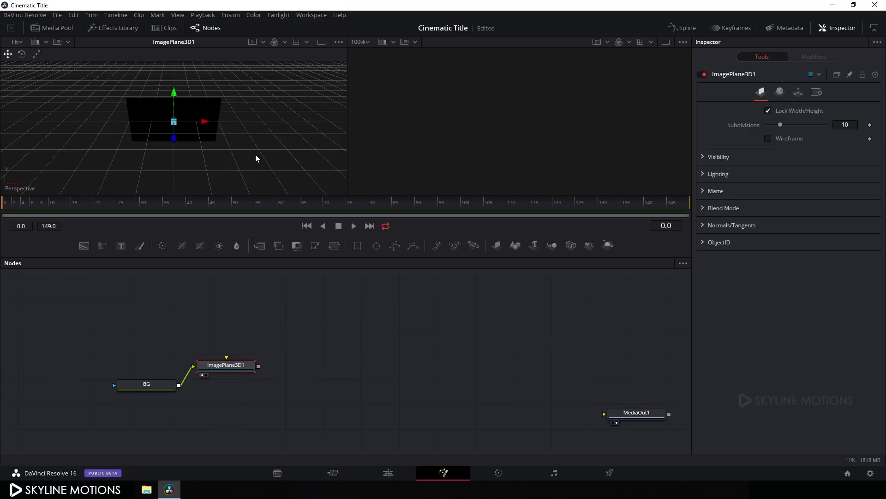
drag(193, 162, 236, 144)
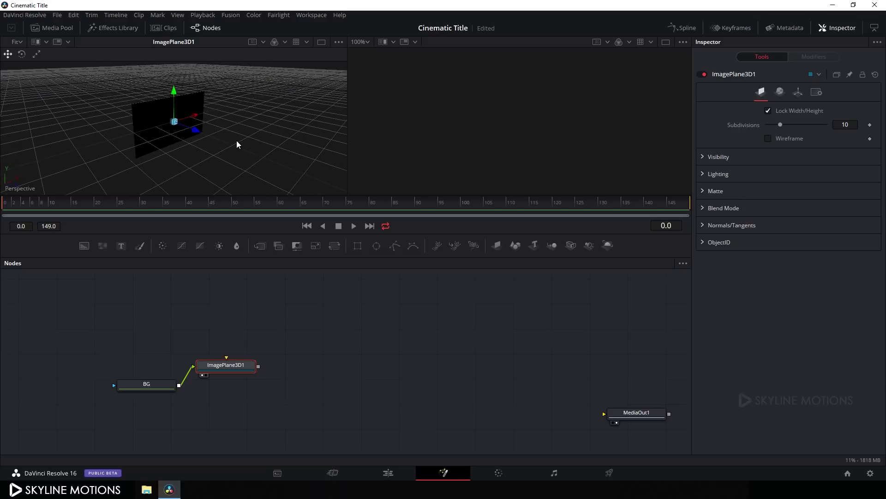
scroll(236, 140, up, 1)
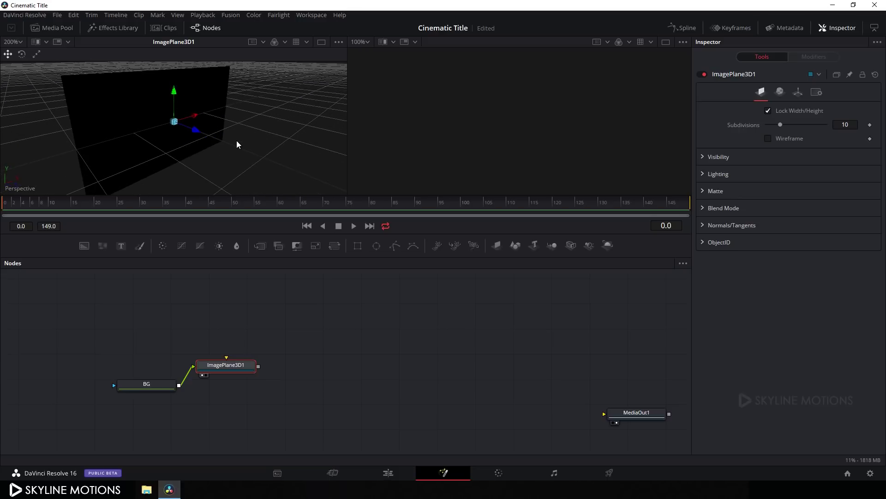
scroll(237, 144, down, 1)
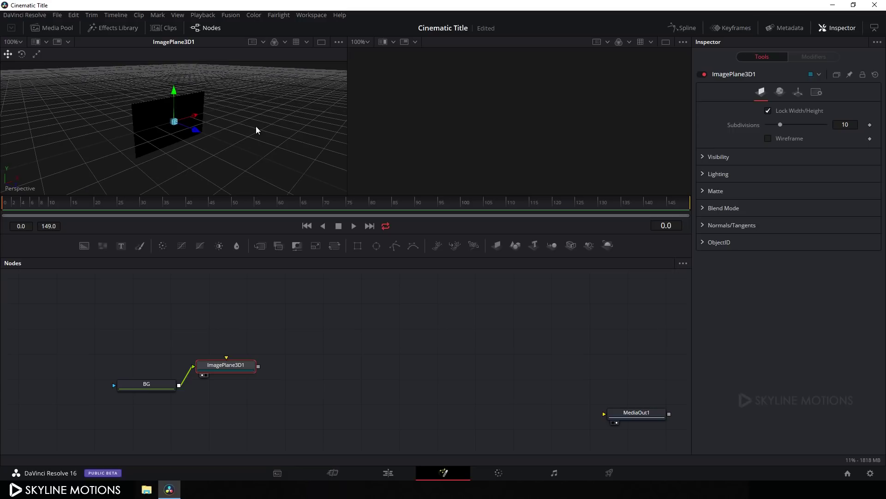
drag(257, 129, 293, 143)
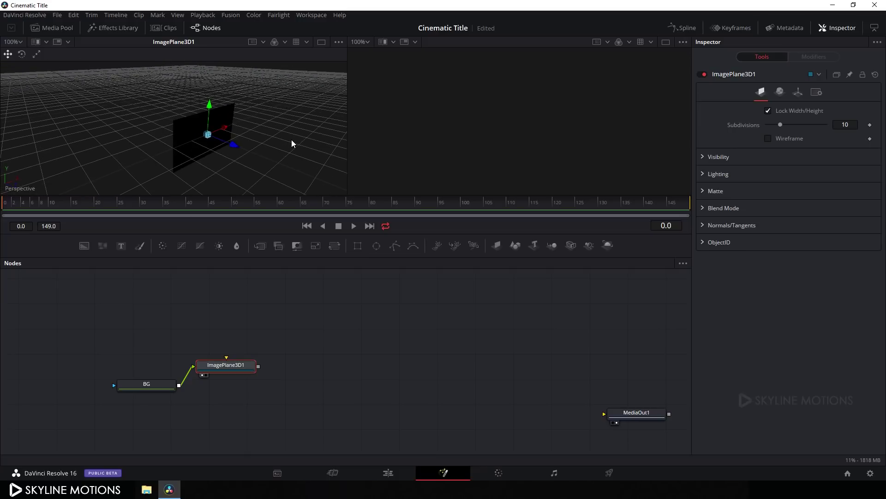
Add a Merge 3D node fed by ImagePlane3D1 and show it in the first viewer.
click(316, 352)
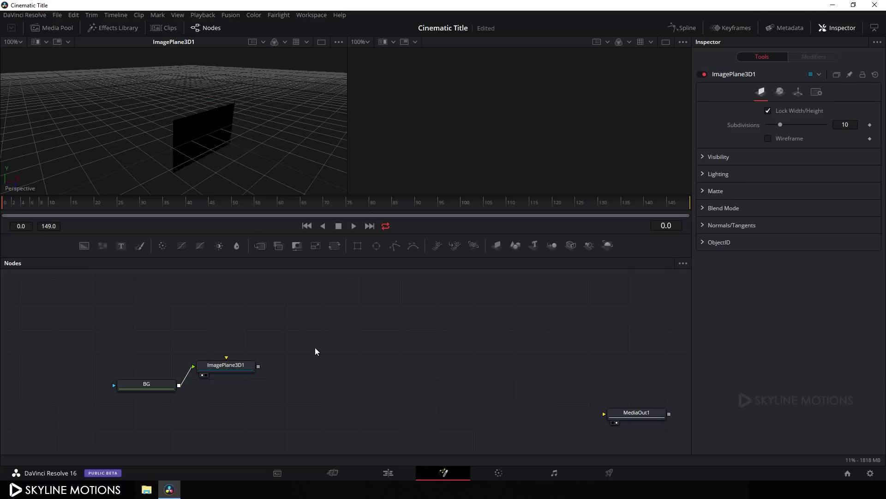
click(553, 246)
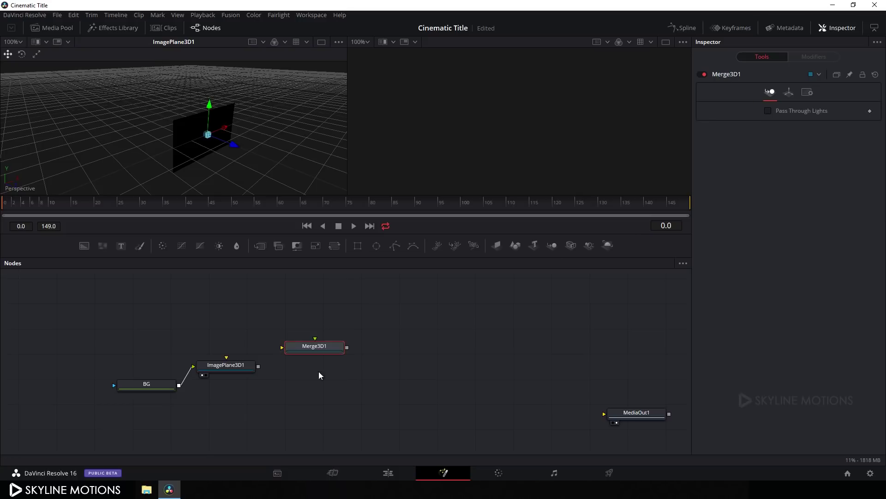
drag(321, 360, 333, 369)
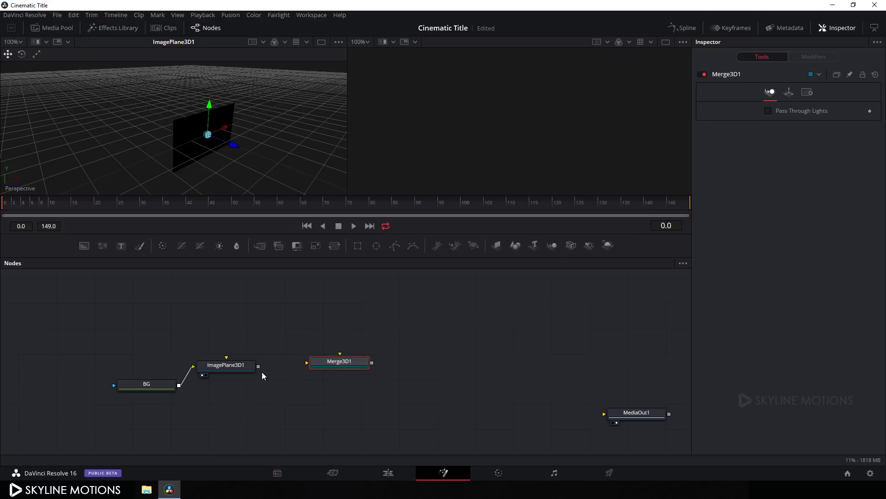
drag(259, 366, 266, 102)
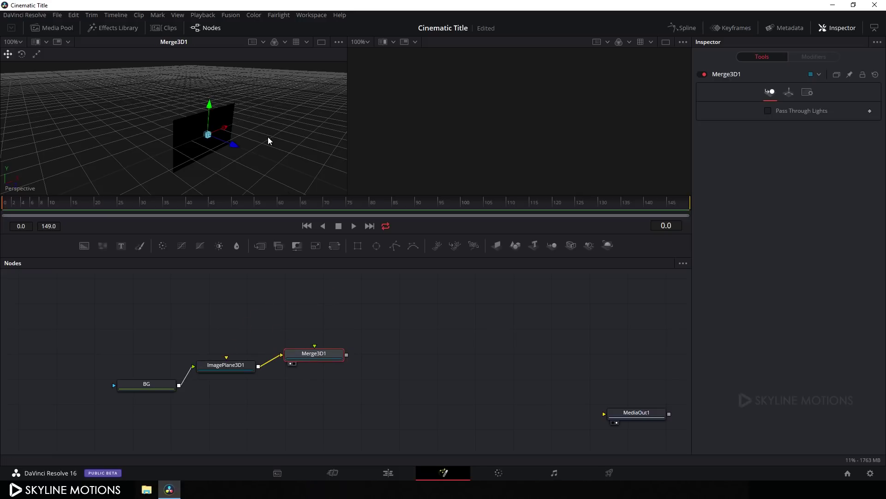
Add a Camera 3D node, connect it to Merge3D1 and place it below that node.
click(408, 296)
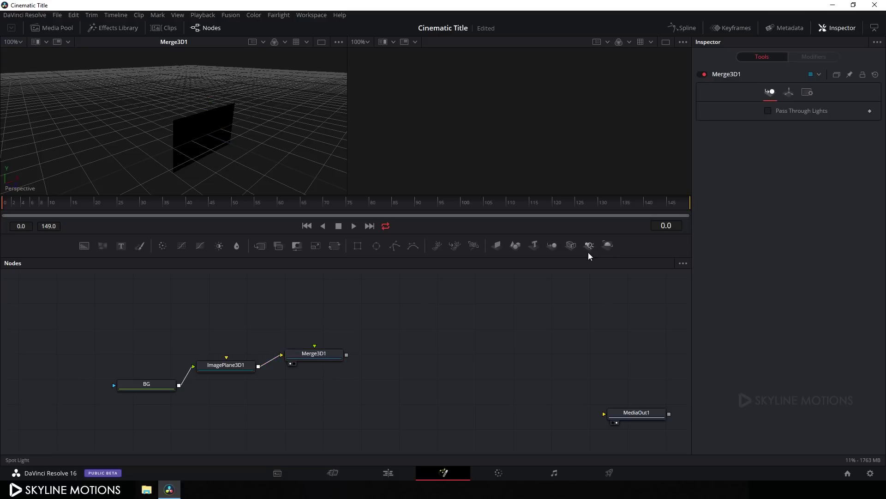
click(572, 246)
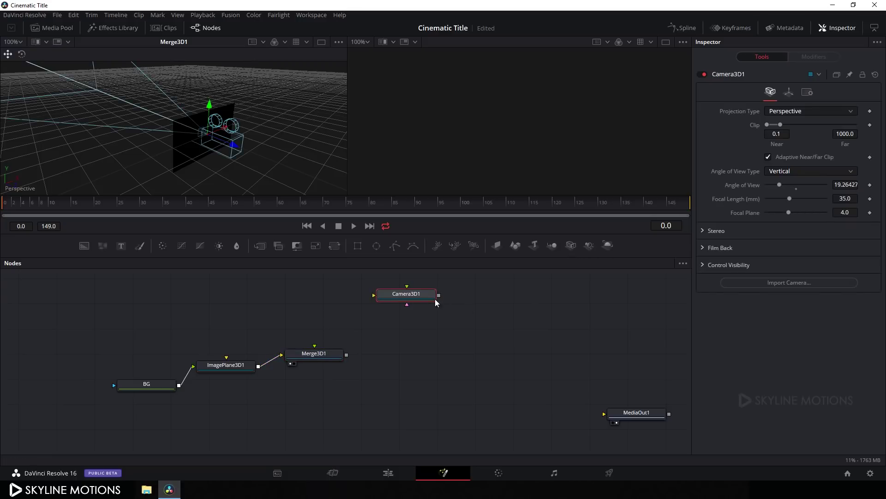
drag(435, 300, 316, 360)
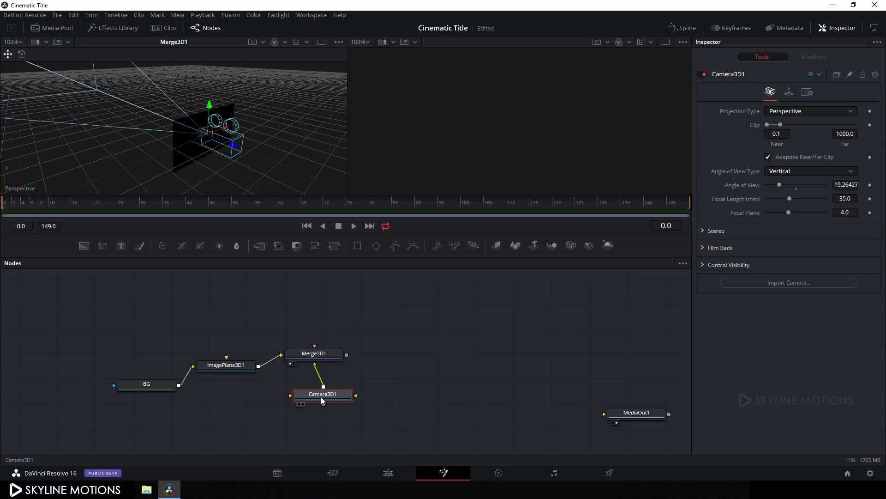
Rename the Camera3D1 node to MainCam.
key(F2)
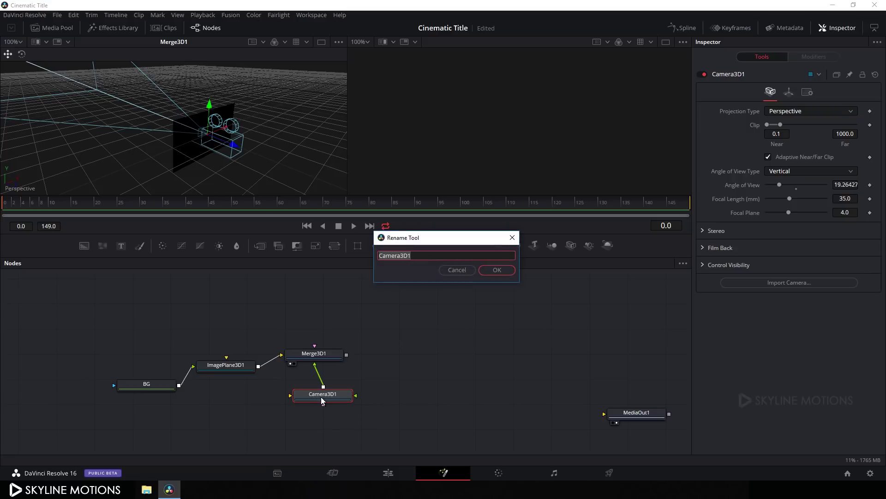
text(Main Cam)
click(504, 270)
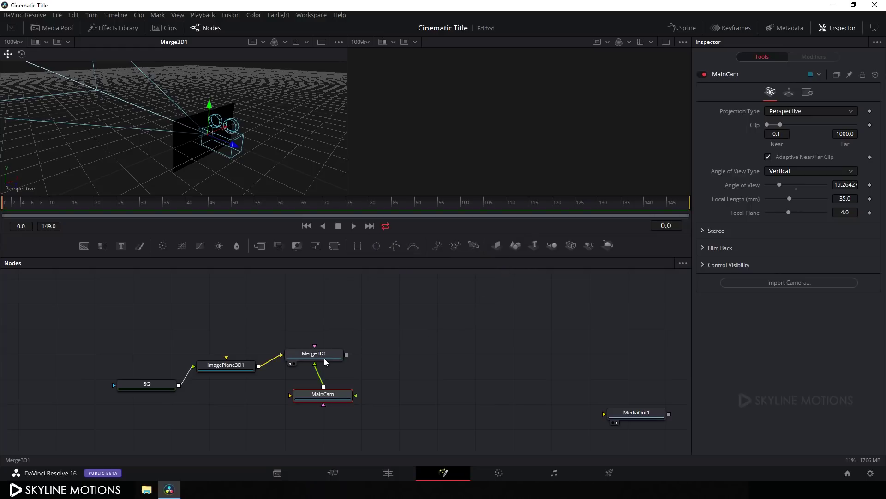
Show Merge3D1 in the second viewer and hide the 3D grid there.
drag(326, 361, 539, 127)
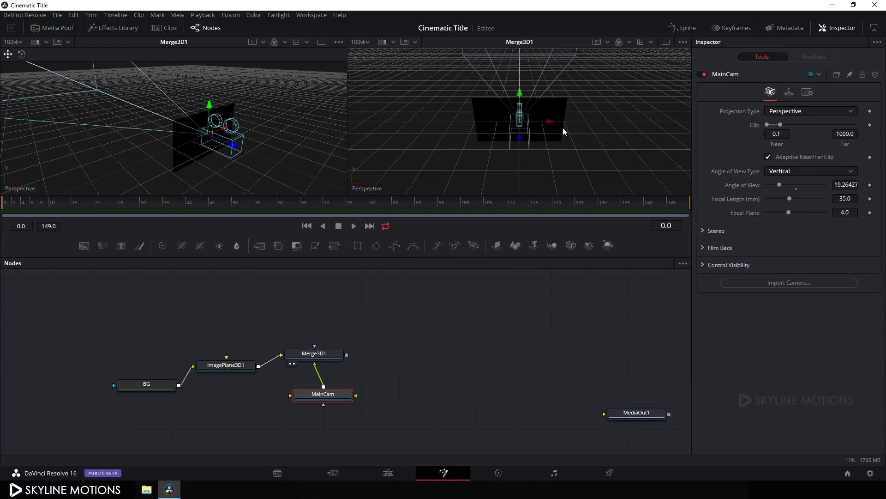
right_click(606, 118)
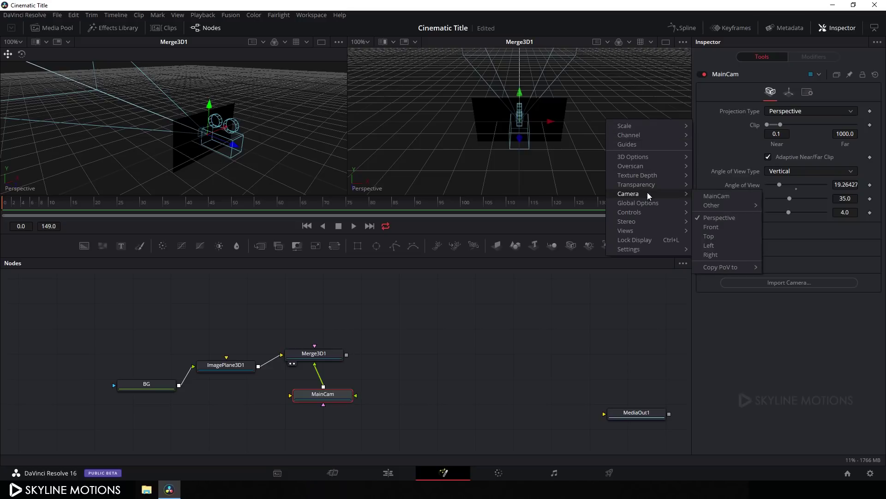
mouse_move(639, 157)
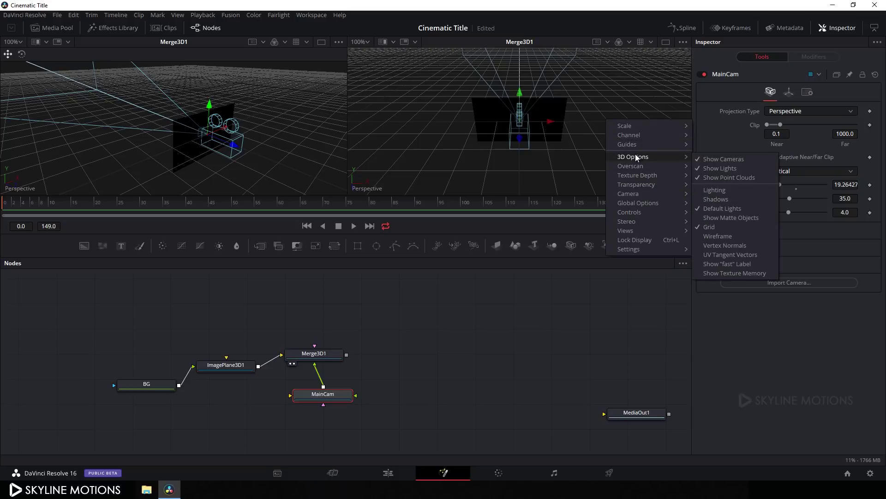
click(707, 228)
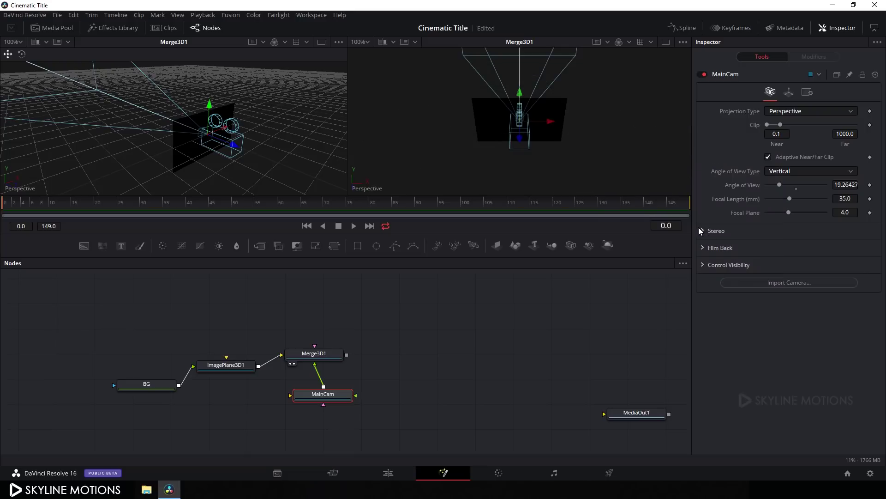
Make the second viewer look through MainCam and pull the camera back from the image plane until the plane is in view.
right_click(574, 132)
mouse_move(600, 188)
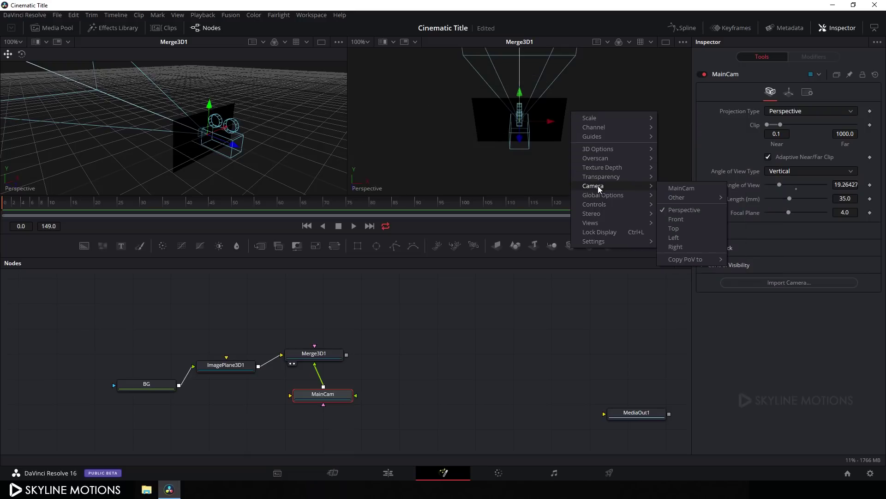
click(681, 189)
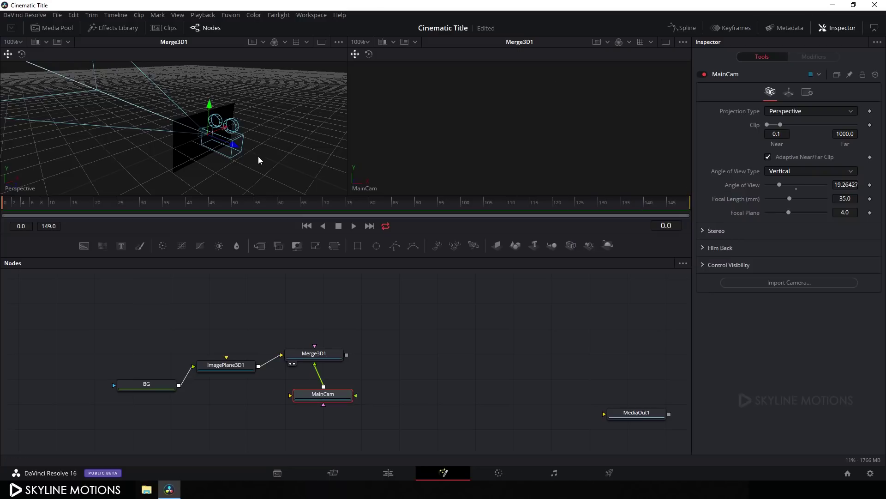
drag(237, 161, 446, 225)
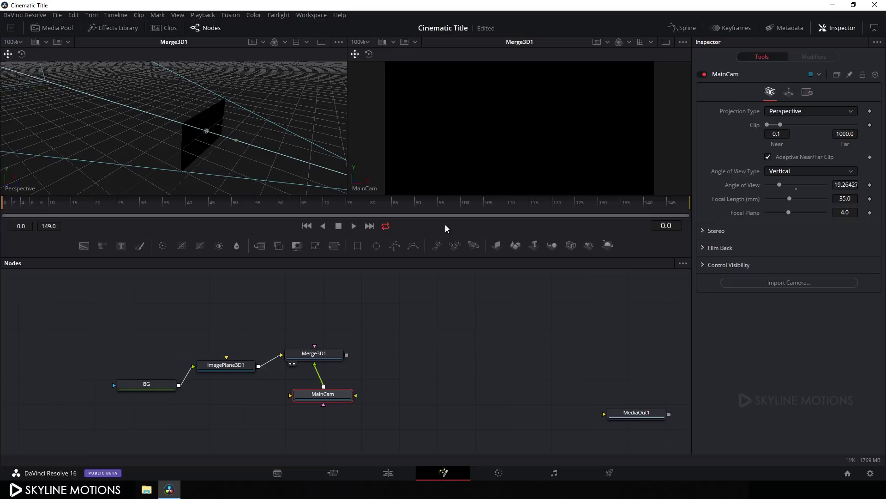
Turn on arranging nodes to the grid in the node graph.
right_click(389, 361)
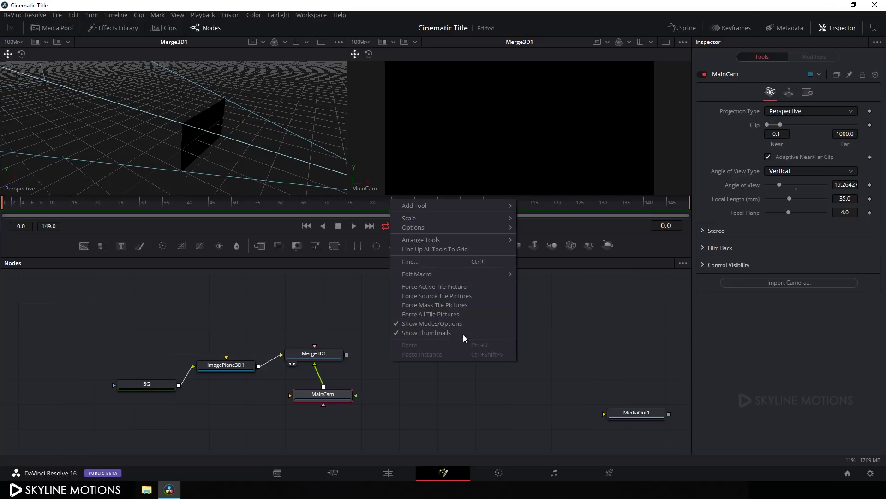
mouse_move(426, 244)
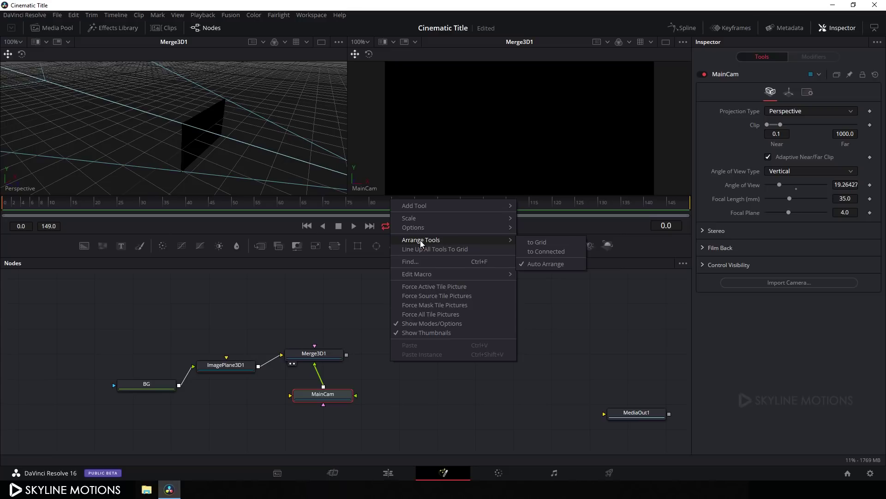
click(524, 246)
Line up BG and ImagePlane3D1 in a row, with Merge3D1 higher to their right and MainCam directly below Merge3D1.
mouse_move(329, 400)
mouse_down()
mouse_move(293, 407)
mouse_move(329, 408)
mouse_up()
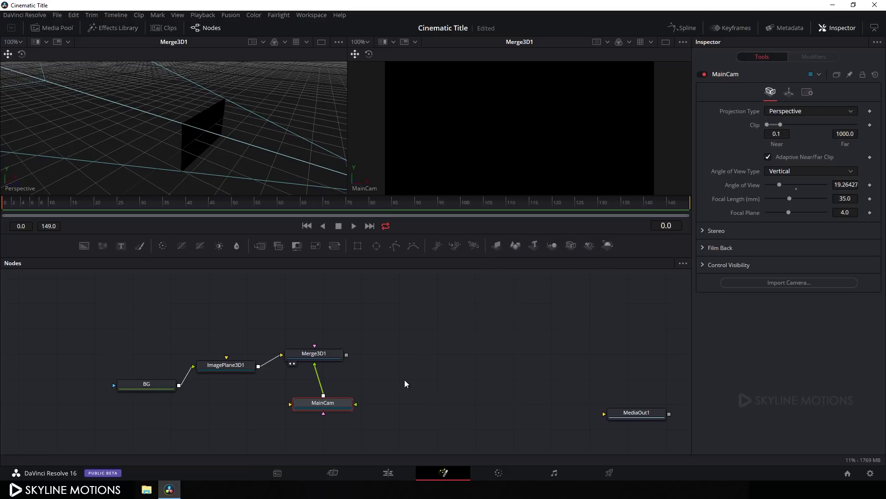
drag(160, 387, 136, 379)
drag(229, 368, 213, 382)
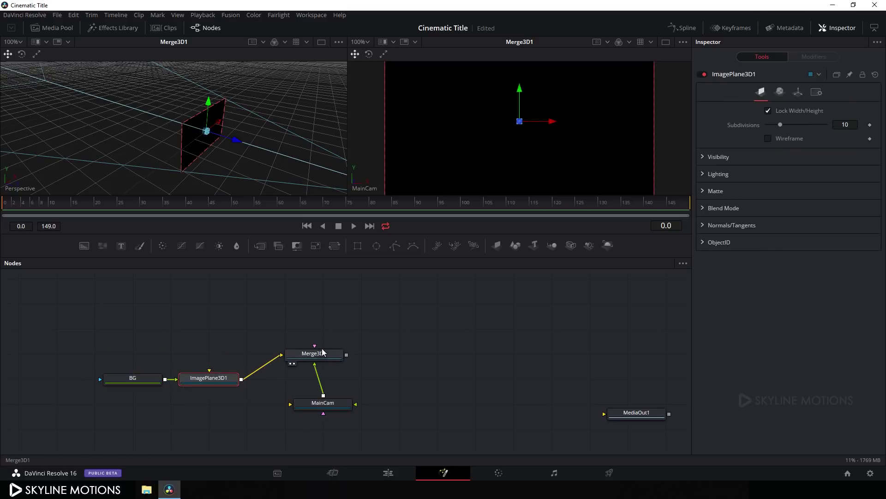
drag(334, 356, 254, 425)
click(305, 382)
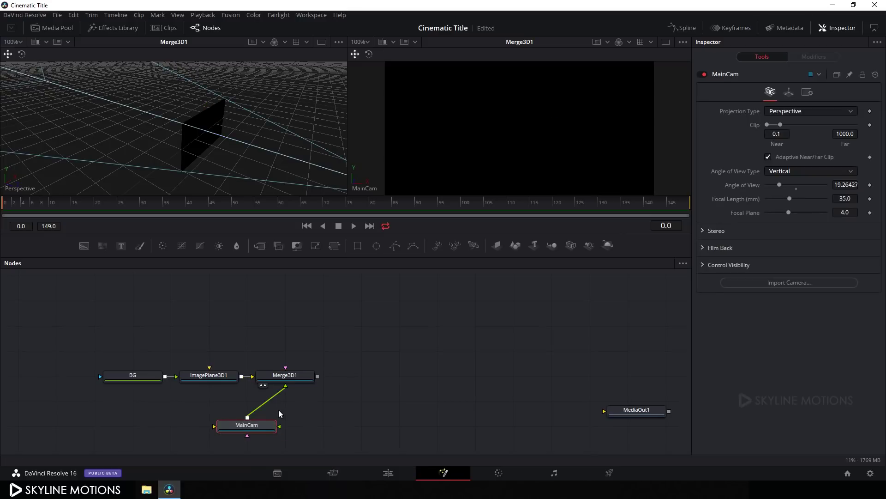
drag(286, 378, 362, 325)
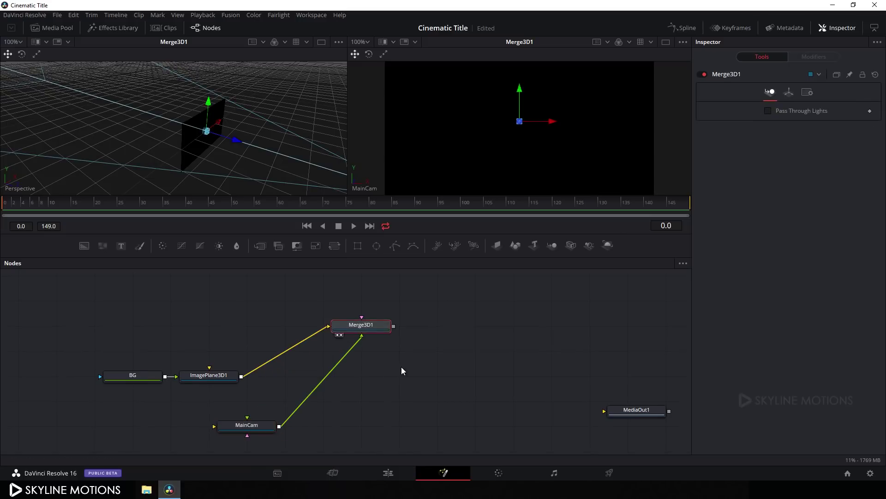
drag(251, 440, 365, 391)
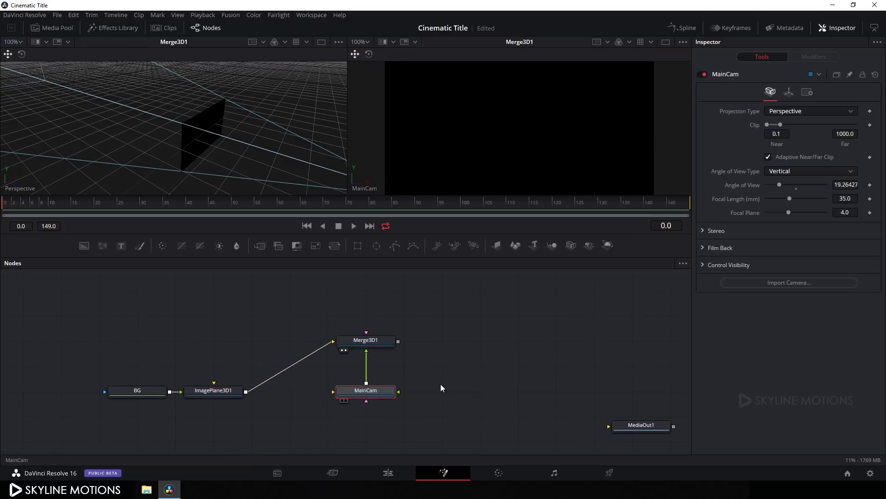
drag(459, 370, 455, 371)
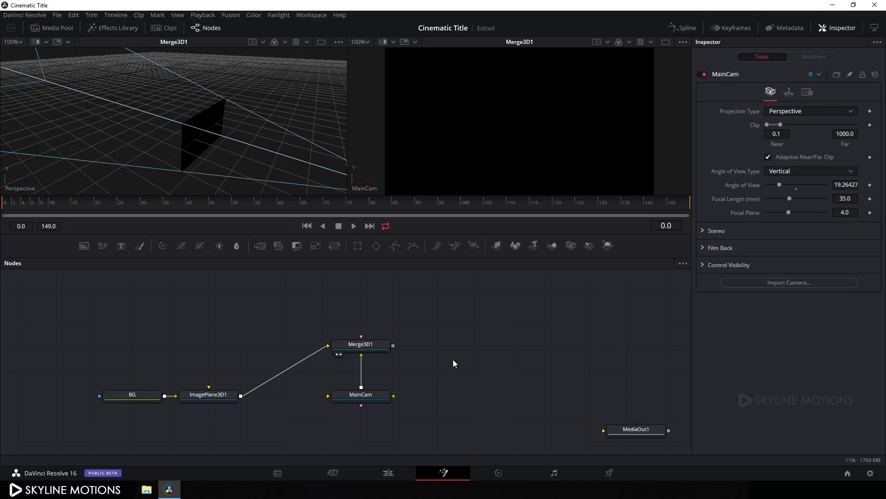
Add a FastNoise node to the empty area of the node graph.
key(shift+space)
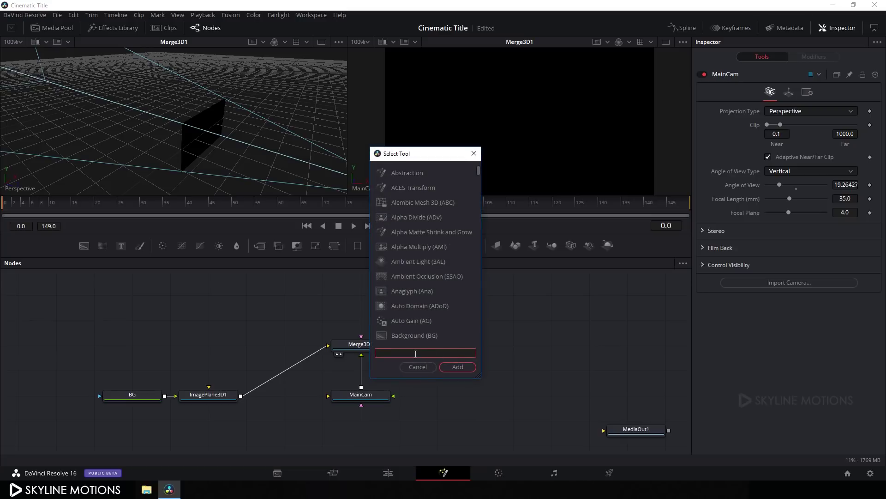
text(fast)
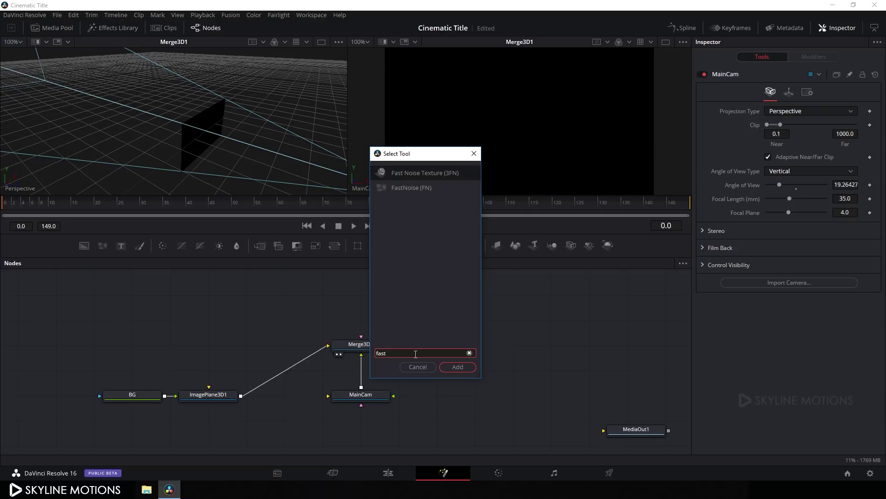
click(406, 187)
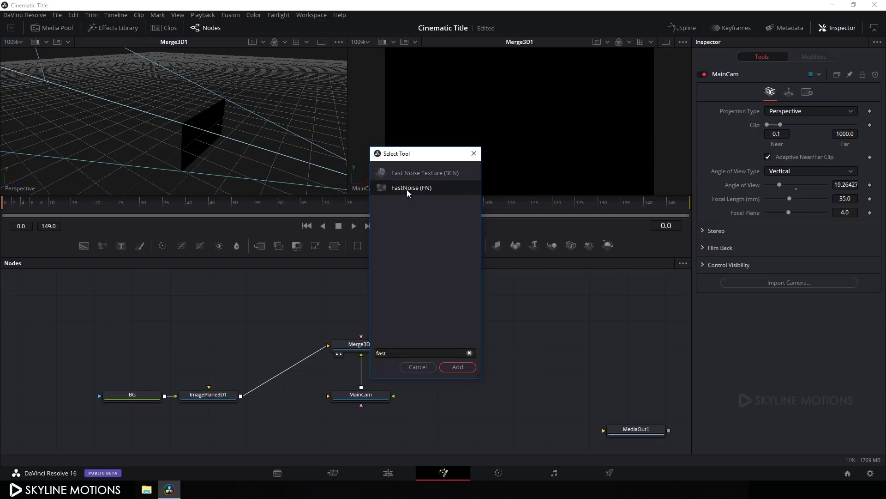
click(458, 367)
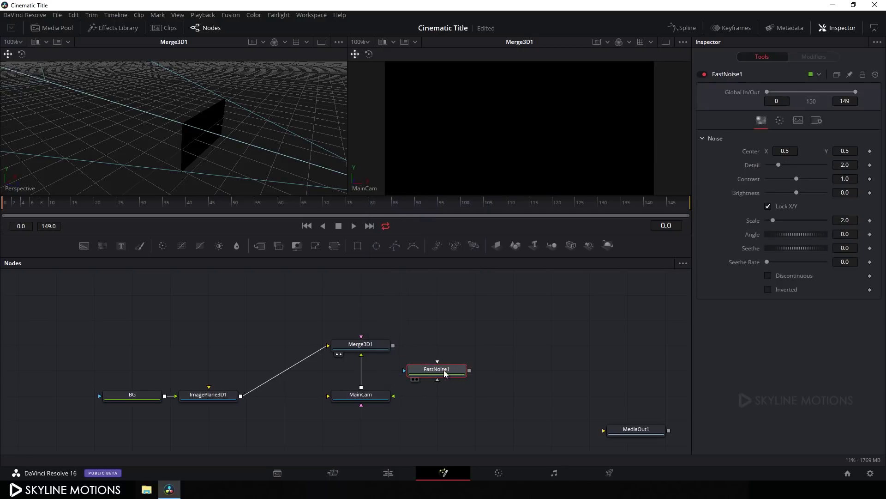
Rename the FastNoise1 node to Smoke.
key(F2)
key(BackSpace)
text(Sm)
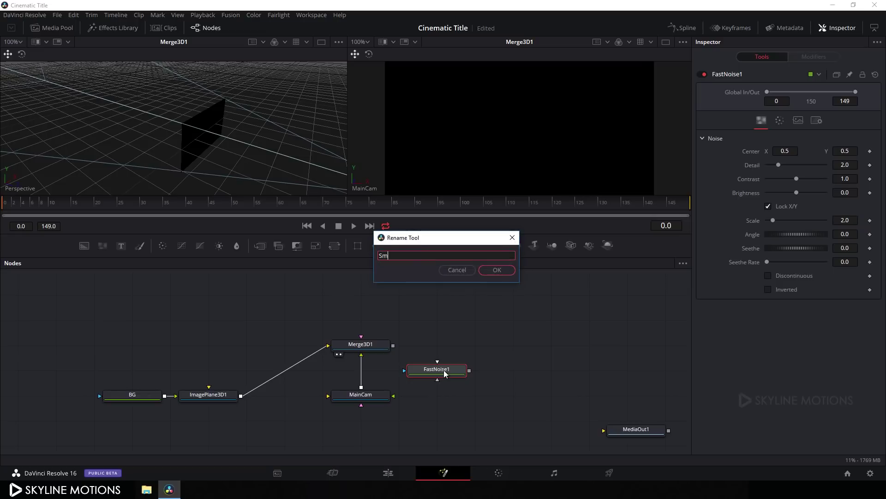
text(oke)
click(492, 270)
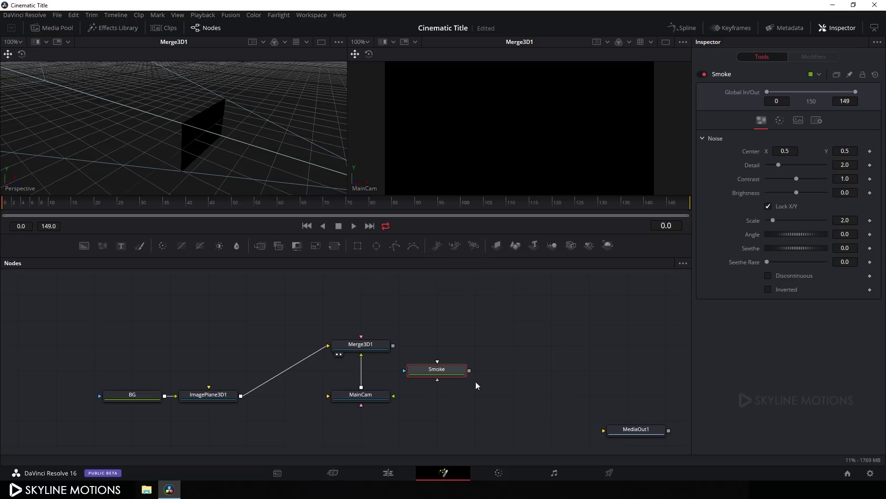
Place the Smoke node above BG and show its alpha channel in the first viewer.
drag(443, 369, 133, 345)
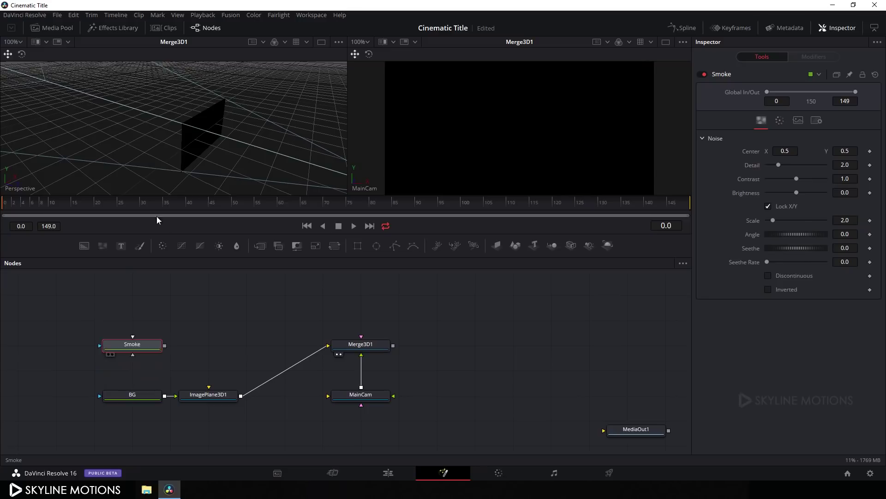
key(ctrl+z)
key(1)
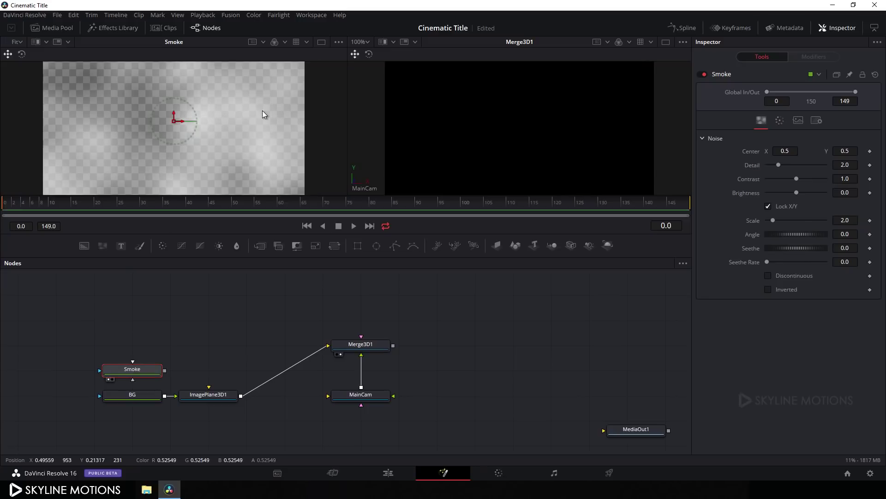
click(285, 42)
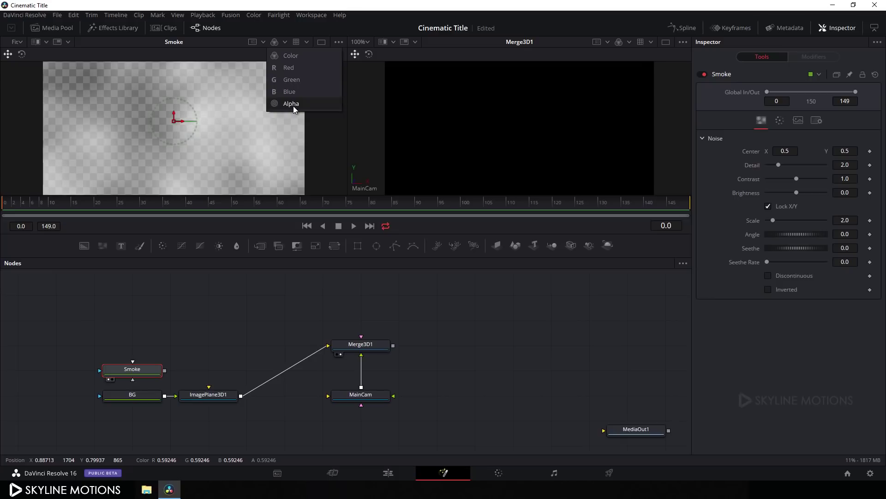
click(292, 105)
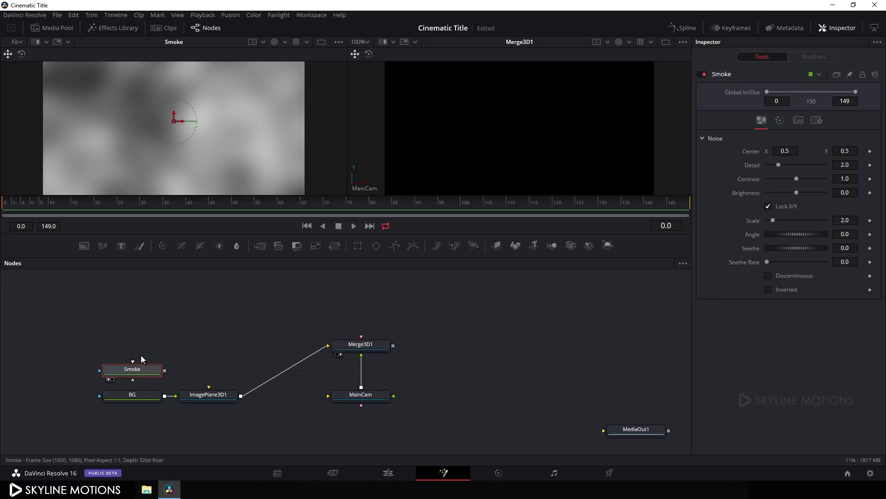
drag(132, 372, 131, 348)
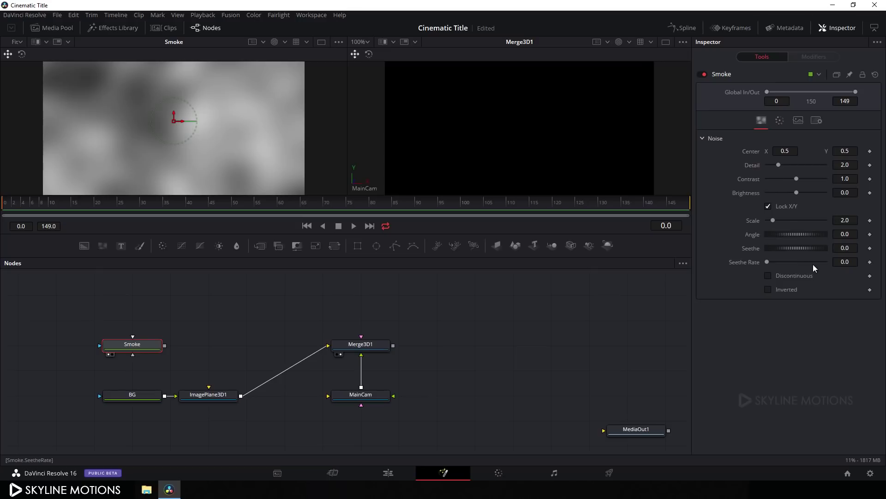
Set the Smoke noise's Detail to 10 and its Scale to 3.
drag(779, 165, 835, 169)
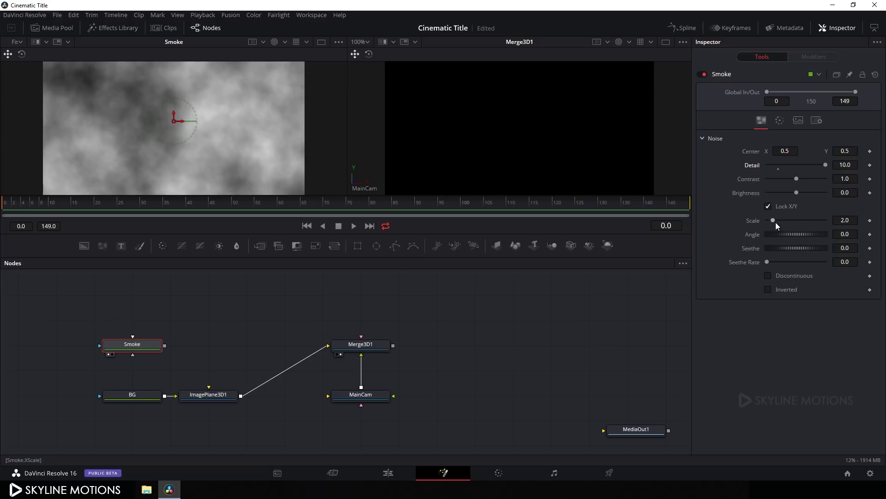
drag(774, 220, 799, 221)
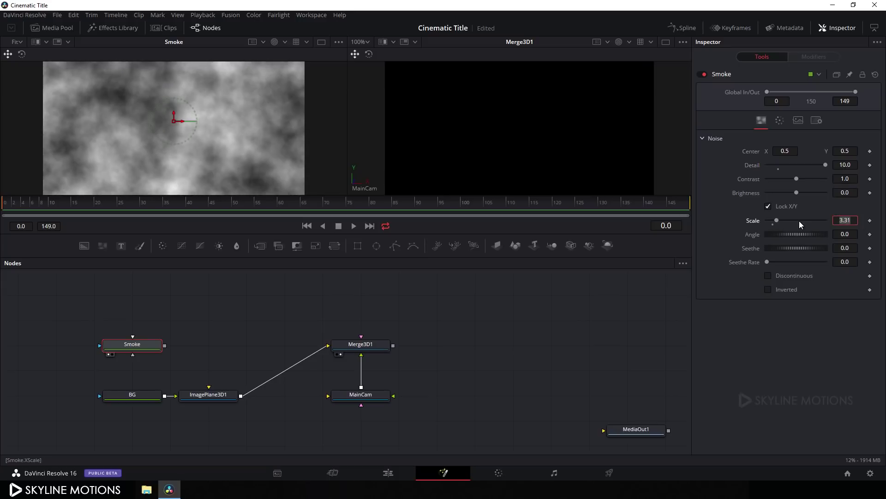
text(3)
key(Tab)
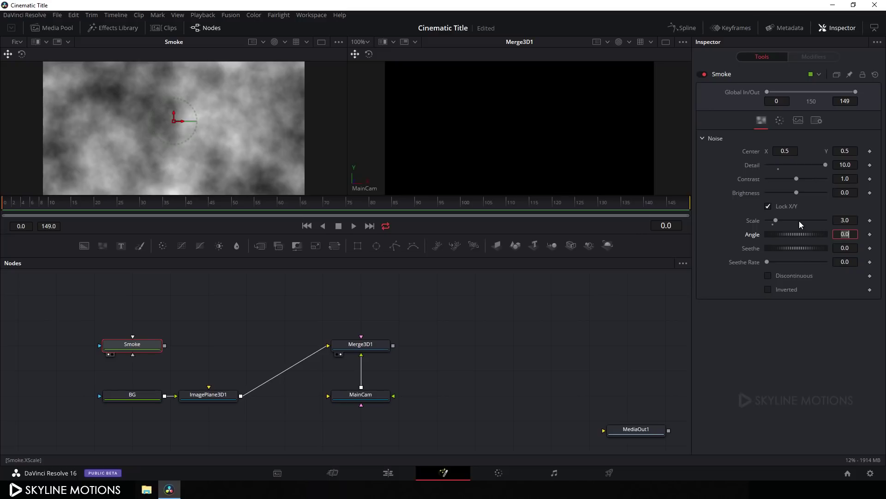
Animate the Smoke node's Seethe with the expression time*0.005.
drag(278, 205, 167, 203)
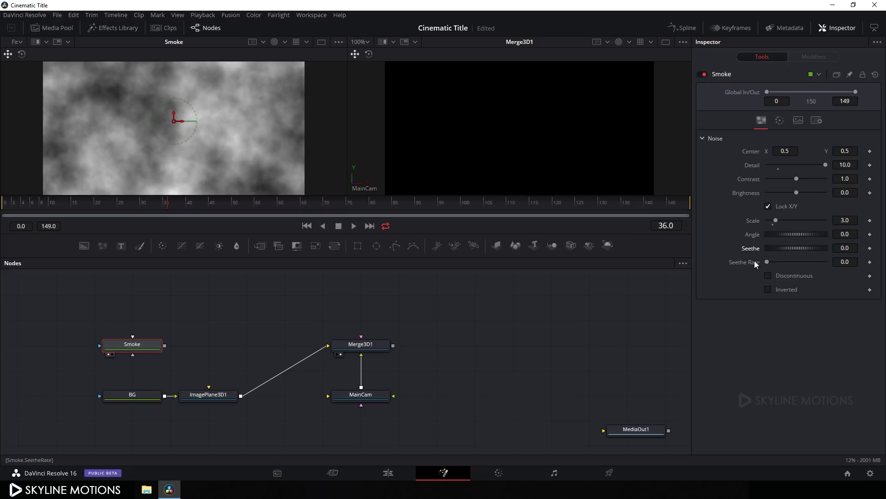
right_click(750, 249)
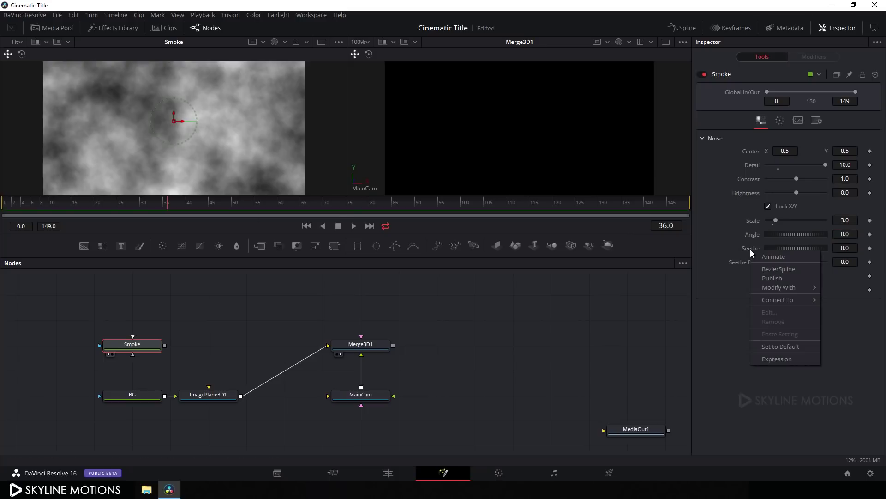
click(777, 359)
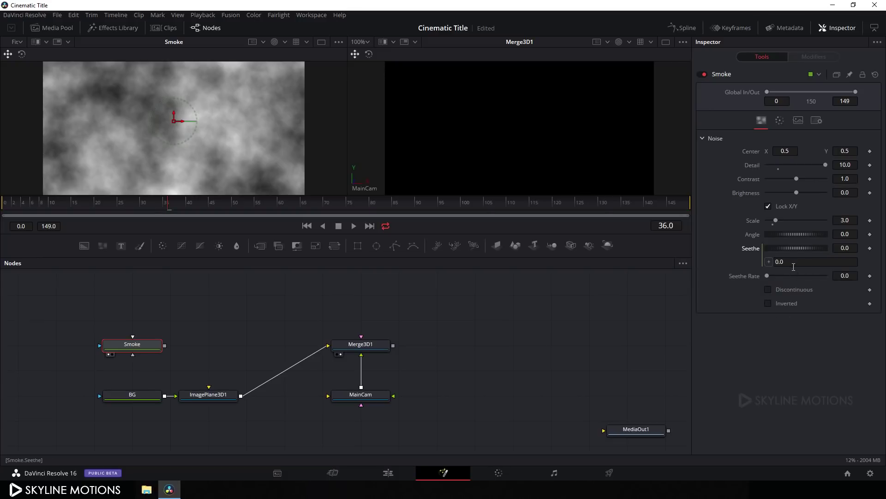
click(779, 262)
text(time*0.005)
key(Tab)
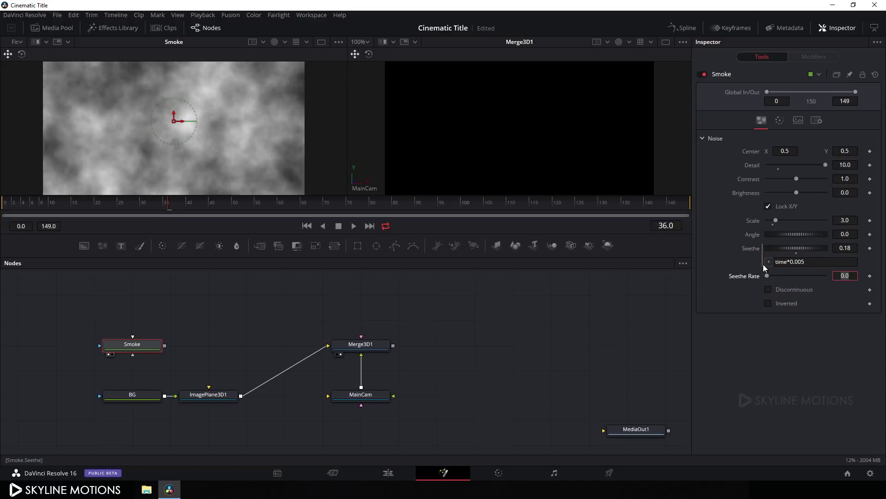
Play back the smoke animation to check it, and park the playhead at frame 60.
click(353, 225)
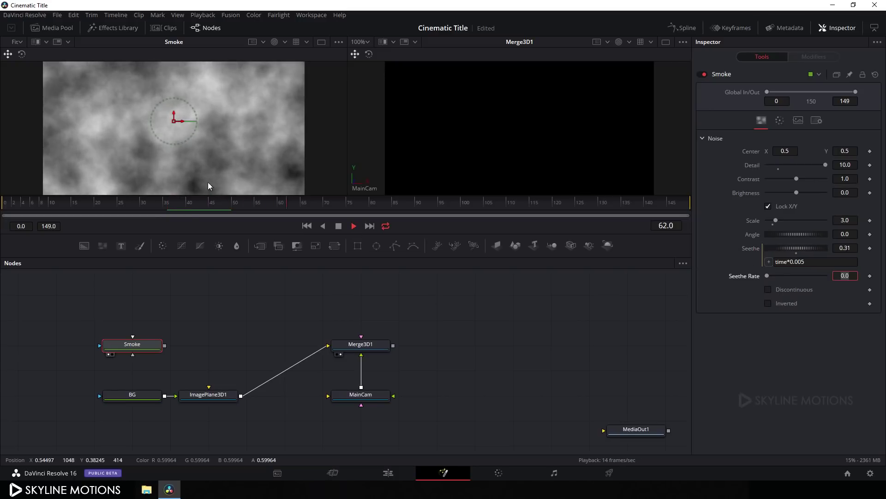
click(338, 228)
drag(323, 206, 281, 213)
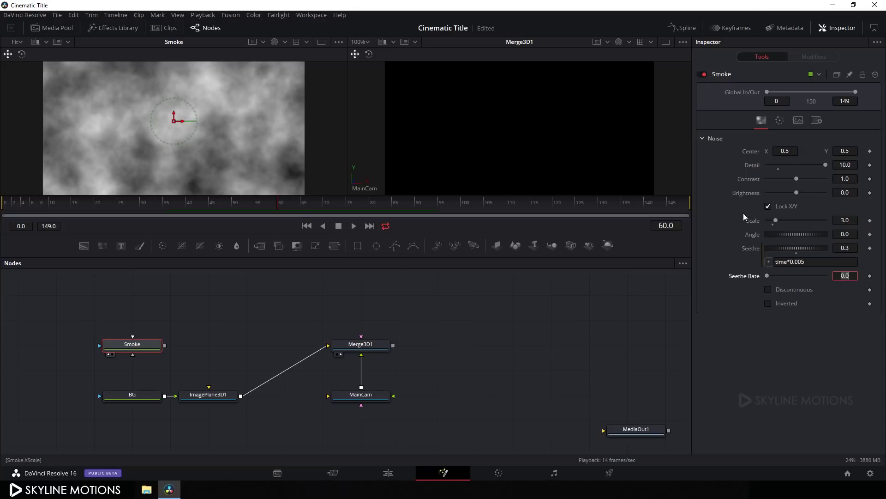
Lower the Smoke noise's Brightness to -0.8.
drag(796, 192, 774, 194)
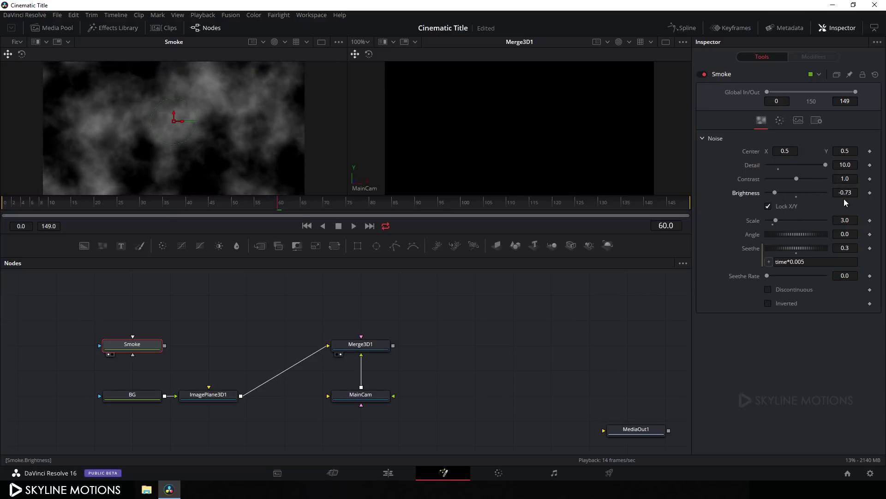
drag(853, 193, 820, 191)
text(-0.8)
key(Tab)
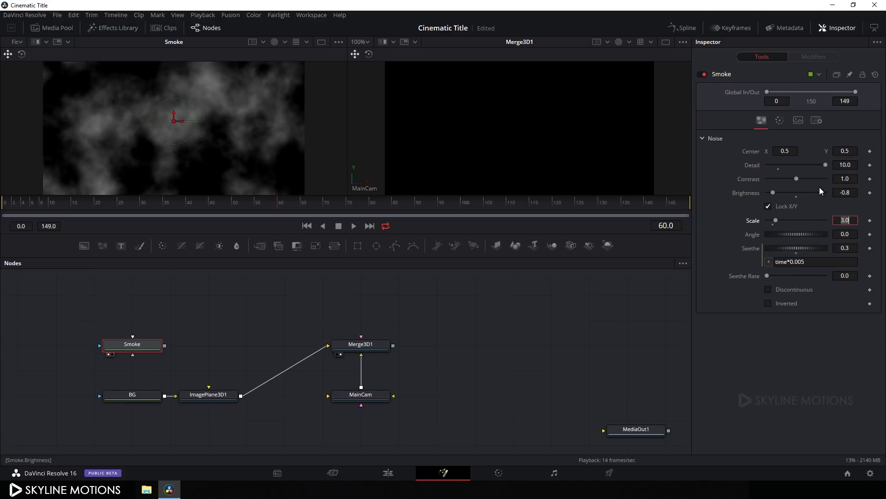
Set the Smoke noise's Contrast to 0.5 and switch the first viewer back to the Color channels.
drag(797, 179, 785, 179)
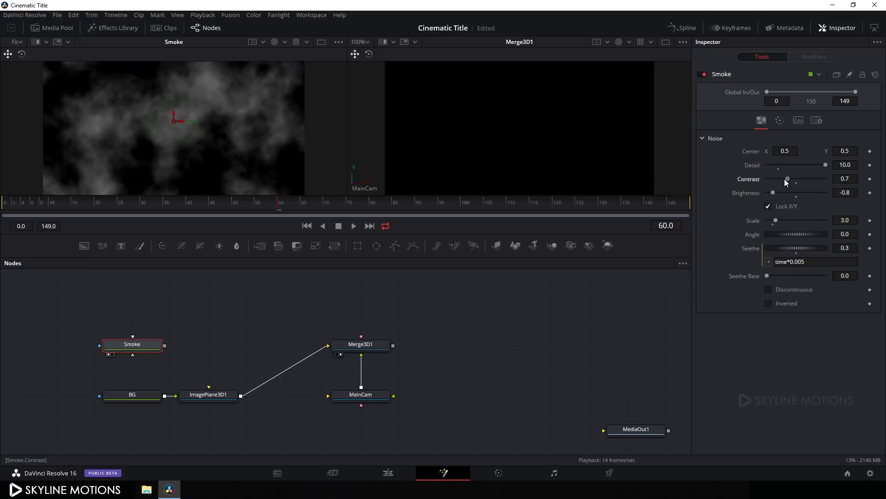
drag(853, 178, 825, 179)
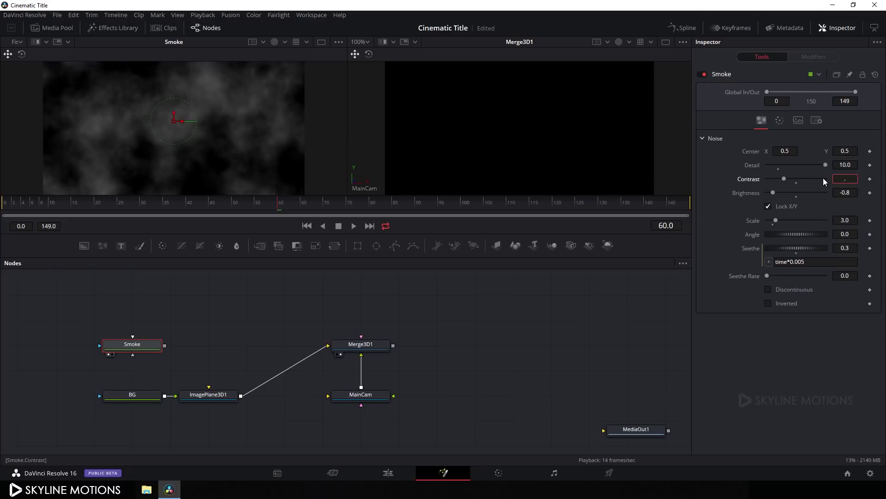
key(Tab)
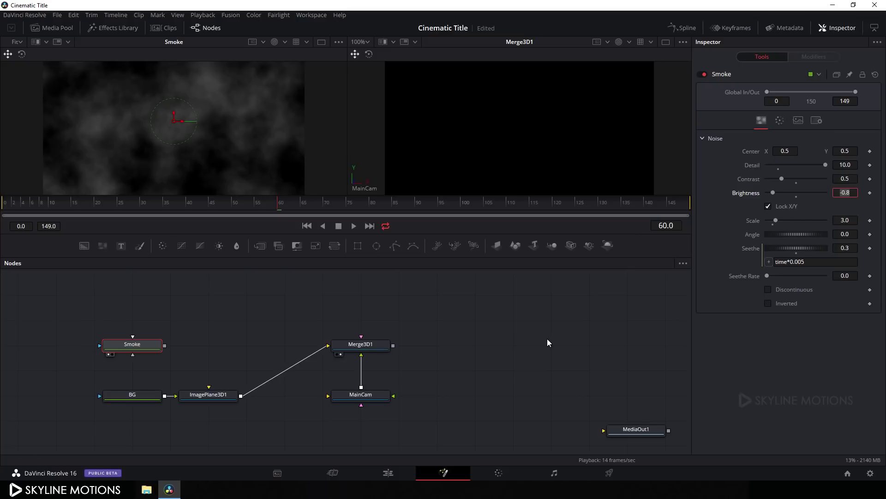
click(285, 43)
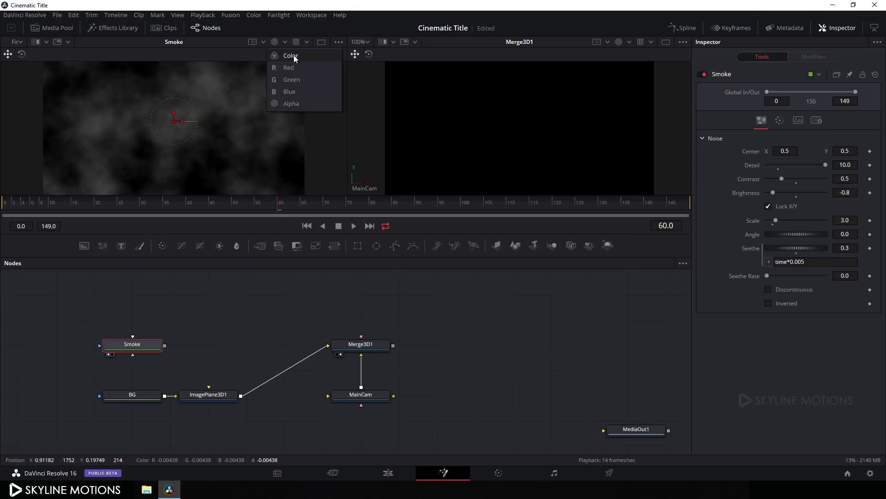
click(292, 55)
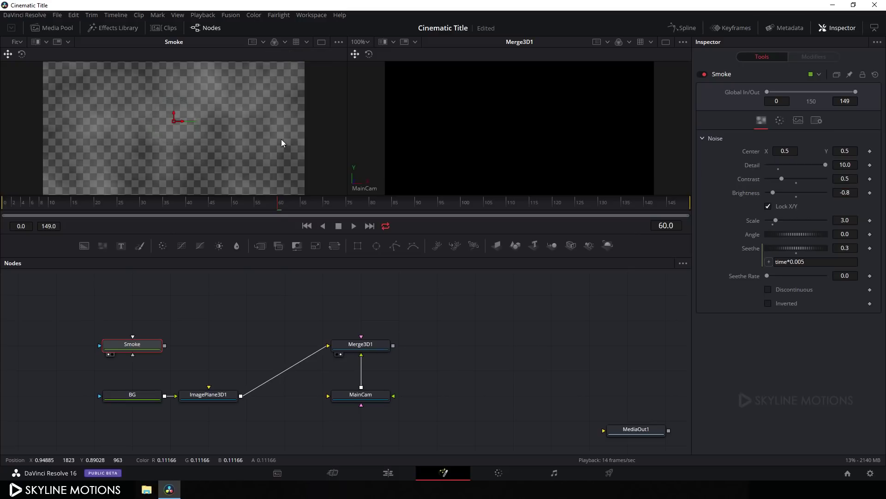
Duplicate ImagePlane3D1 beside Smoke, feed Smoke into the copy, and connect the copy to Merge3D1.
click(210, 396)
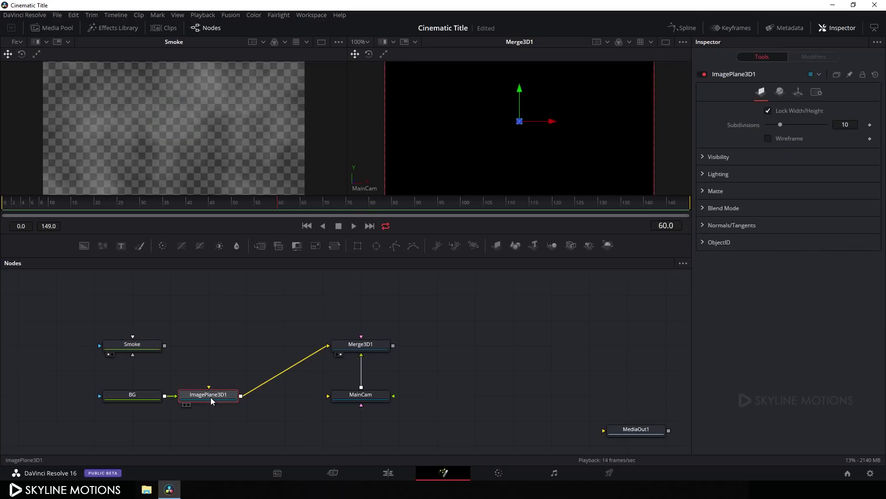
click(209, 367)
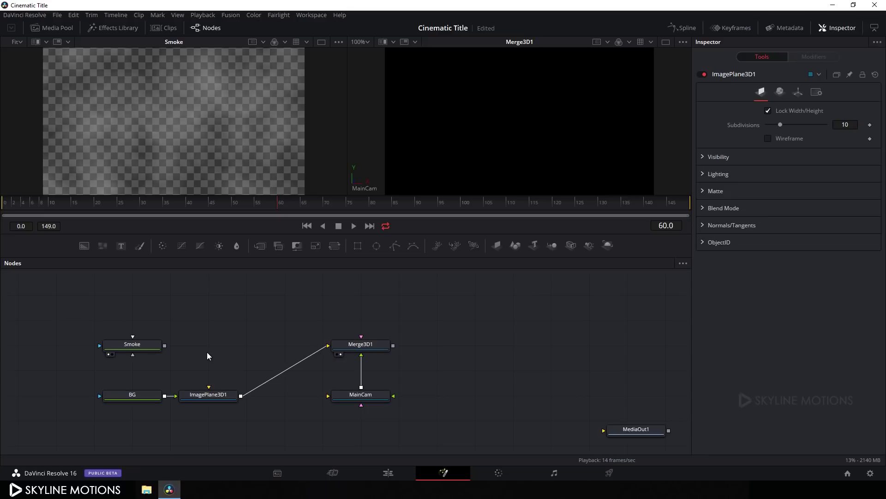
key(ctrl+v)
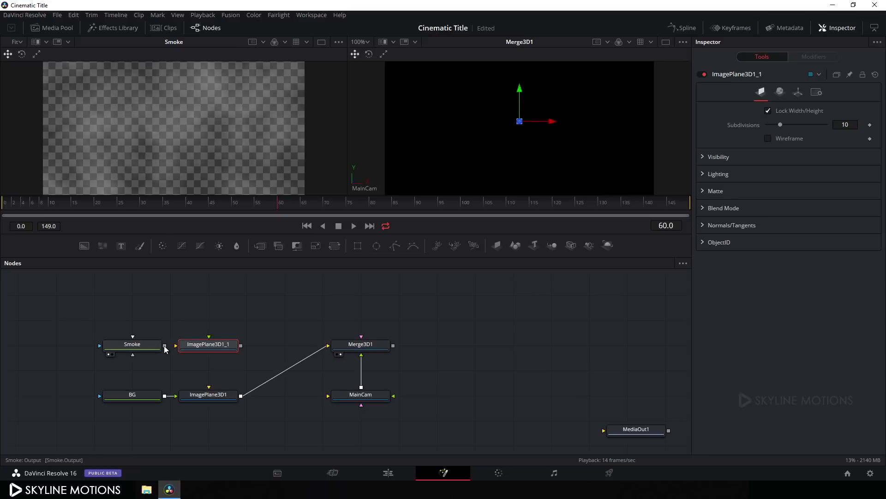
drag(164, 345, 207, 350)
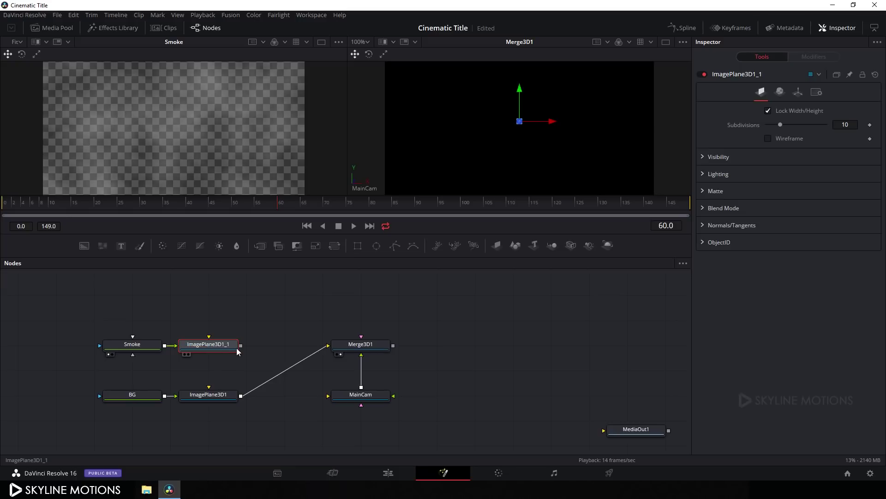
drag(241, 346, 352, 346)
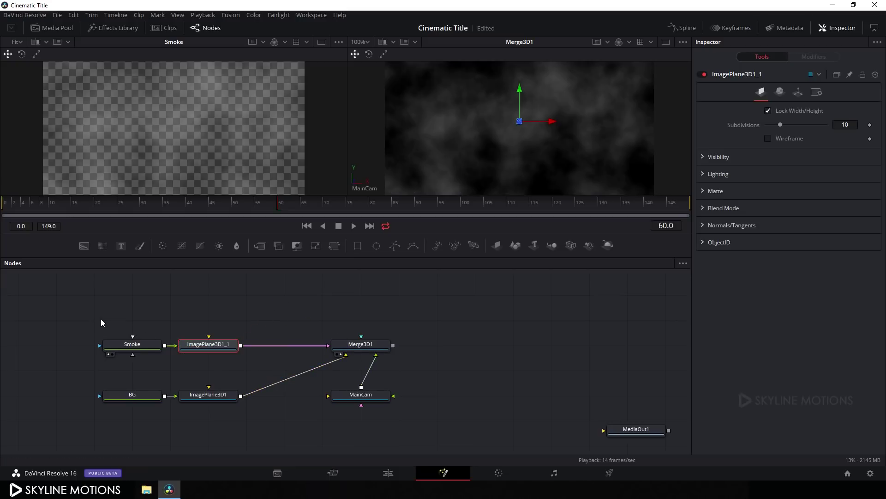
Move the BG and ImagePlane3D1 nodes up to sit directly beneath the Smoke row.
drag(223, 402, 202, 376)
drag(259, 386, 258, 404)
click(256, 358)
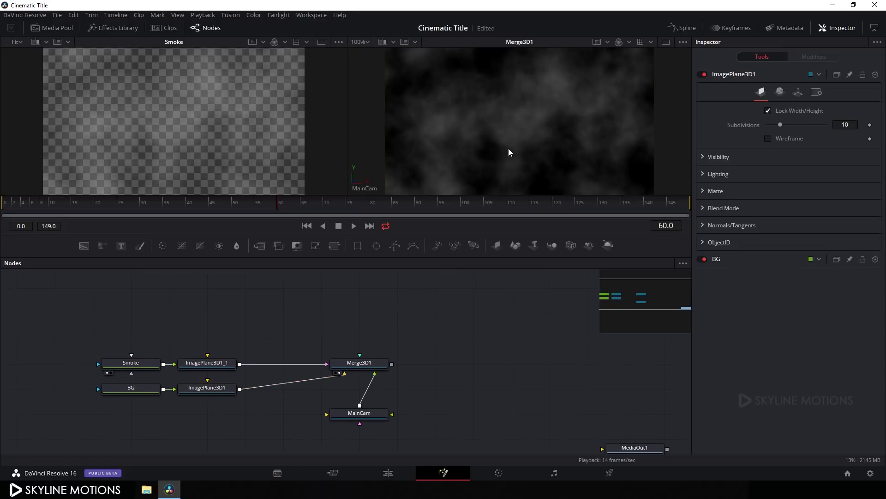
drag(411, 317, 396, 322)
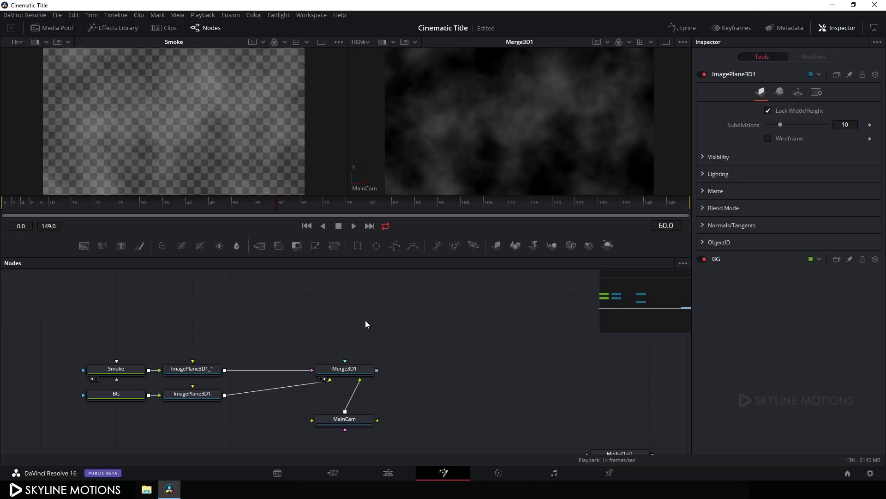
Add a Background node named Light1 and place it directly above the Smoke node.
click(84, 245)
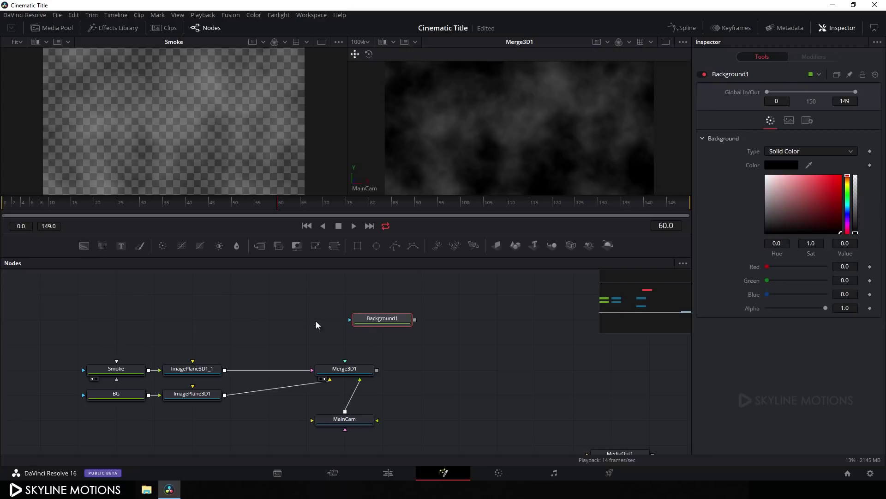
drag(372, 322, 399, 325)
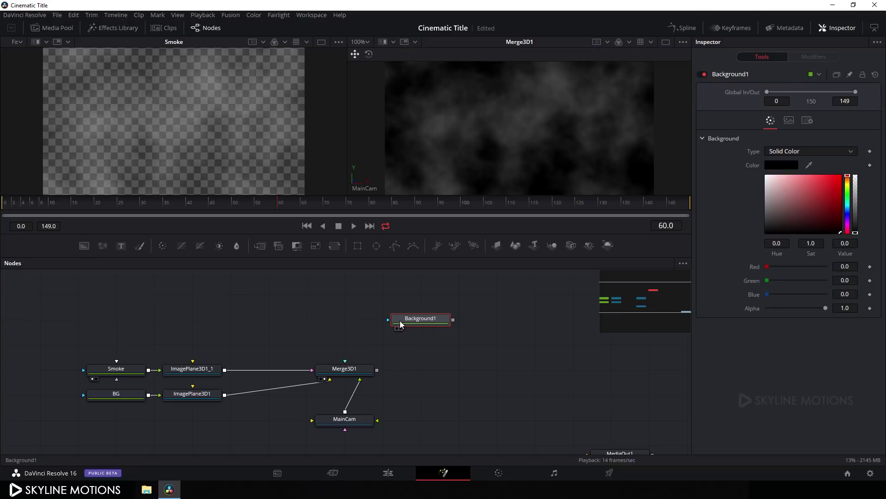
key(F2)
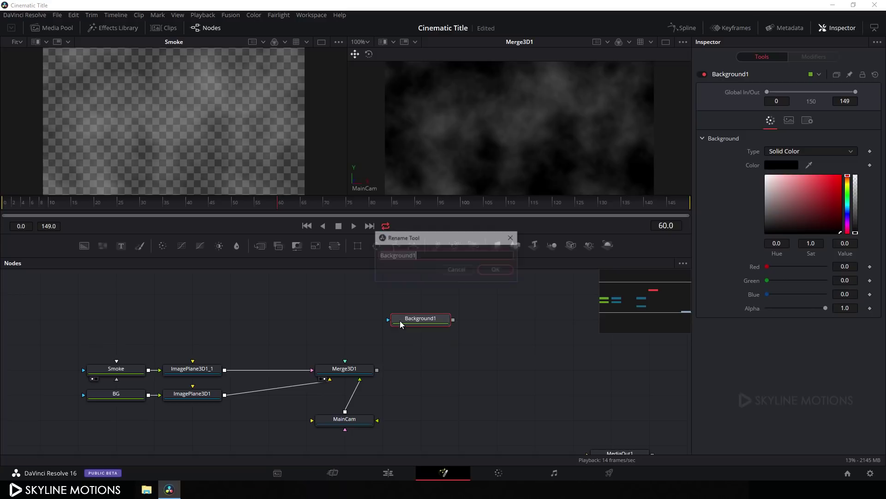
key(BackSpace)
text(Light)
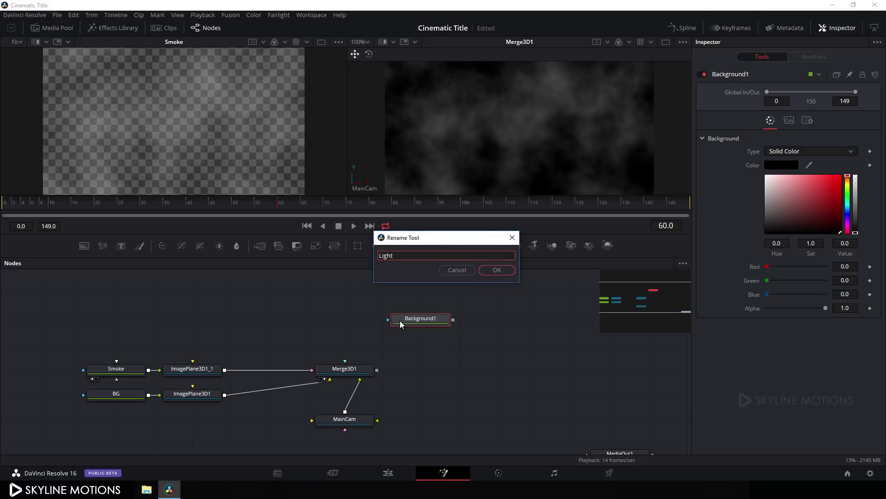
text(1)
click(494, 270)
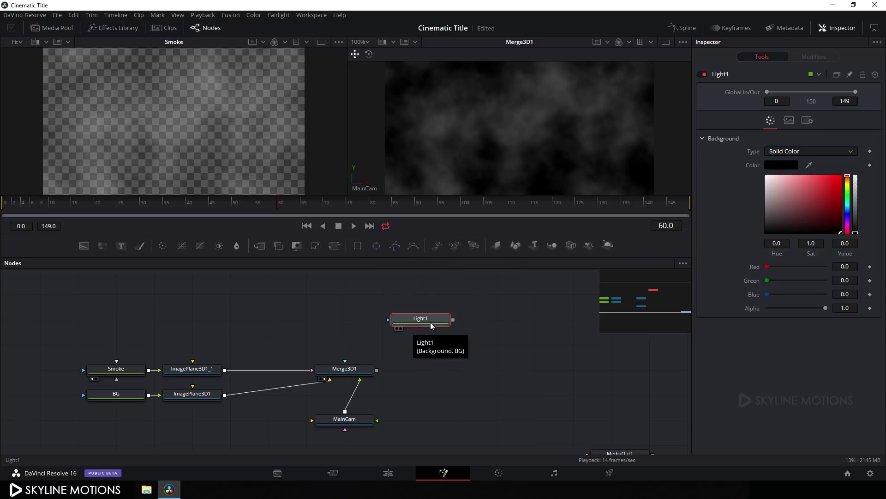
drag(431, 324, 115, 345)
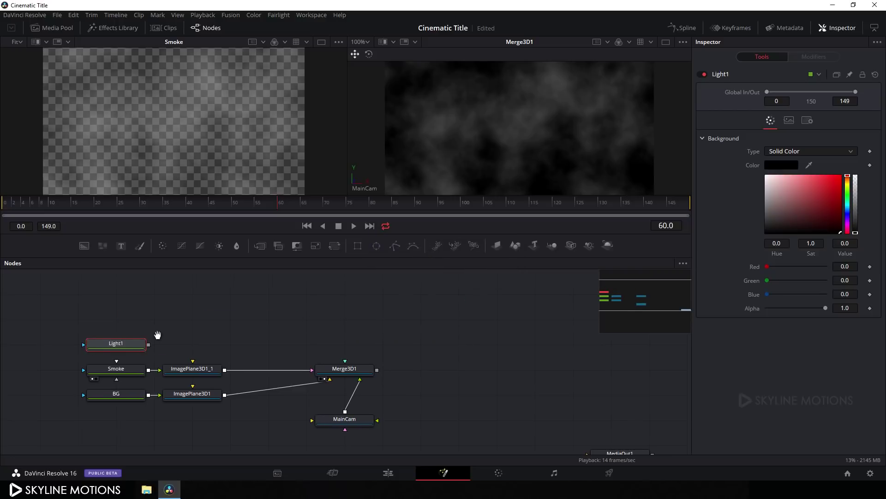
Mask Light1, shown in the first viewer, with an Ellipse and color it blue with Red 0, Green 0.16 and Blue 1.0.
click(377, 252)
drag(142, 324, 66, 350)
drag(152, 227, 180, 117)
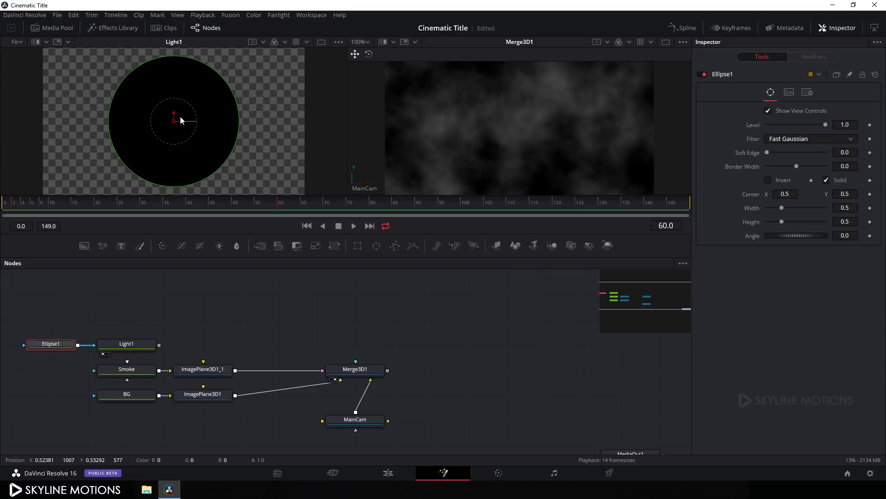
click(136, 342)
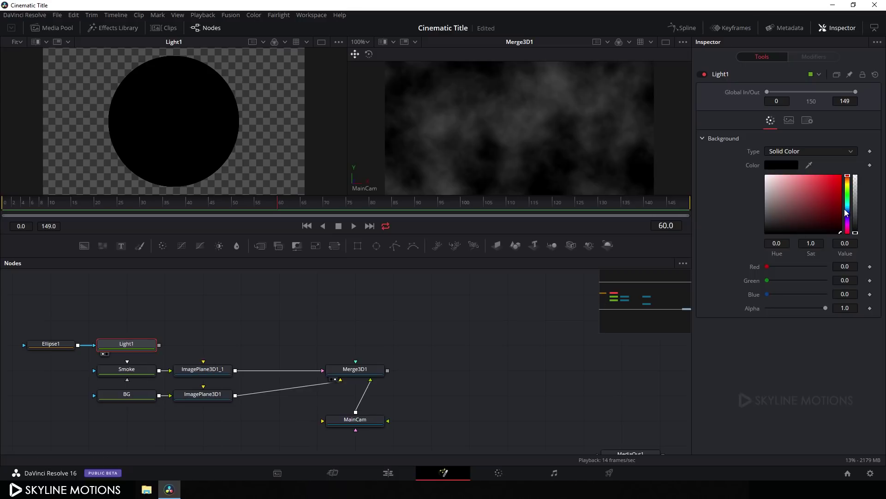
mouse_move(847, 212)
mouse_down()
mouse_move(848, 178)
mouse_move(851, 215)
mouse_up()
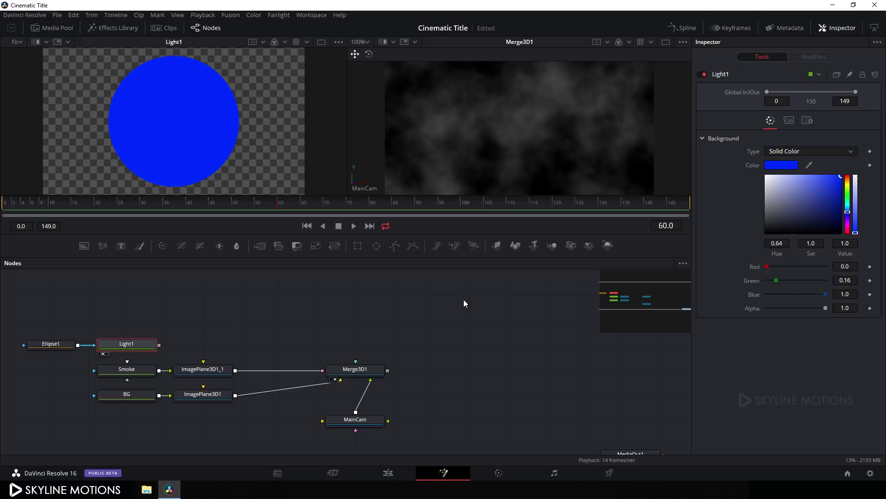
Reshape Ellipse1 to about 0.71 wide and 0.15 high, and center it at about X 0.75, Y 0.95.
click(51, 344)
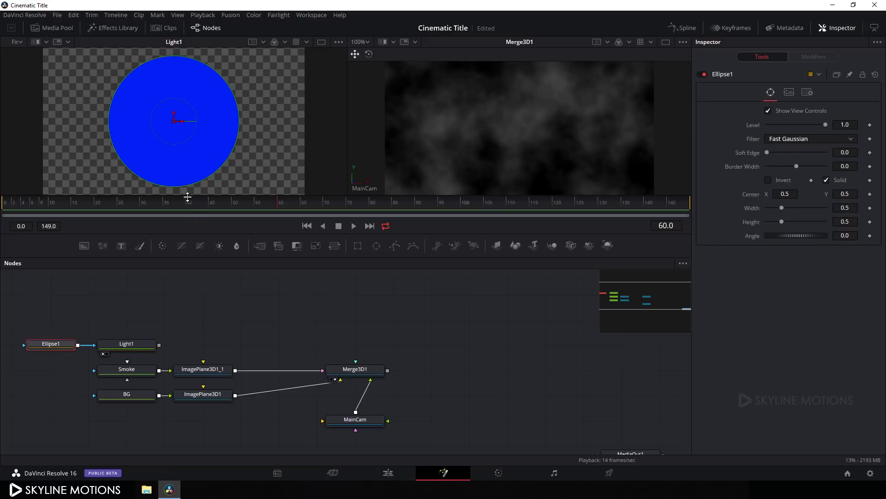
drag(178, 187, 265, 128)
drag(176, 123, 241, 55)
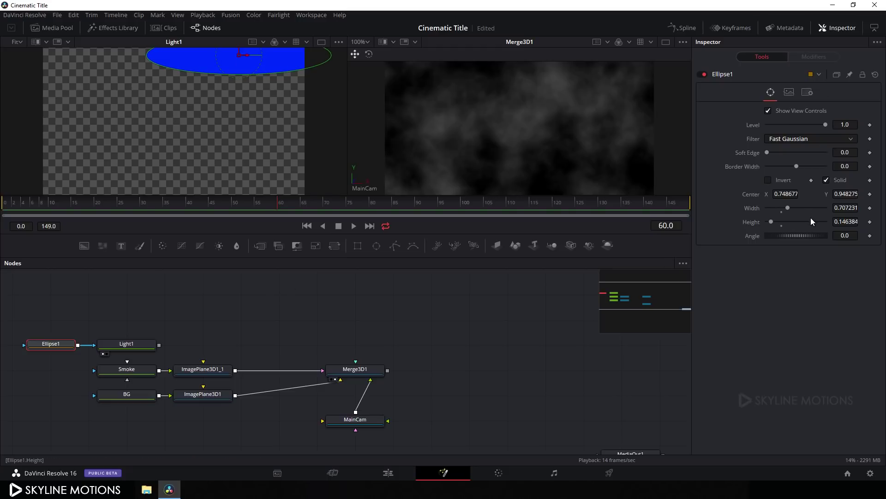
Soften Ellipse1 with a Soft Edge of 0.4 and a Border Width of 0.2.
drag(767, 152, 839, 159)
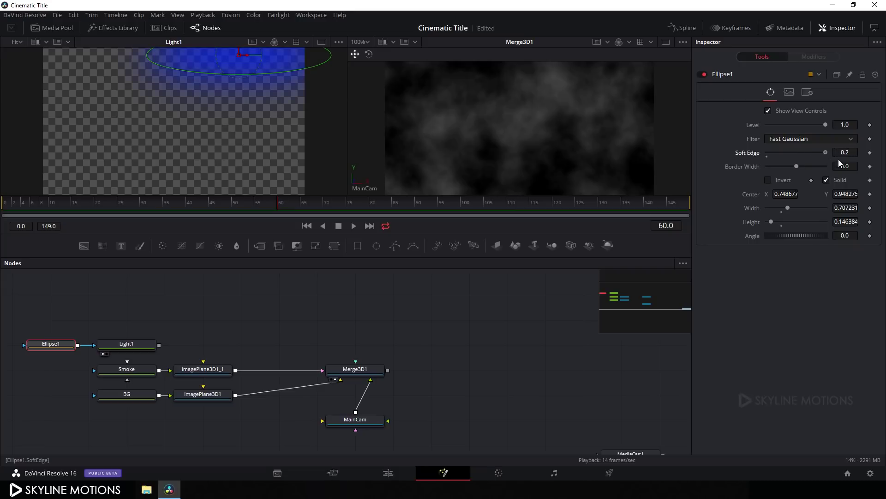
text(0.4)
key(Tab)
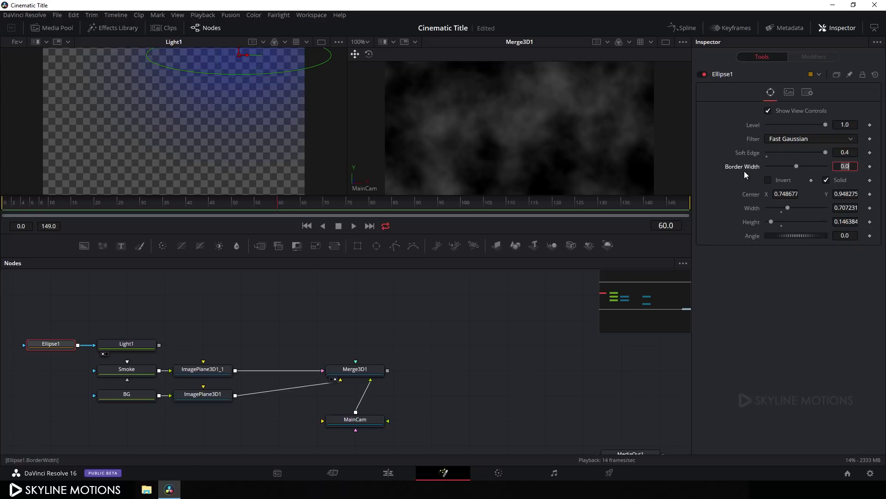
drag(795, 166, 827, 167)
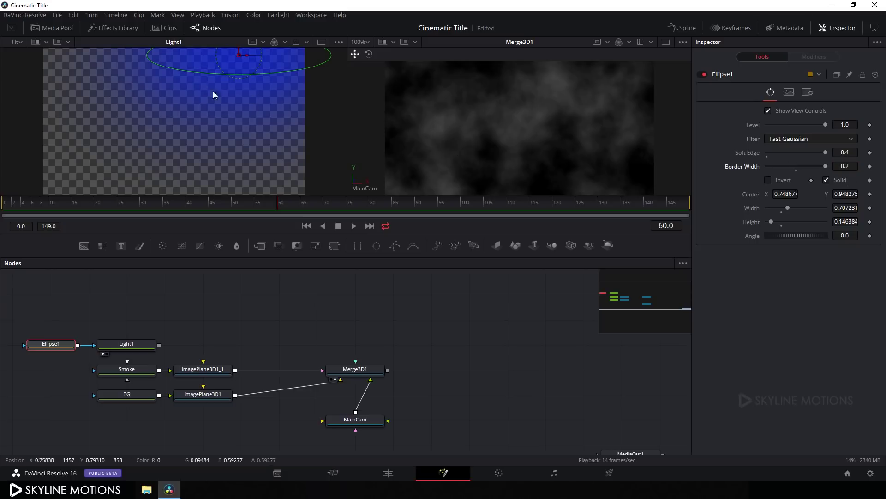
Paste another image plane beside Light1, feed Light1 into it, and connect it to Merge3D1.
click(231, 317)
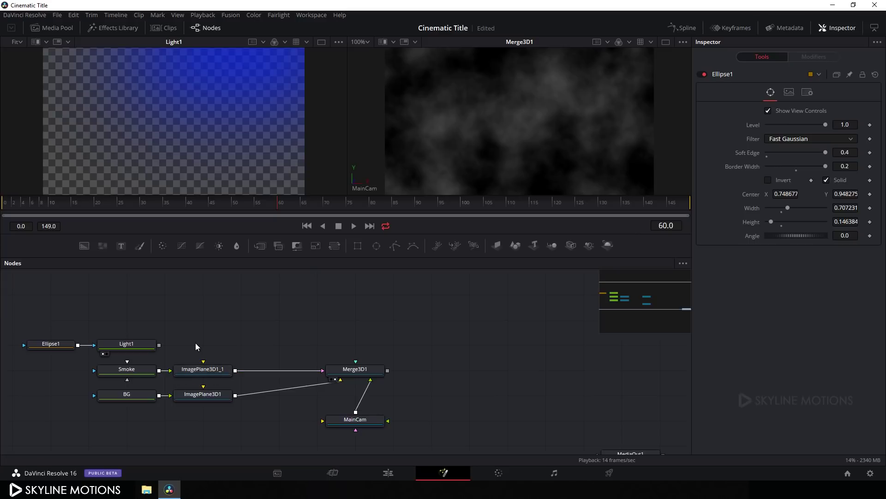
key(ctrl+v)
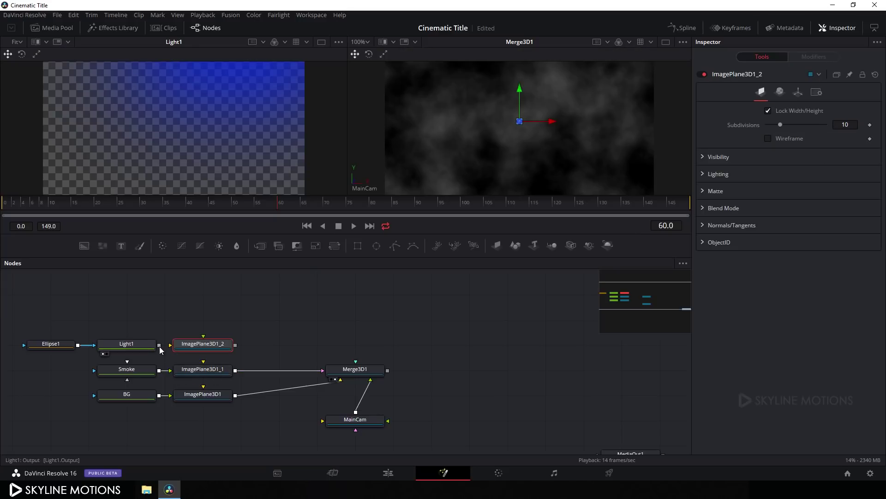
drag(159, 345, 351, 377)
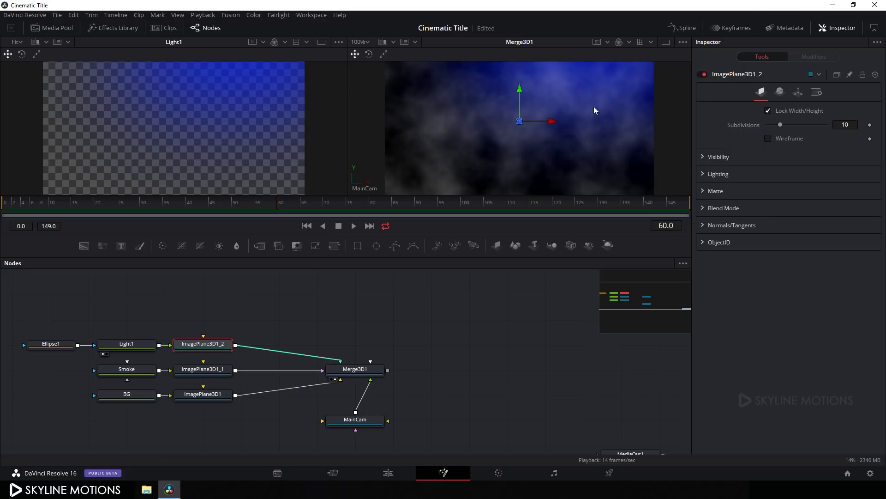
drag(366, 285, 390, 296)
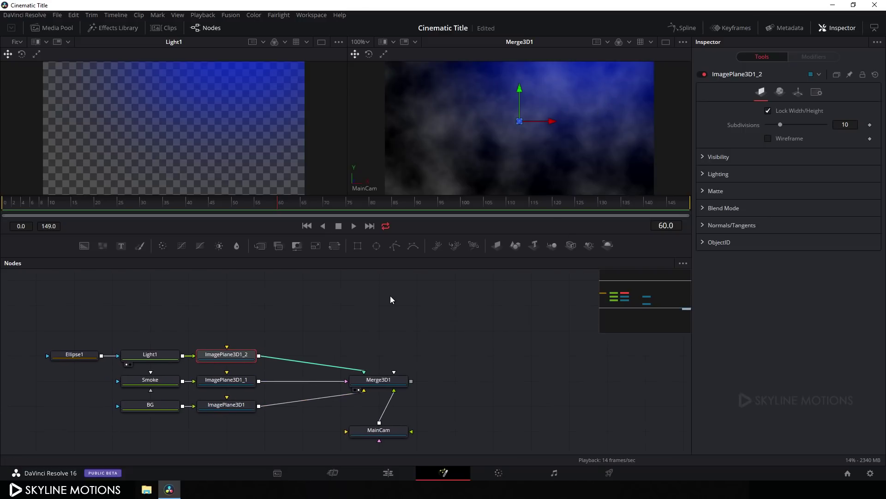
click(369, 313)
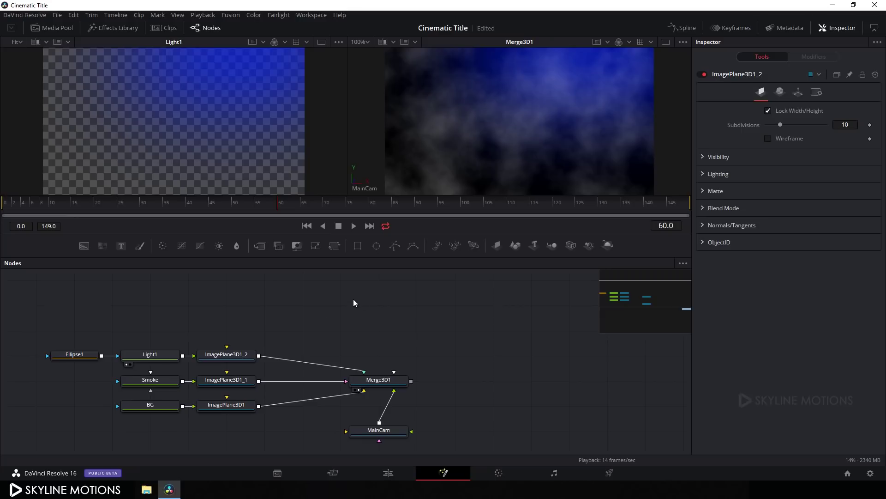
Duplicate the Ellipse1, Light1 and ImagePlane3D1_2 node chain and place the copy in a row directly above the original.
drag(52, 330, 239, 367)
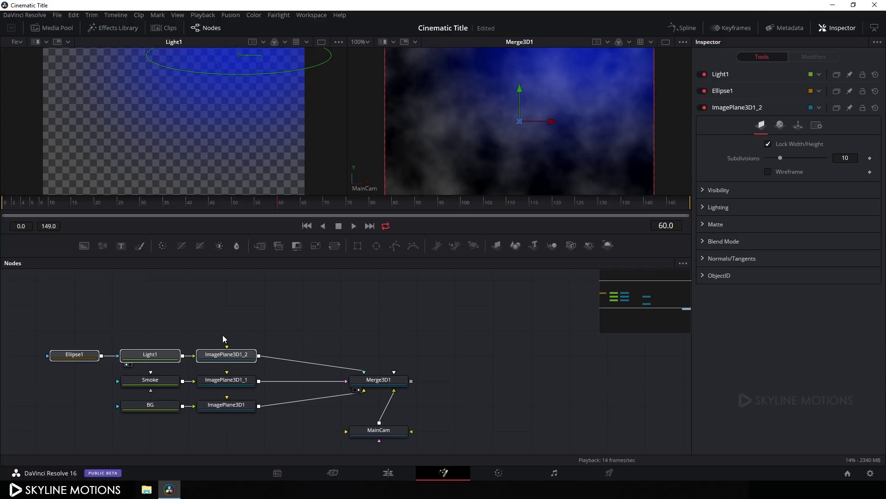
click(222, 333)
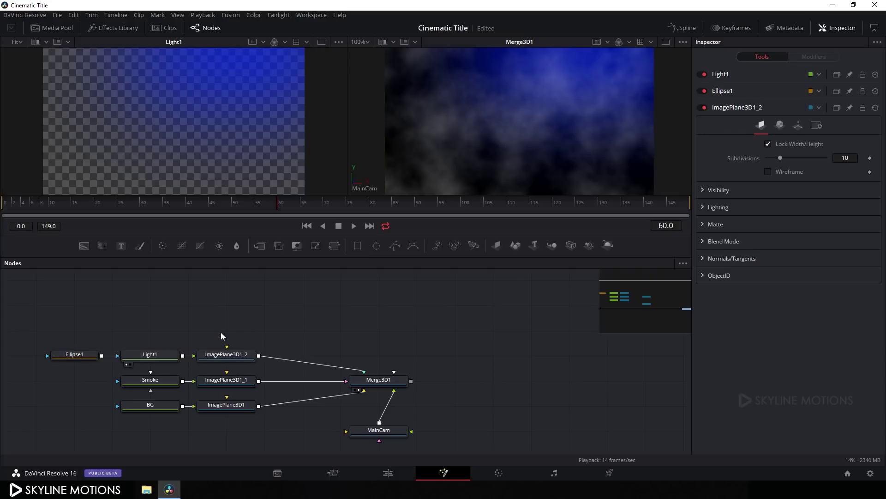
key(ctrl+v)
drag(281, 334, 204, 335)
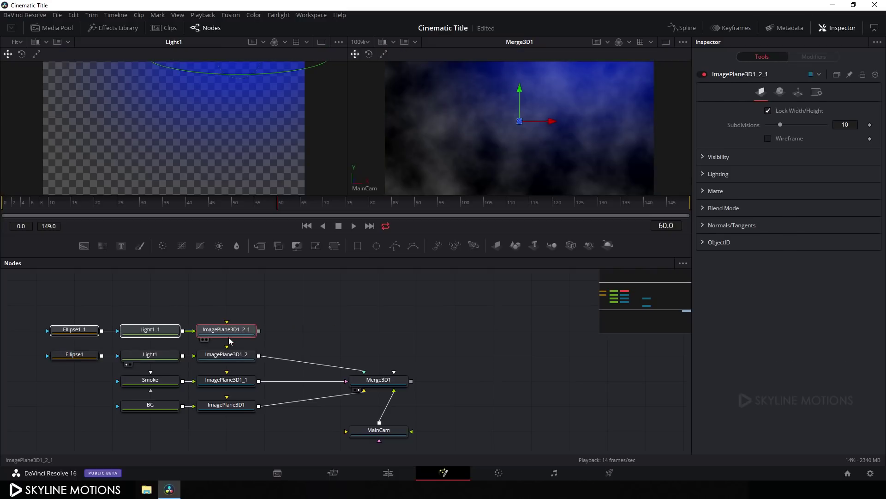
click(281, 332)
Color the copied light pure red with Hue 0.0 and rename its node Light2.
click(151, 332)
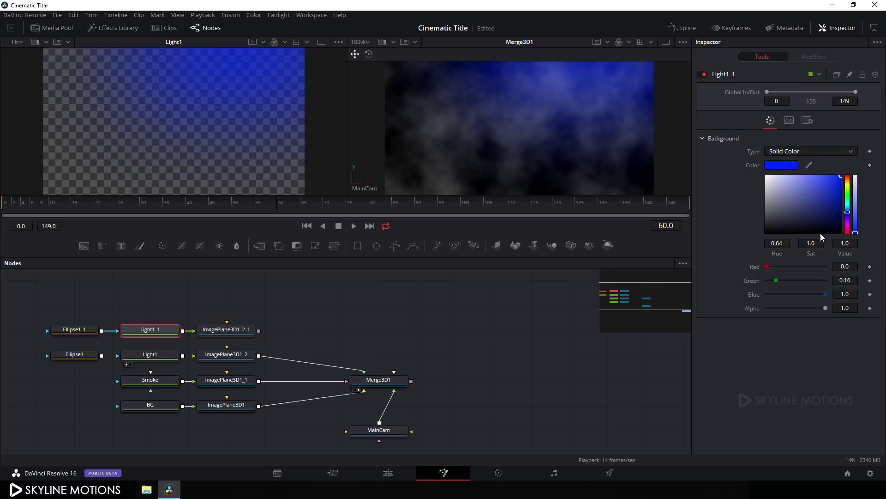
drag(846, 215, 854, 174)
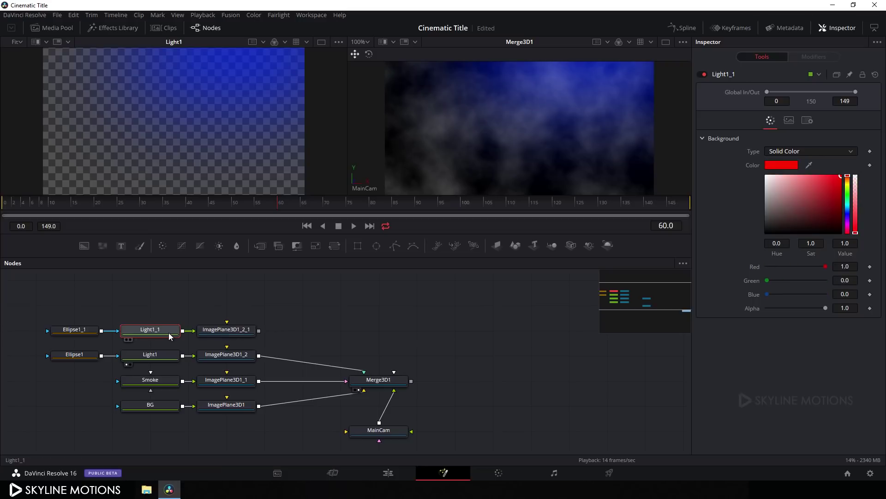
key(F2)
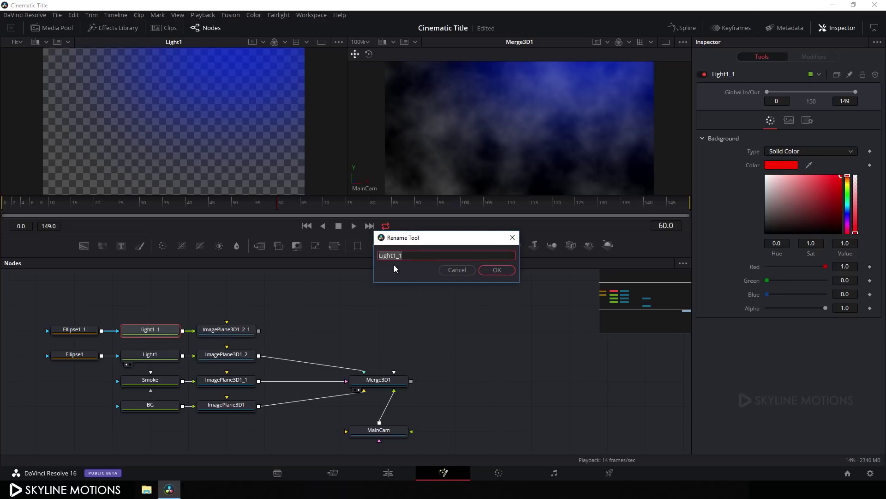
text(Light2)
click(487, 271)
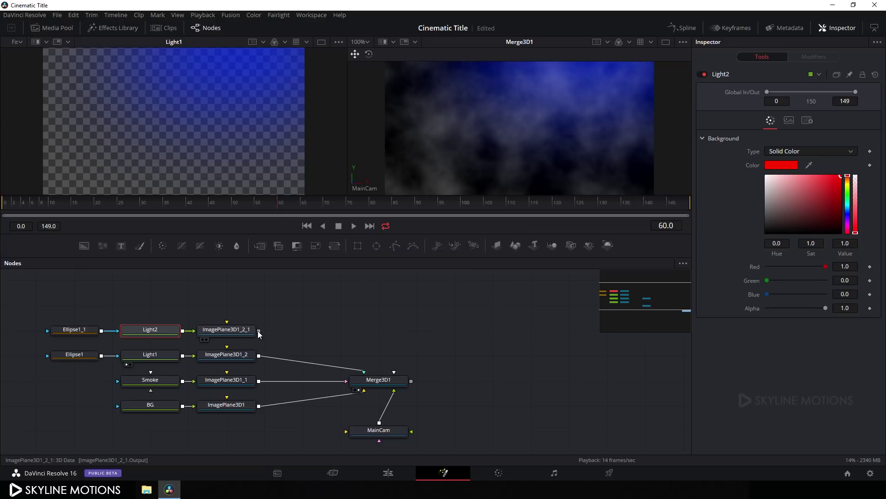
Connect Light2's image plane to Merge3D1 and move Ellipse1_1 to the frame's lower-left corner, centered at about X 0.17, Y -0.05.
drag(258, 331, 374, 383)
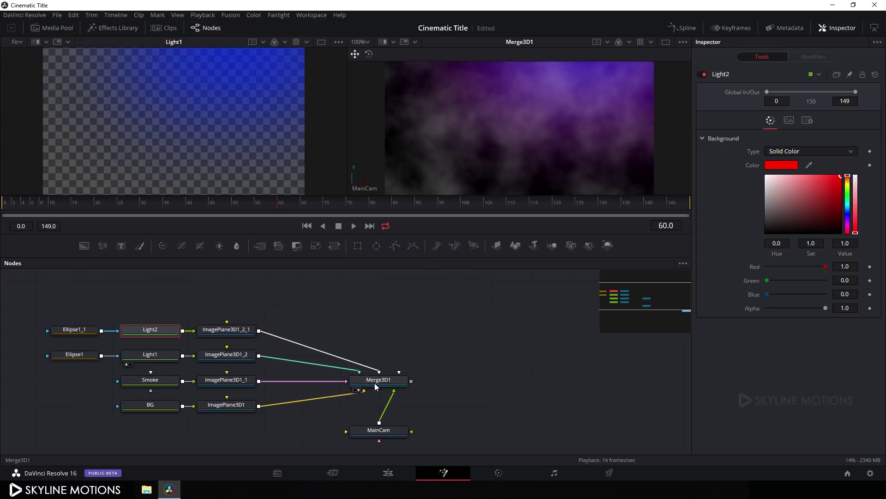
click(73, 330)
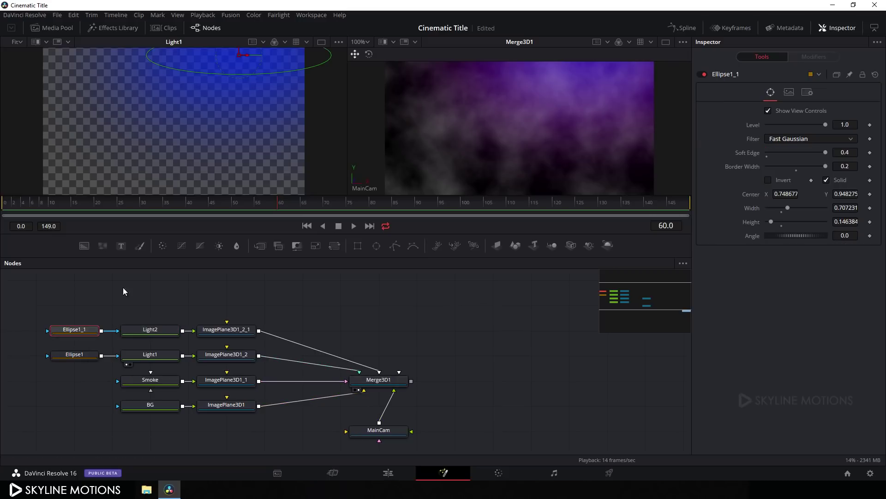
drag(235, 68, 85, 208)
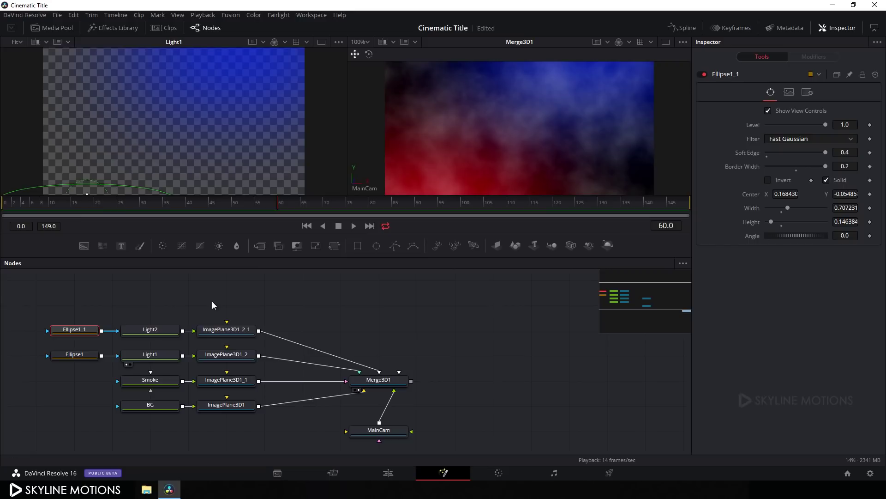
Add a Text node, place it above the Light2 row, and show it in the first viewer.
drag(323, 310, 323, 328)
click(322, 326)
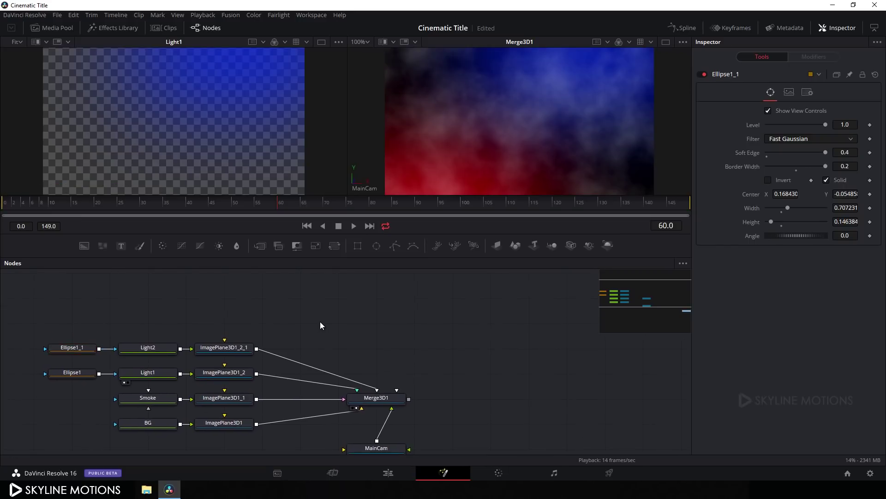
click(121, 246)
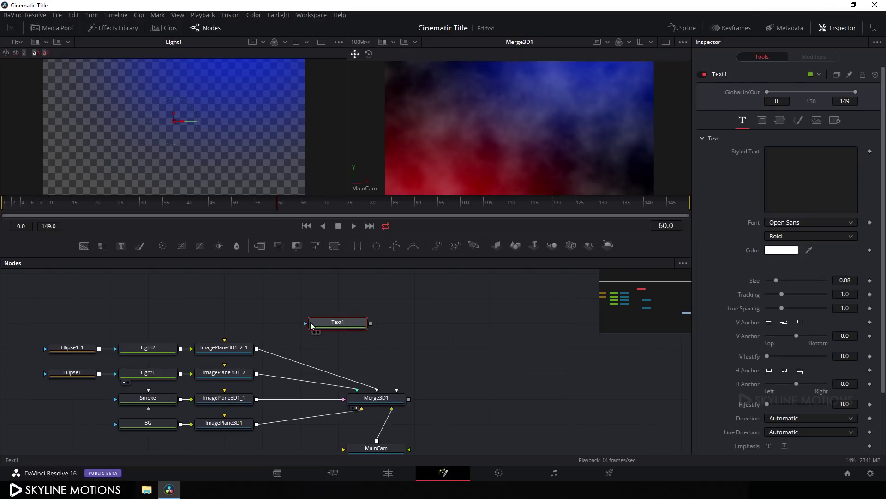
drag(311, 326, 198, 322)
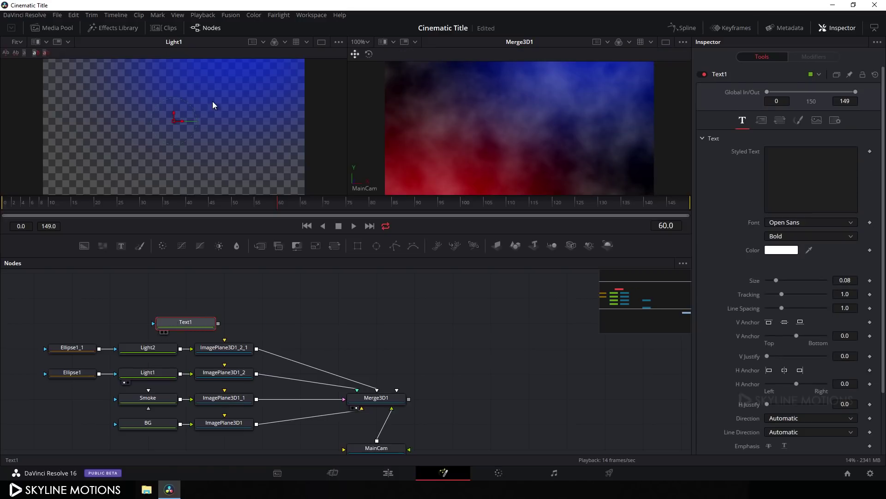
key(1)
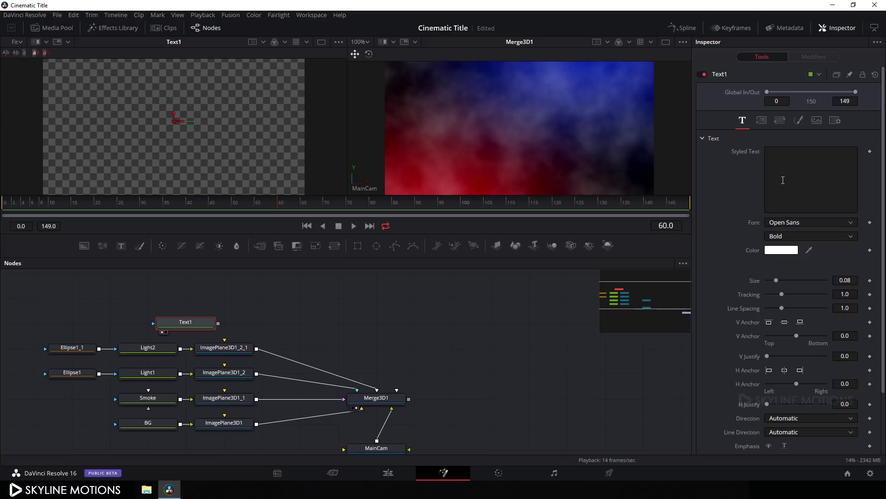
Enter DAVINCI as Text1's styled text and set its font to Sui Generis.
click(783, 180)
text(DAVINCI)
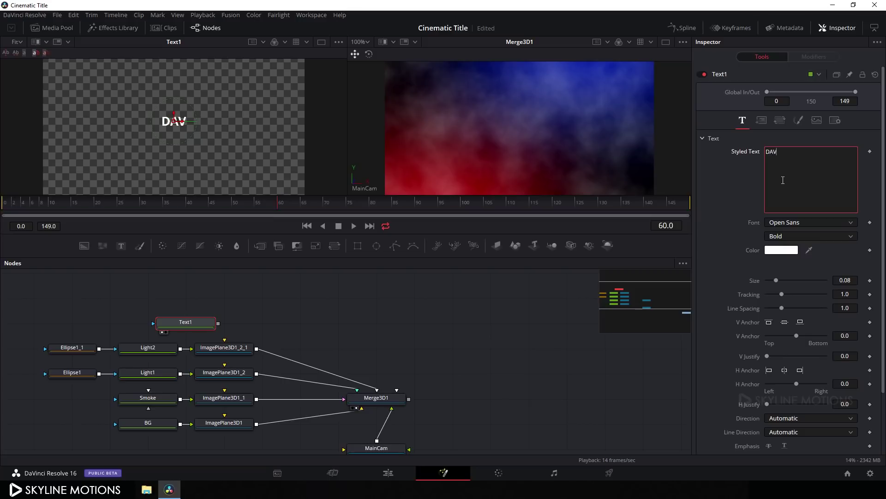
click(818, 223)
scroll(799, 336, down, 5)
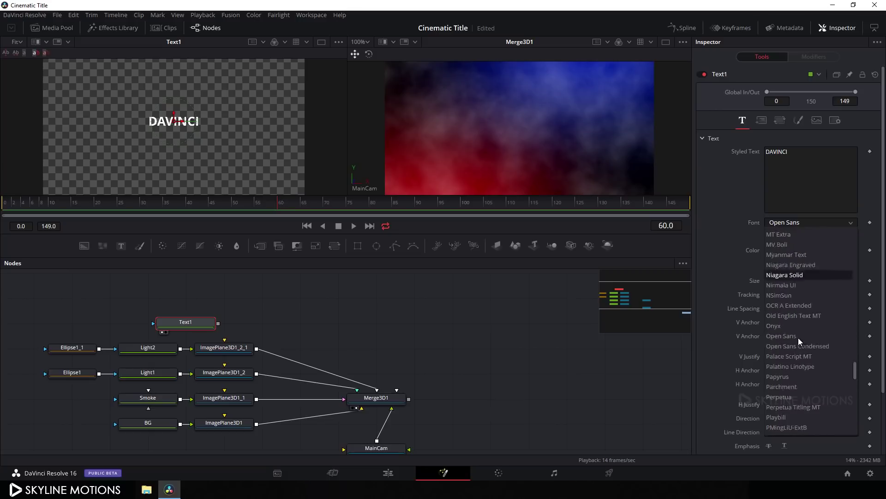
scroll(798, 337, down, 4)
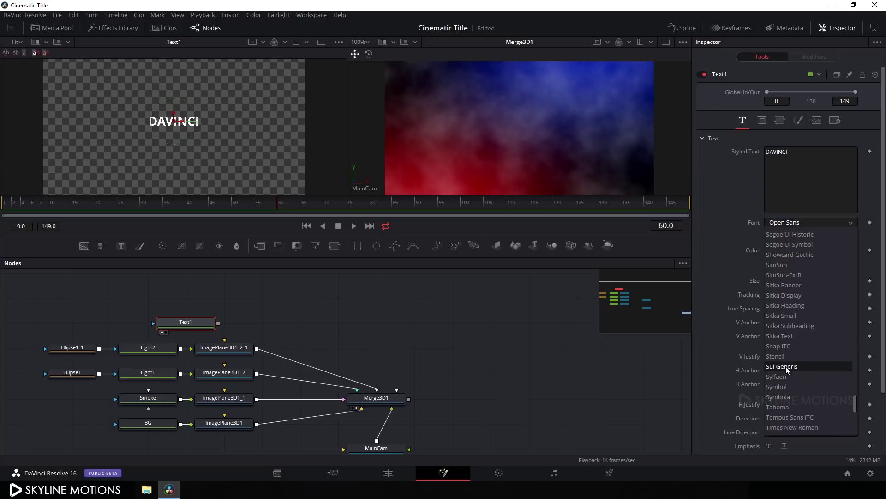
click(789, 367)
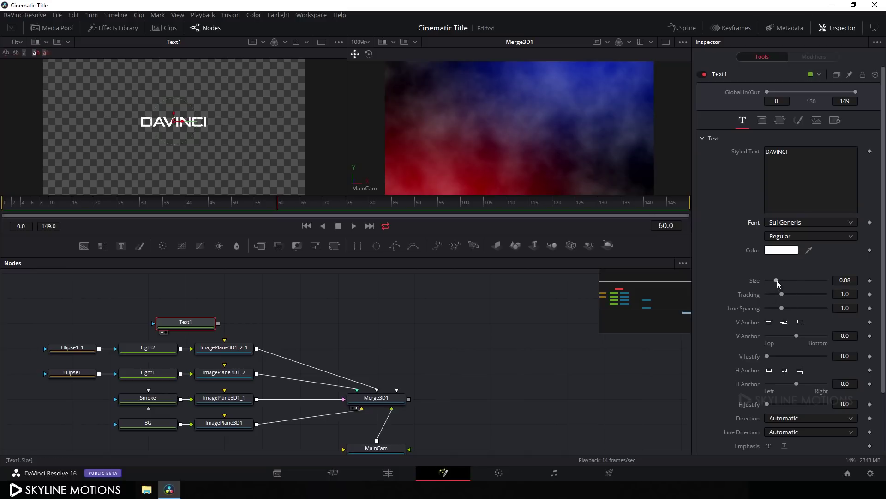
Set the DAVINCI text's Size to 0.14.
drag(777, 281, 787, 284)
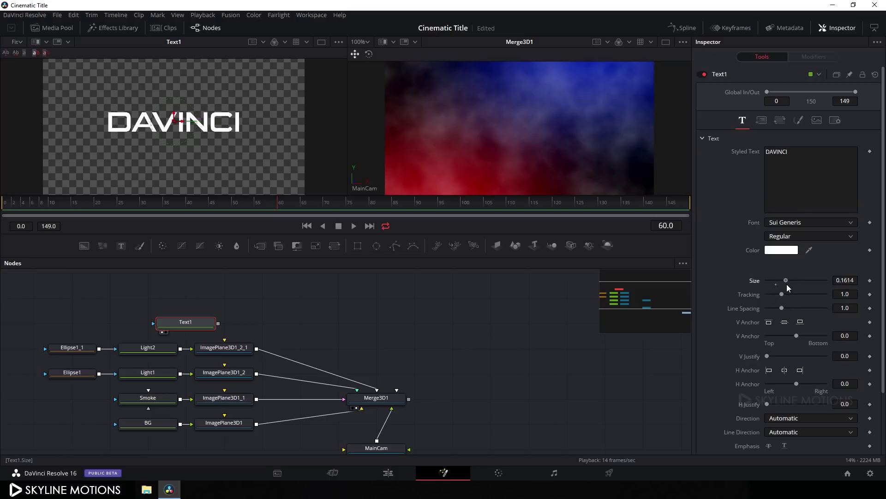
click(852, 282)
key(BackSpace)
key(BackSpace)
key(Tab)
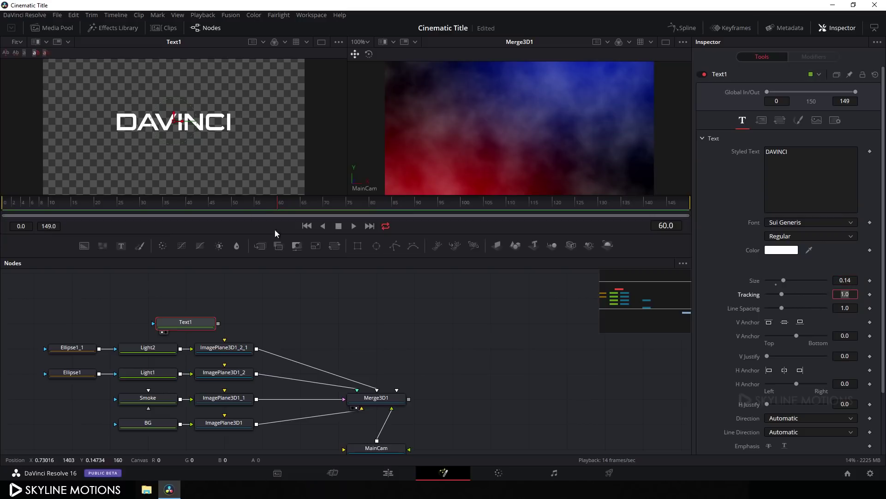
Animate Text1's Tracking with a keyframe of 1.0 at frame 120.
click(550, 214)
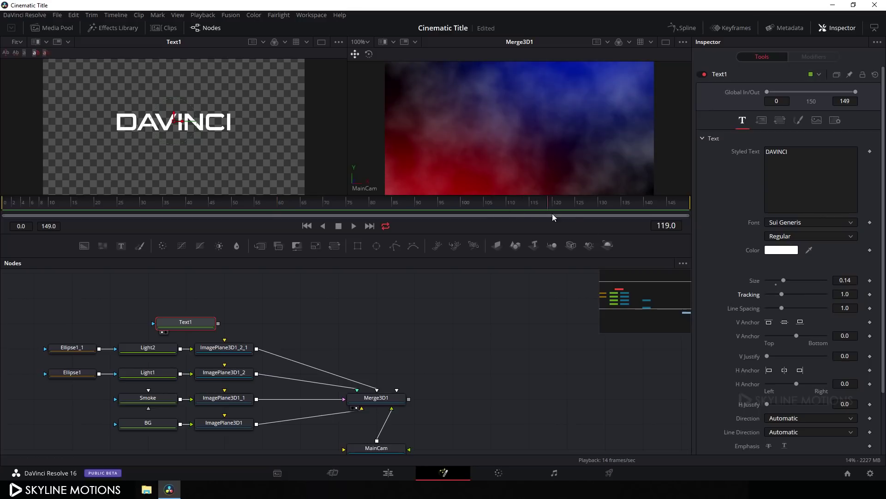
mouse_move(552, 214)
mouse_down()
mouse_move(572, 214)
mouse_move(556, 213)
mouse_up()
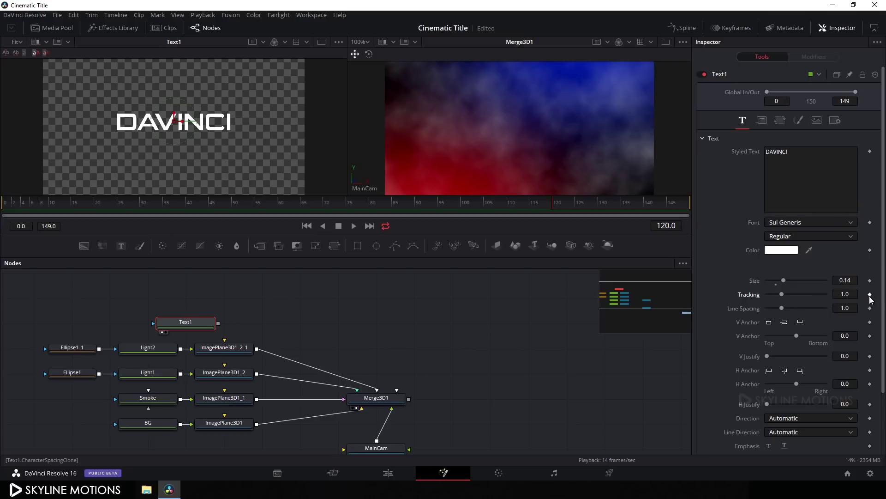
right_click(747, 297)
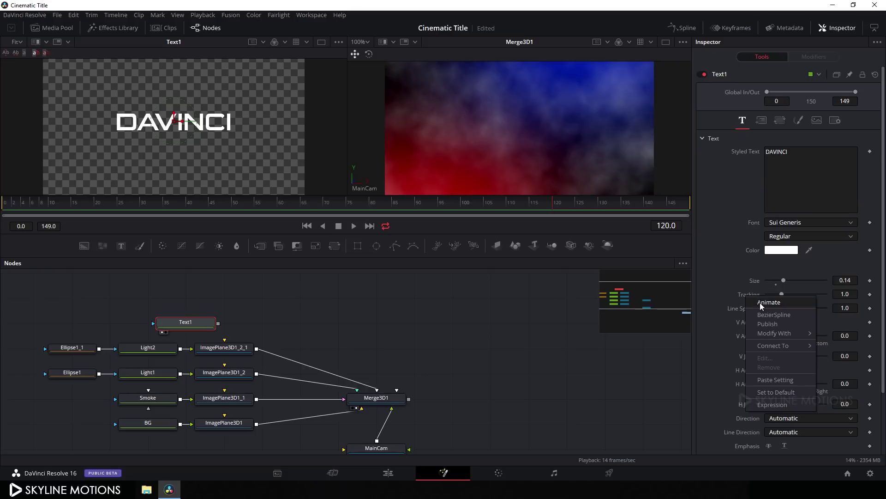
click(760, 303)
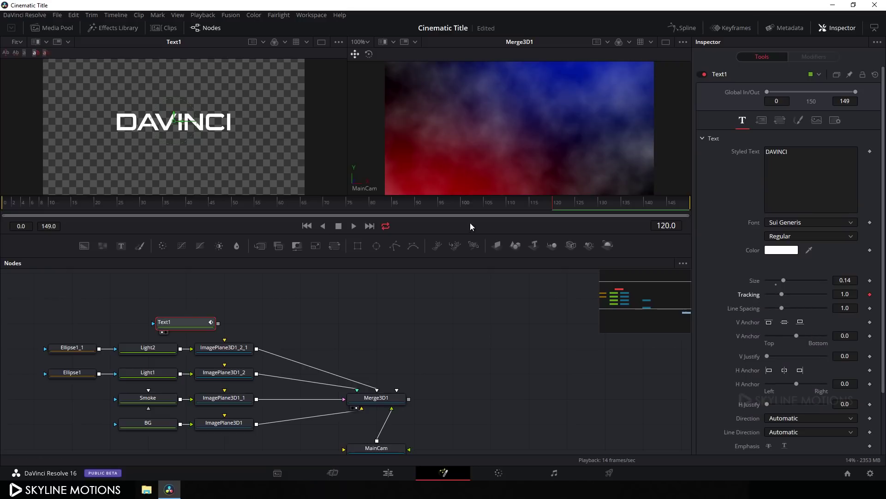
Keyframe Text1's Tracking to 3.0 at frame 0 and play back the animation.
drag(508, 208, 2, 224)
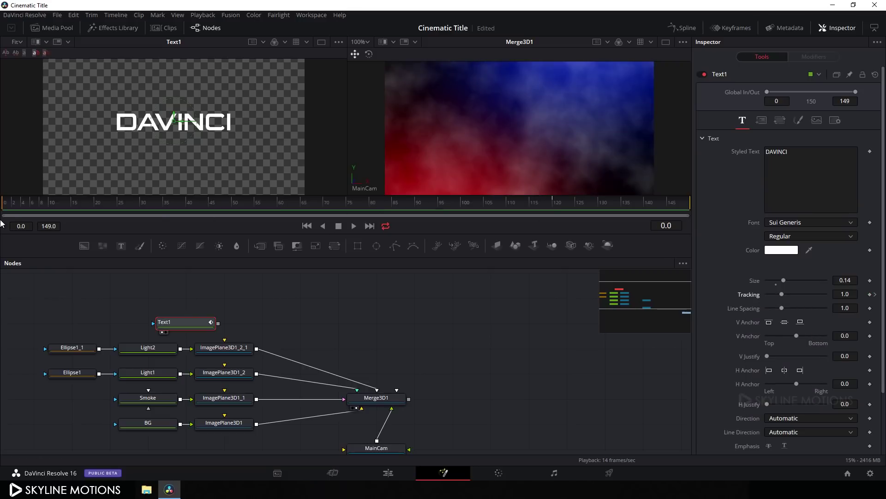
drag(781, 294, 803, 304)
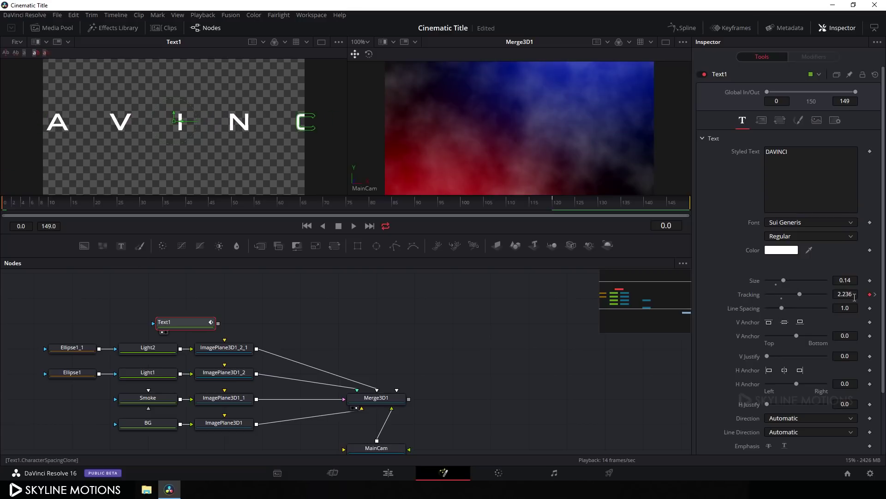
click(840, 294)
text(3)
key(Tab)
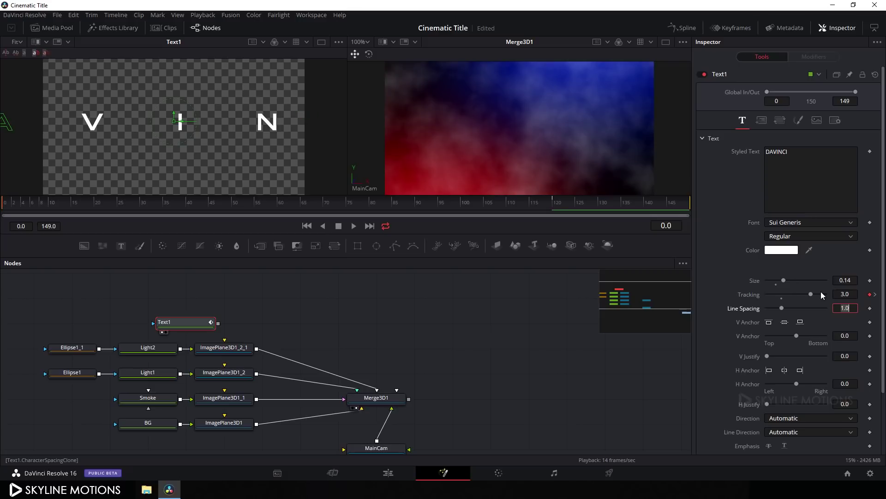
click(354, 225)
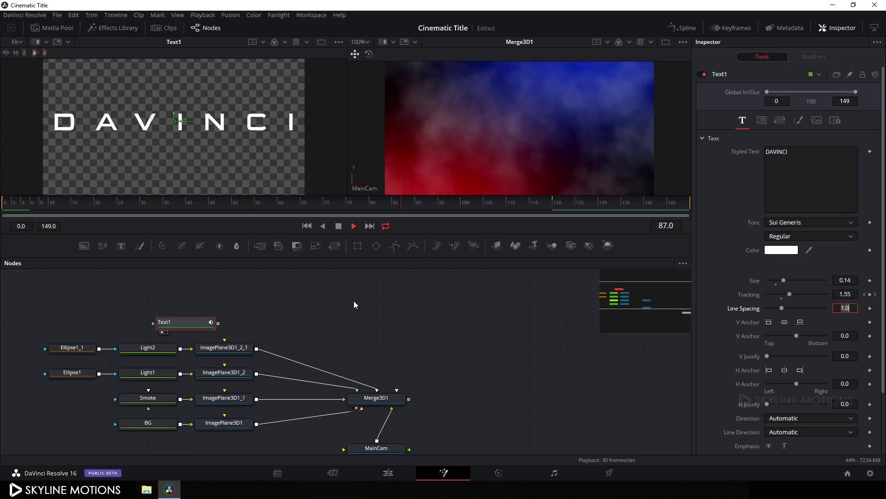
click(339, 226)
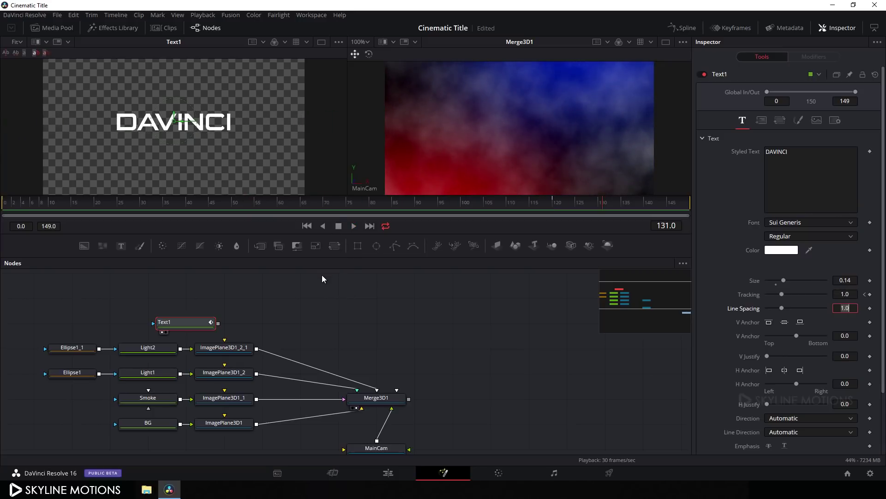
Smooth both keyframes of Text1's Character Spacing curve in the Spline editor, with the editor maximized and fitted to the curve.
click(682, 28)
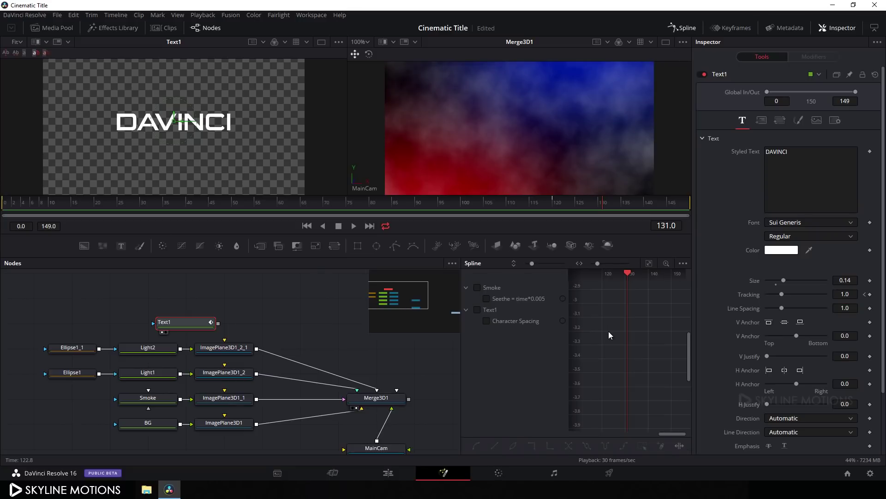
key(F4)
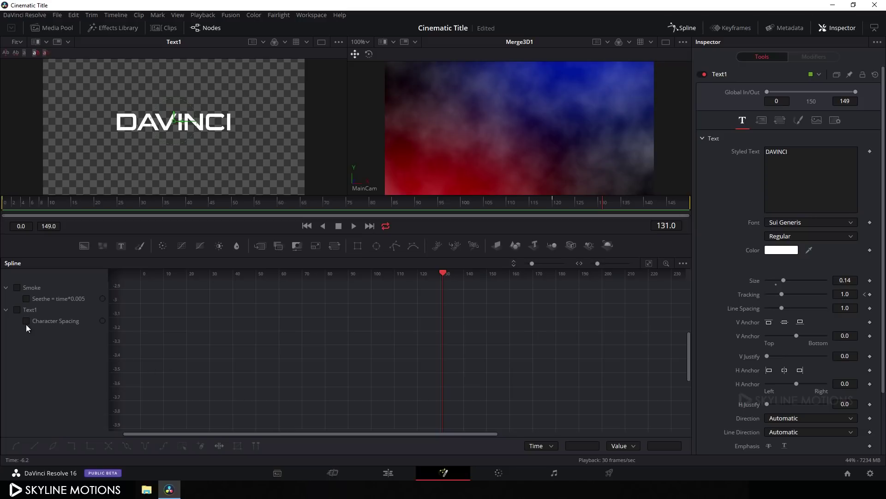
click(18, 309)
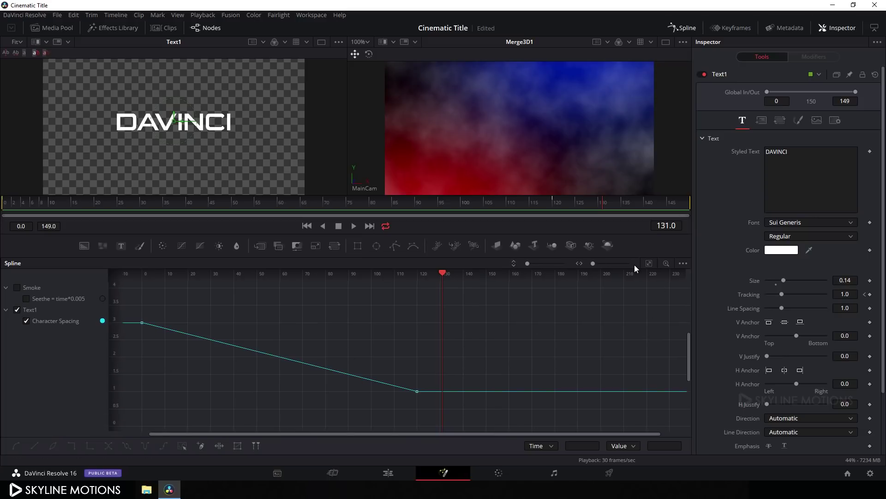
click(649, 263)
click(170, 294)
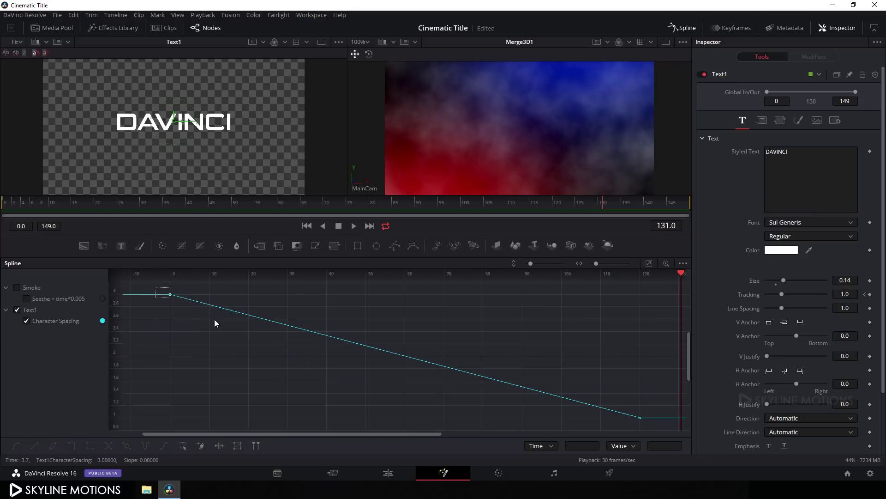
drag(214, 323, 657, 424)
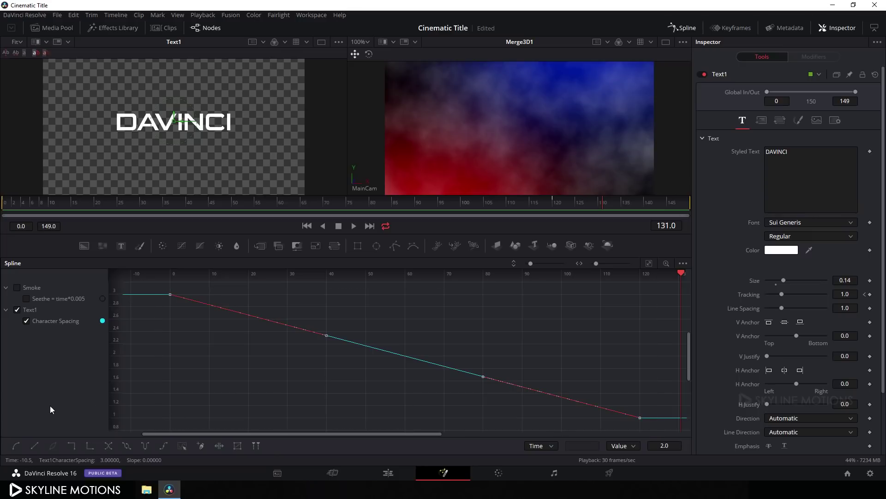
key(s)
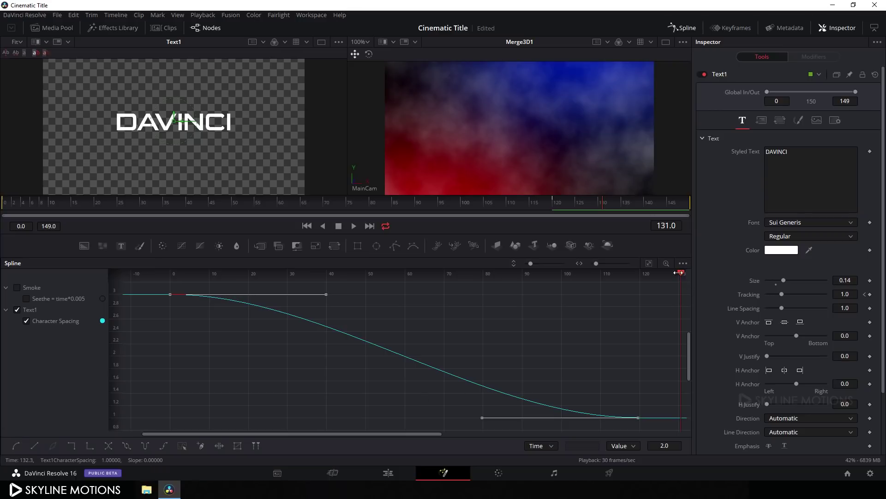
Ease the Character Spacing curve by extending the last keyframe's handle to frame 0 and shortening the first's to about frame 10, and play back the animation.
drag(679, 273, 171, 310)
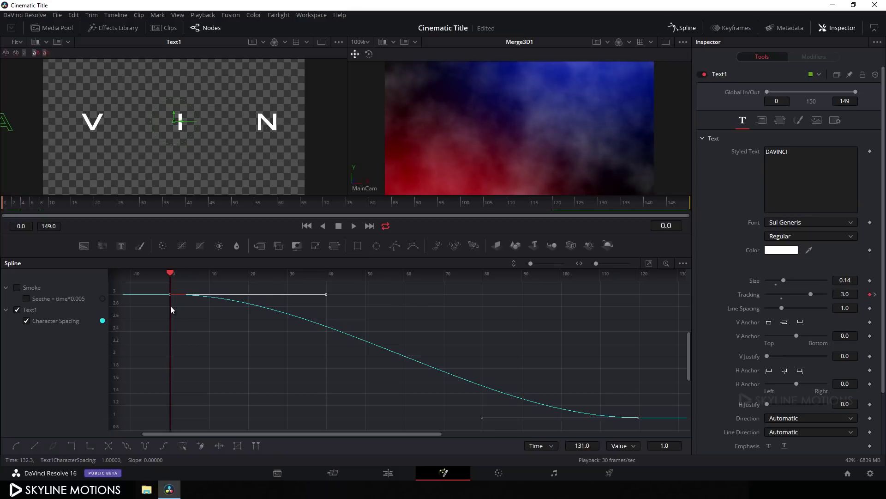
drag(483, 418, 169, 420)
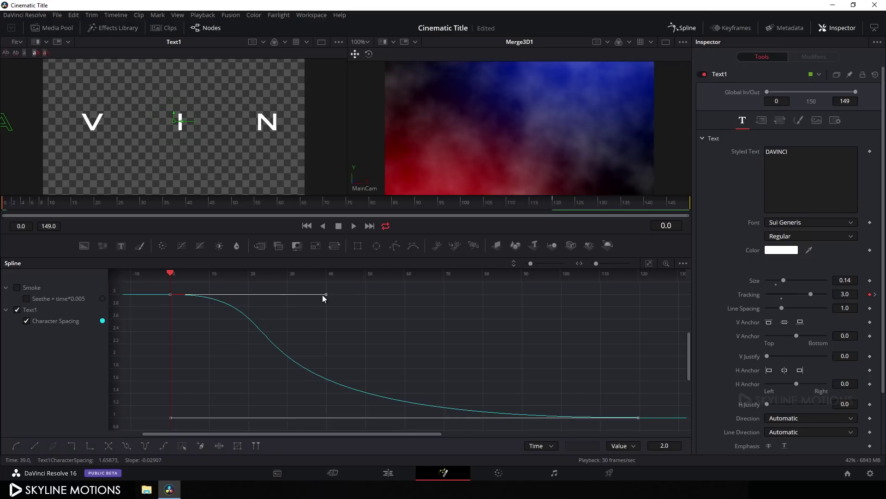
drag(325, 295, 207, 300)
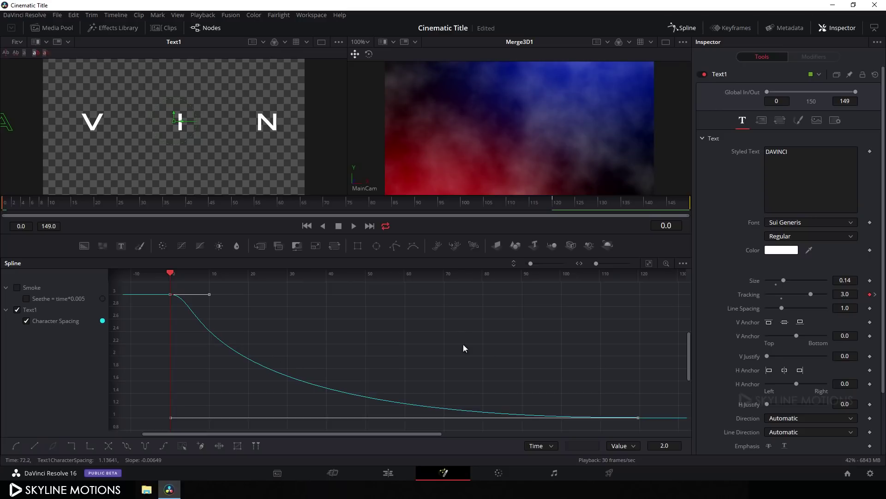
key(F4)
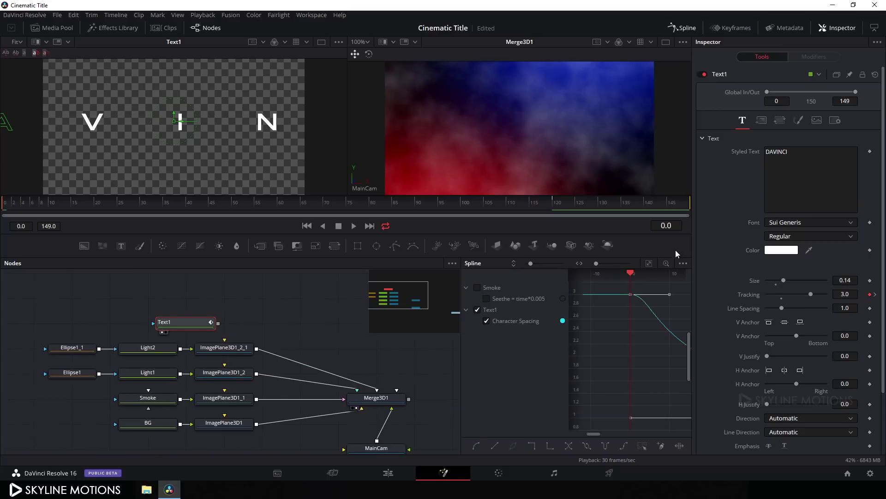
click(688, 29)
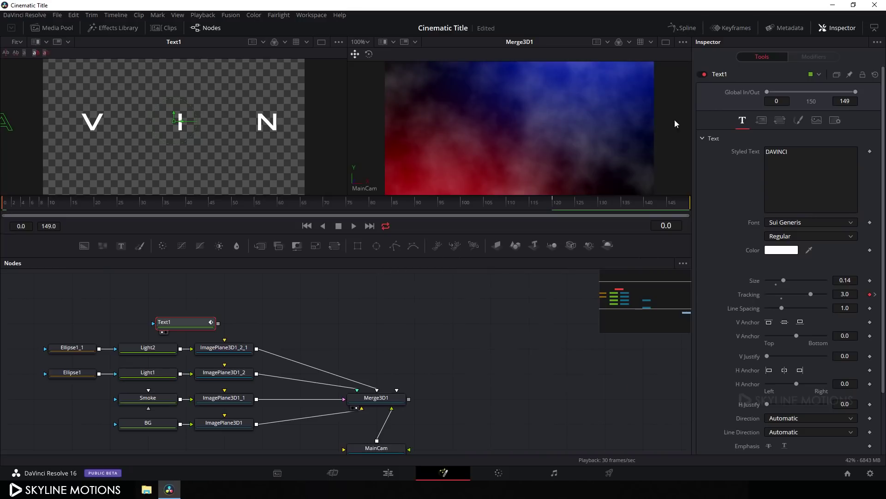
click(354, 227)
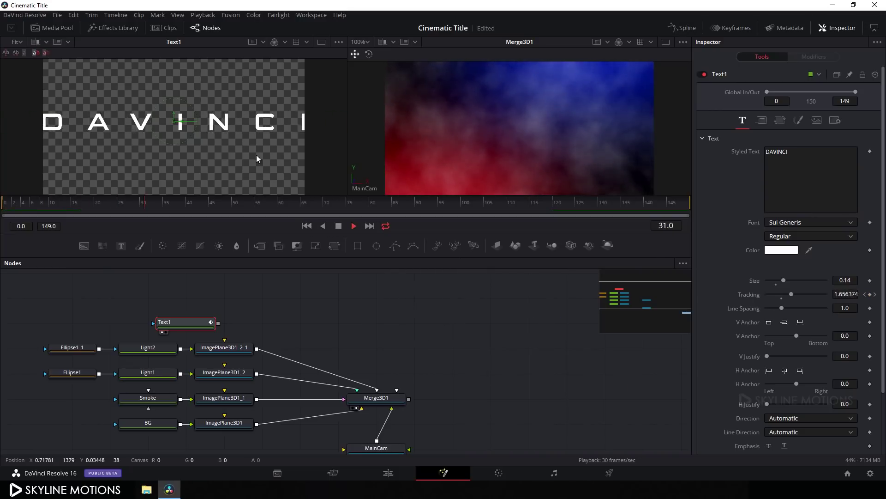
click(338, 226)
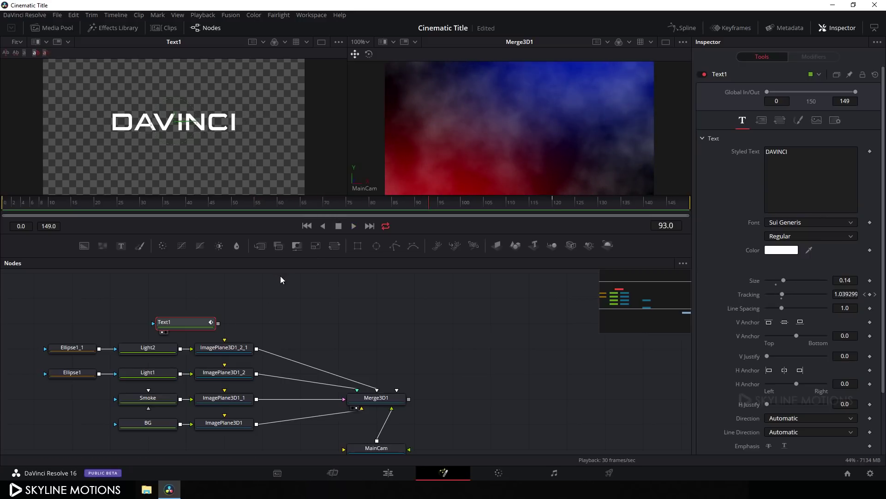
Move the Text1 node to the right above Merge3D1 and show it enlarged in a single viewer.
drag(187, 325, 453, 325)
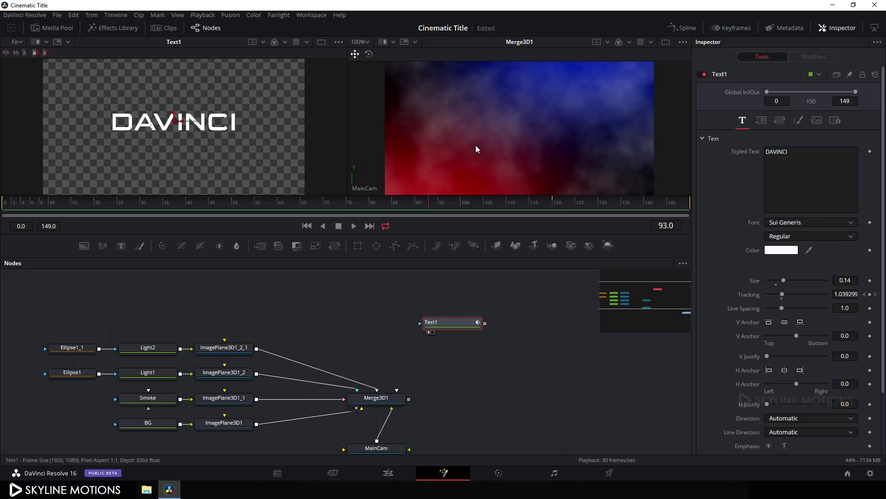
key(2)
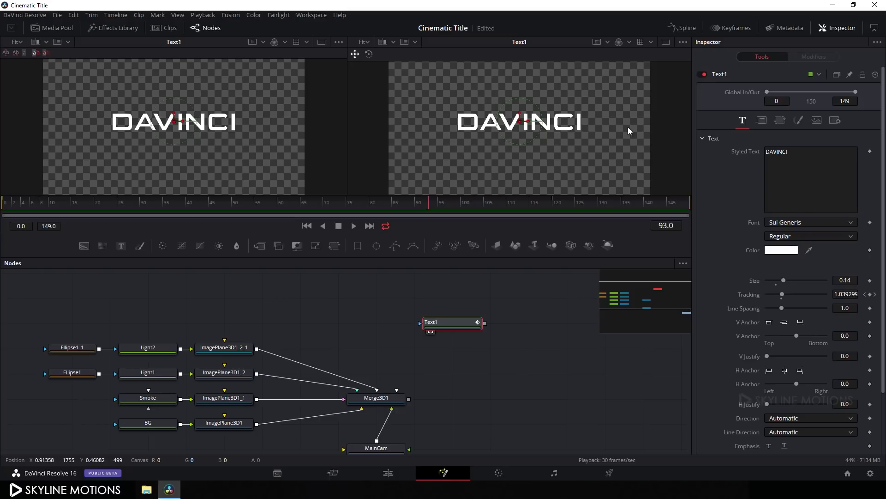
click(665, 42)
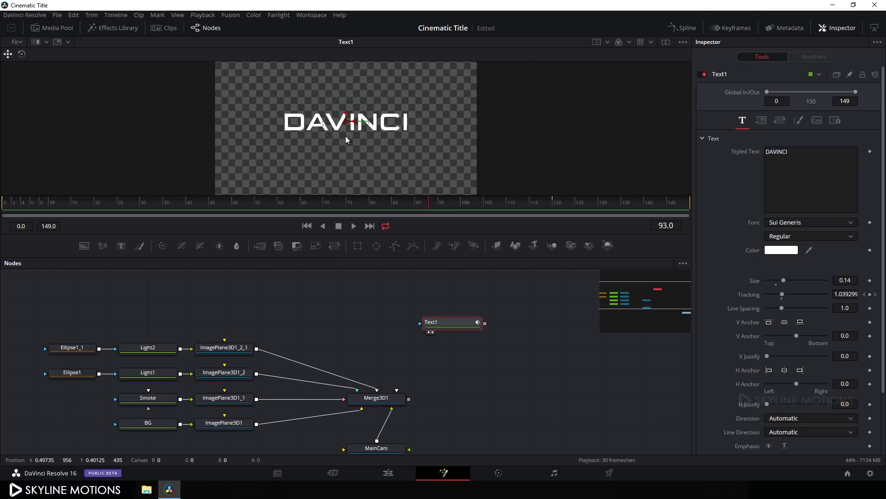
scroll(345, 136, up, 4)
drag(504, 105, 503, 144)
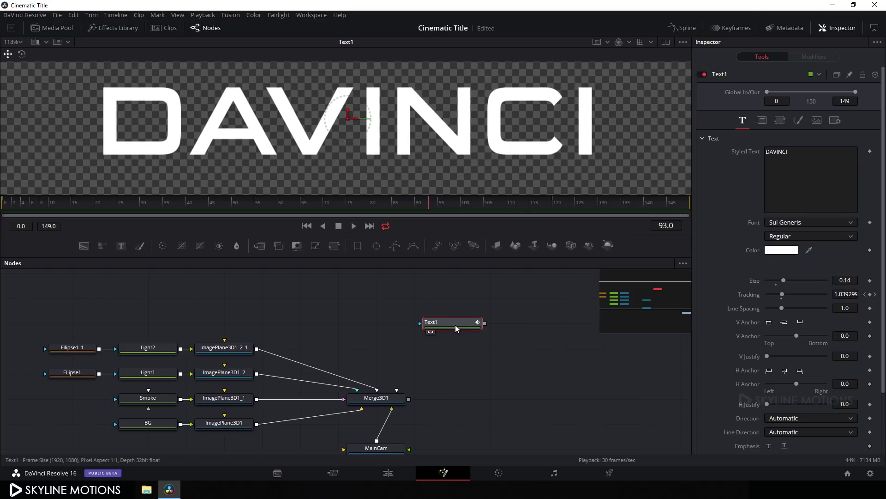
Change Text1's shading type to Gradient and make the gradient's black starting stop white.
click(798, 121)
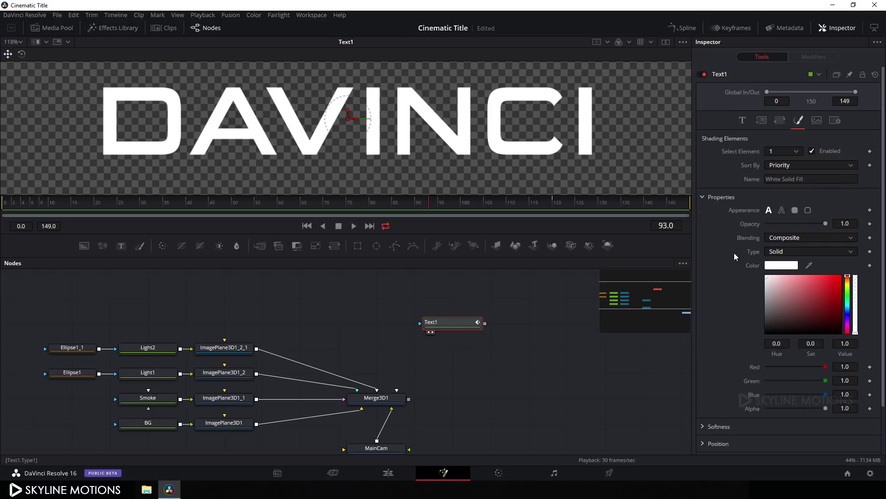
click(788, 252)
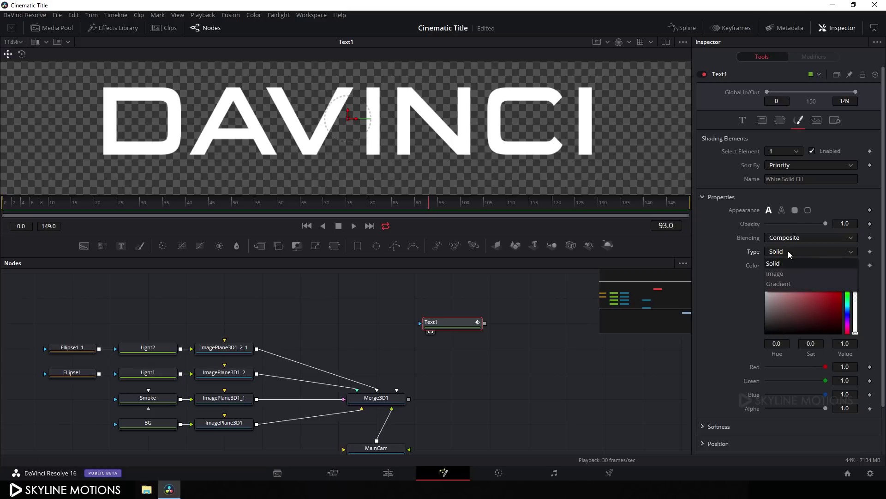
click(785, 284)
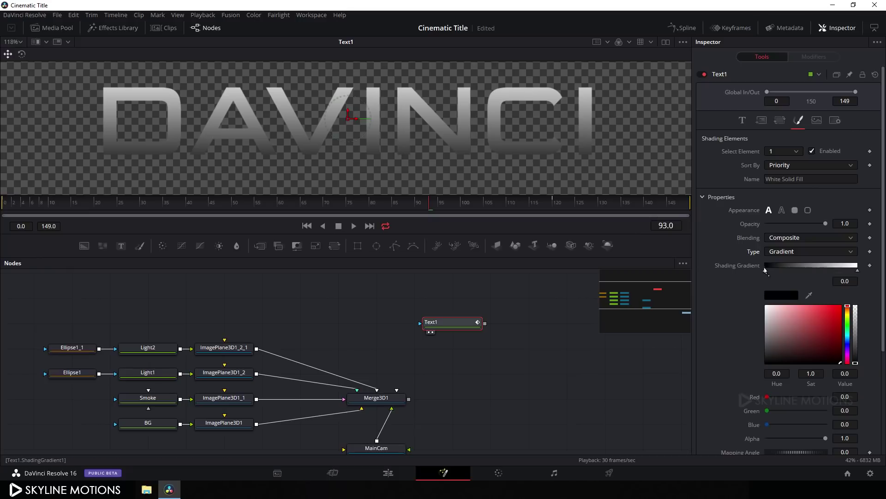
drag(772, 312, 758, 303)
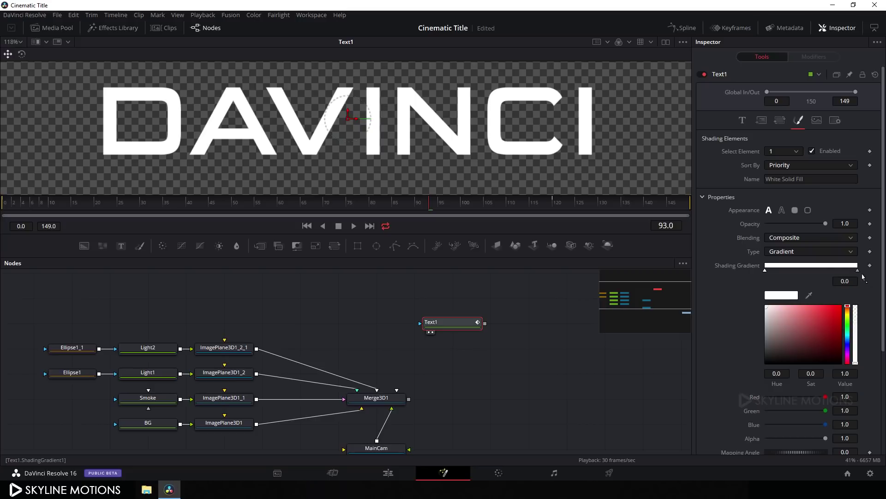
Add a 0.339 grey stop near the gradient's middle plus one on each side, and bring the middle and right inner stops close together.
click(809, 267)
drag(787, 315, 758, 347)
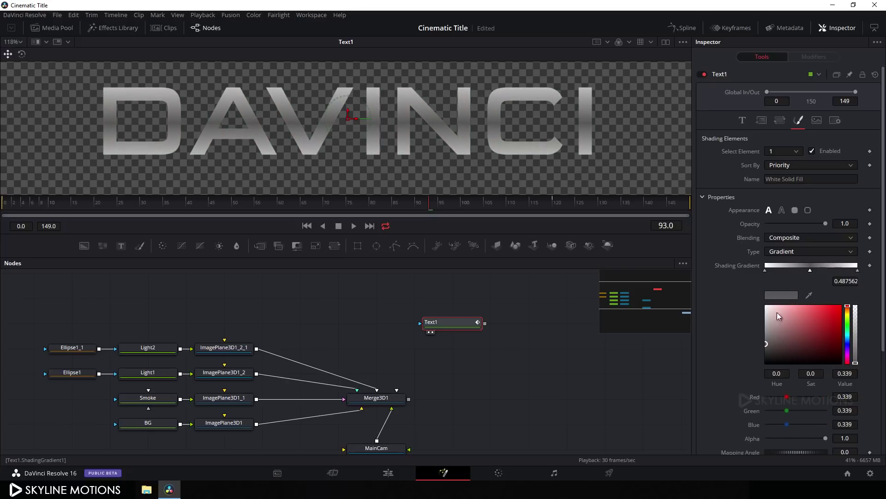
click(829, 266)
click(788, 271)
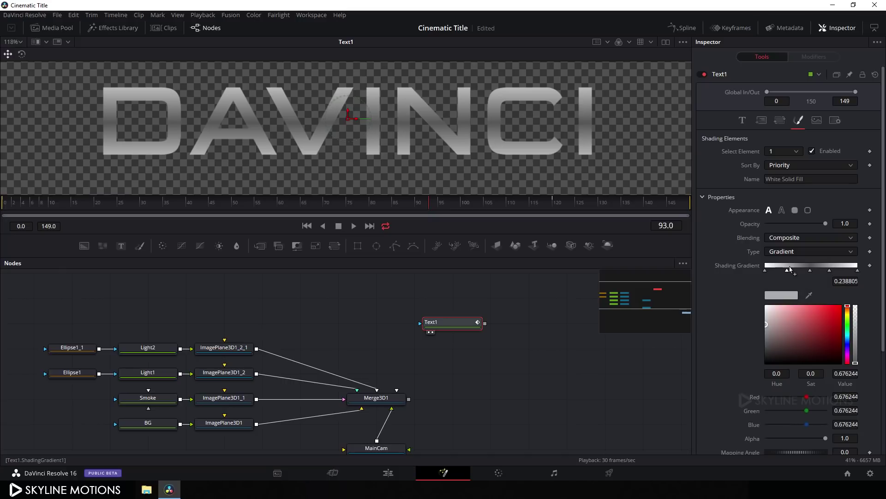
click(815, 270)
drag(829, 271, 818, 270)
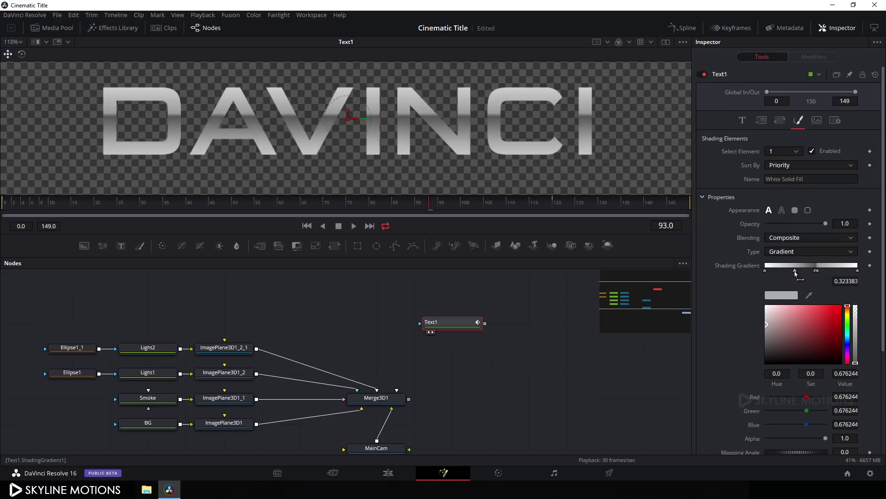
Move the gradient's left inner stop to about 0.16 and darken it to grey with Value 0.52 and Sat 0.03.
drag(788, 271, 778, 276)
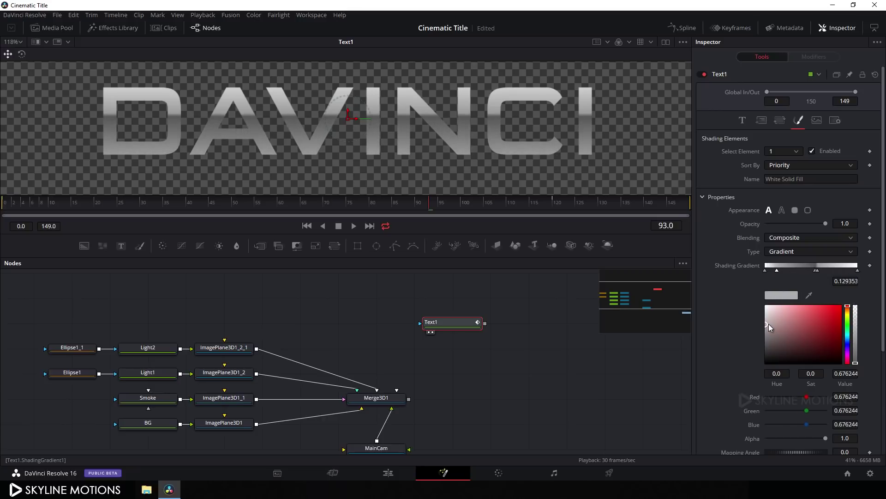
drag(766, 325, 764, 335)
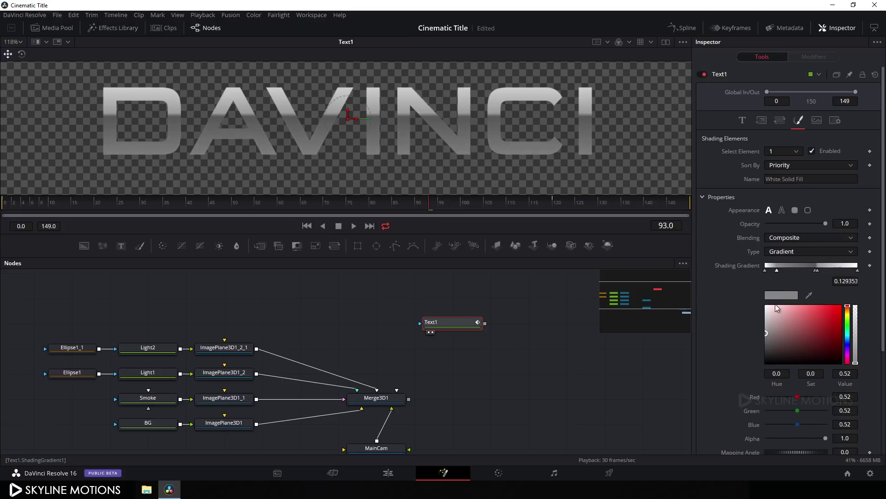
drag(778, 272, 780, 271)
click(768, 333)
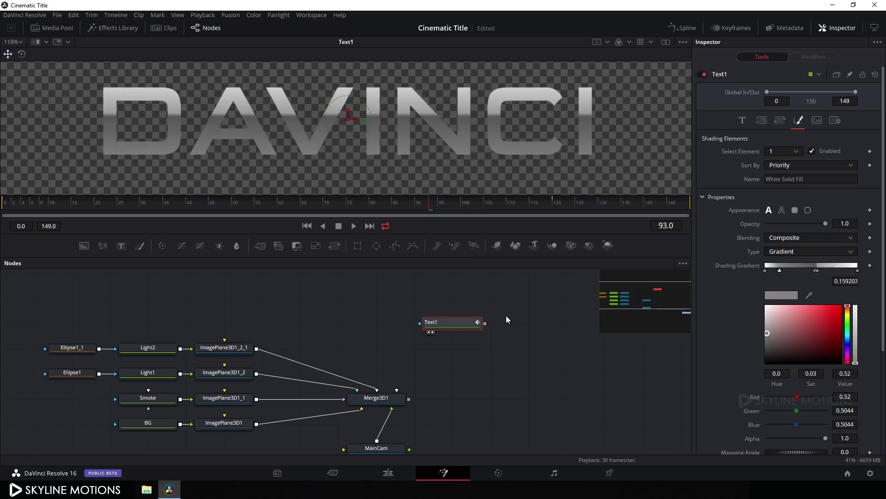
Paste a copy of the Text1 node above the original and rename it Text2.
drag(524, 313, 514, 323)
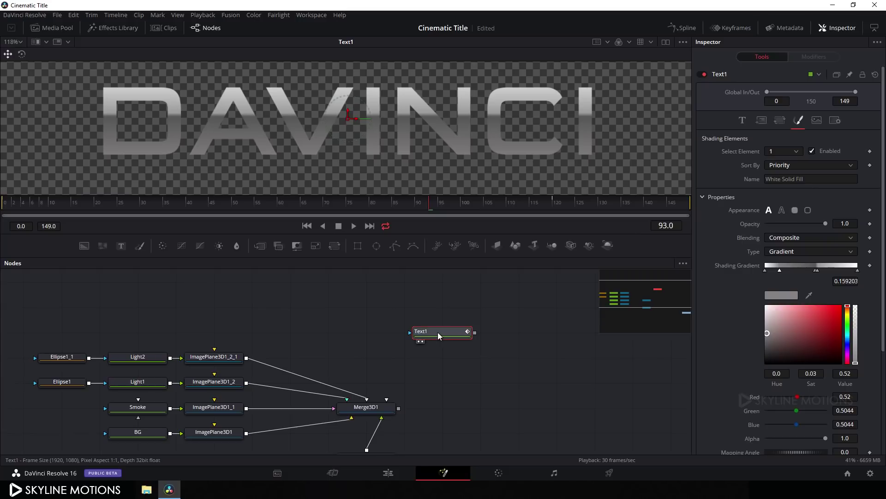
click(433, 313)
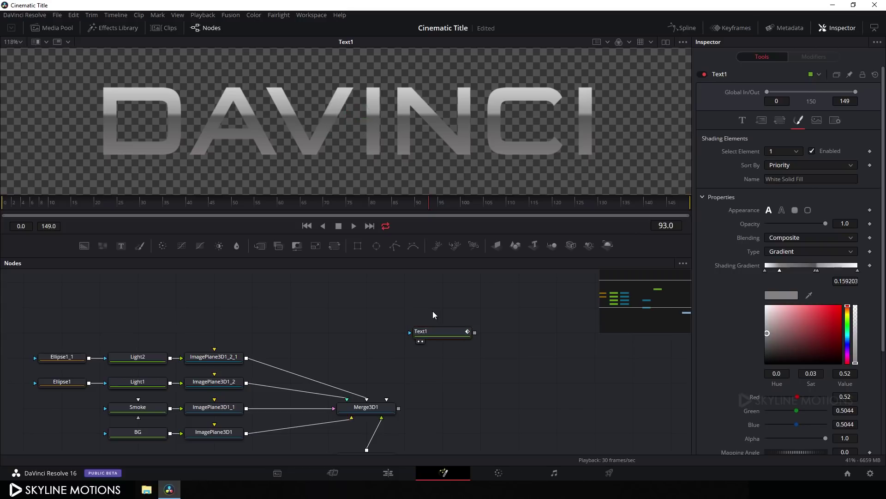
key(ctrl+v)
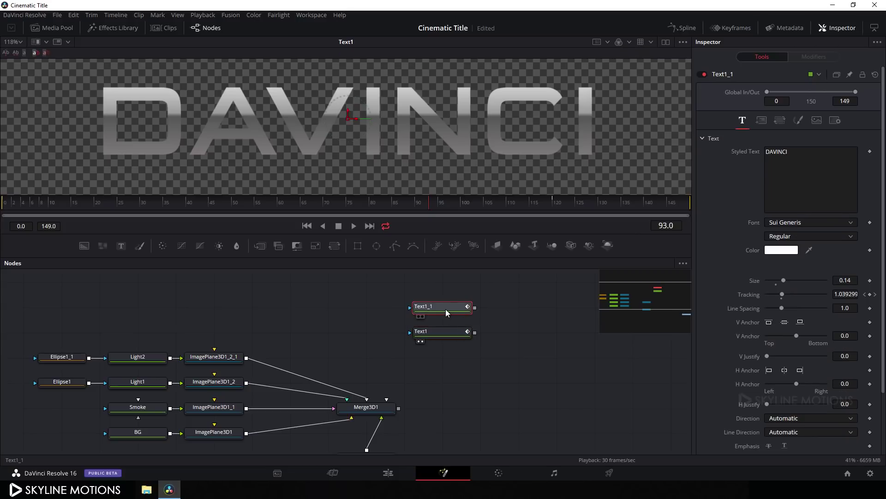
key(F2)
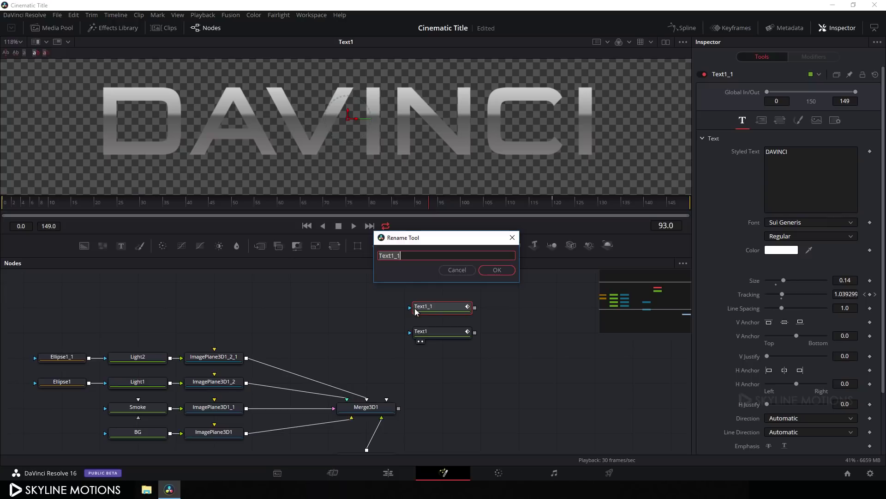
drag(418, 256, 393, 266)
click(483, 269)
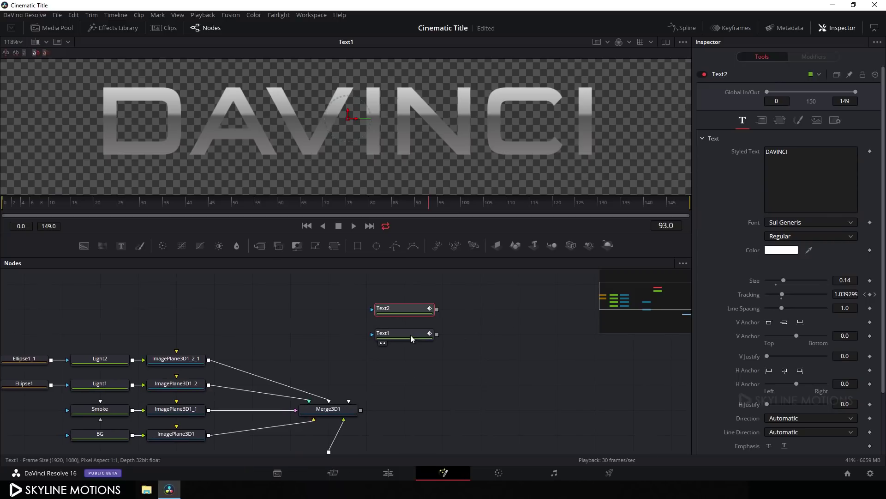
Add a Merge node with Text1 as background and Text2 as foreground, place it beside them and display it in the viewer.
click(476, 320)
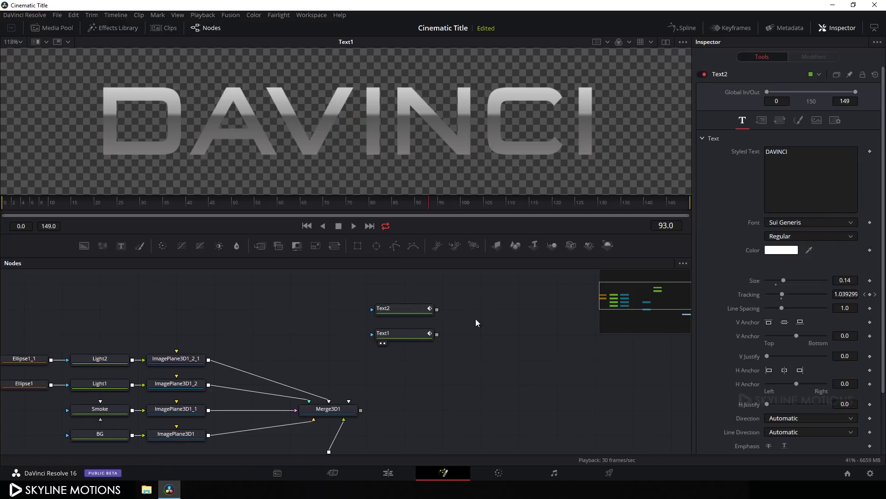
click(262, 250)
drag(484, 308, 401, 331)
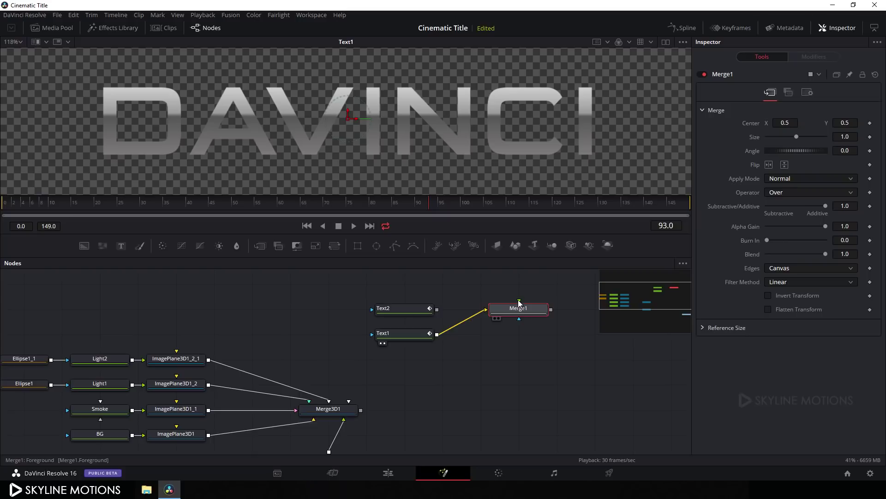
drag(520, 301, 394, 339)
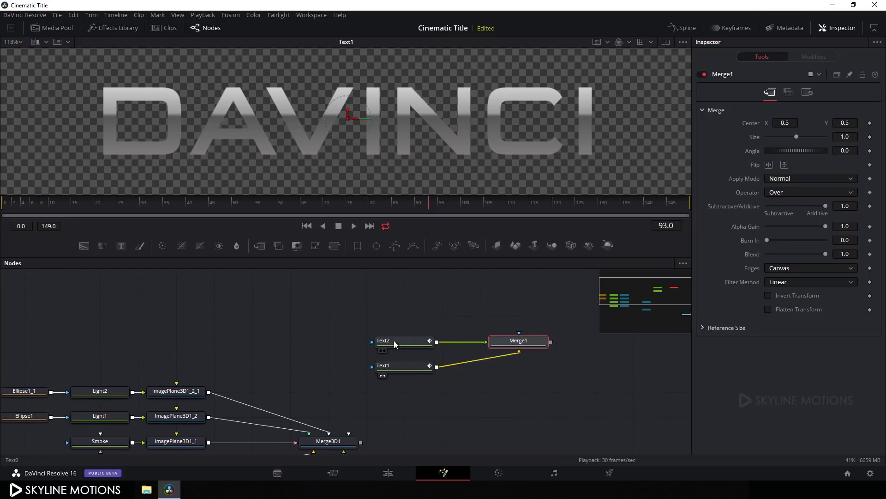
drag(533, 345, 543, 320)
key(1)
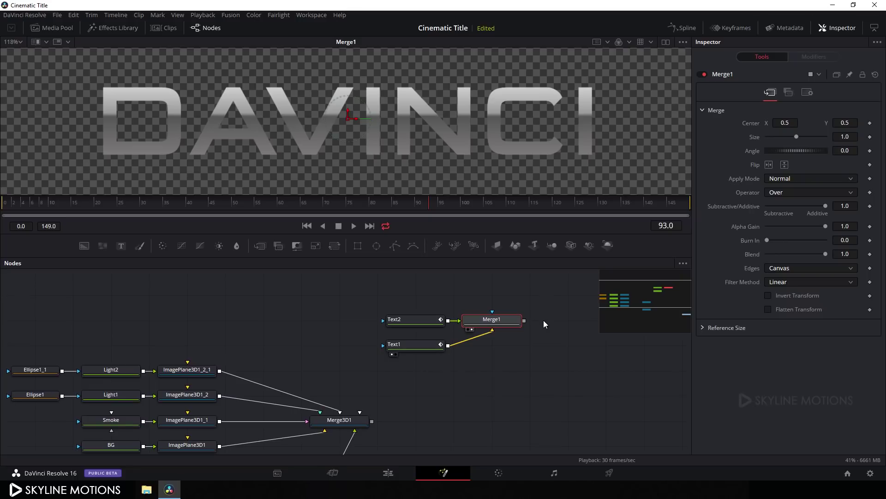
Set Text1's Tracking to 0.99 at frame 120.
drag(471, 201, 553, 211)
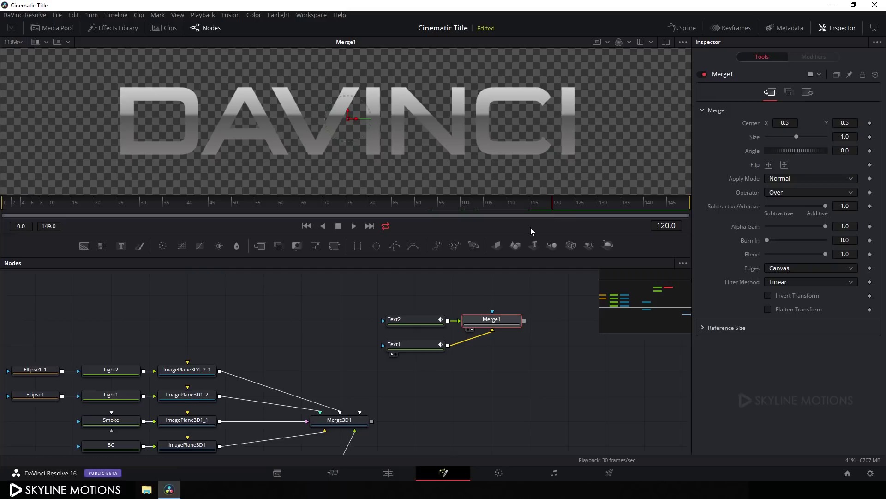
click(413, 345)
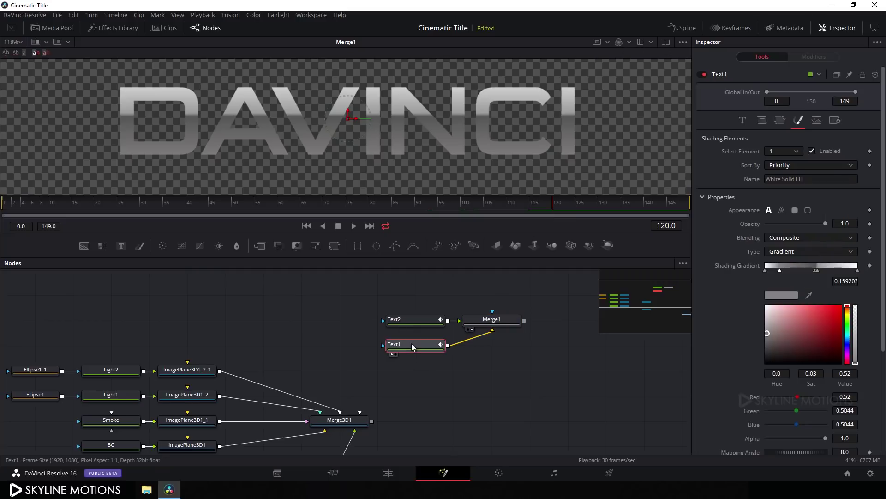
click(742, 121)
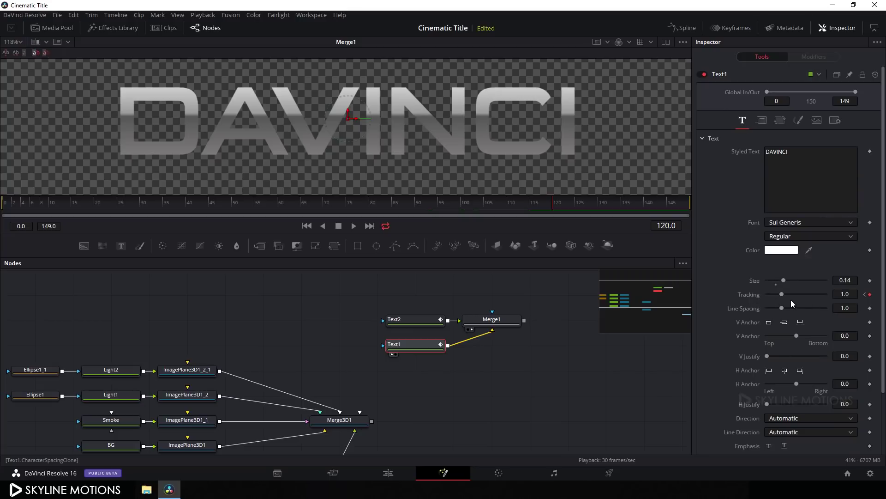
click(844, 295)
double_click(839, 294)
text(.99)
key(Tab)
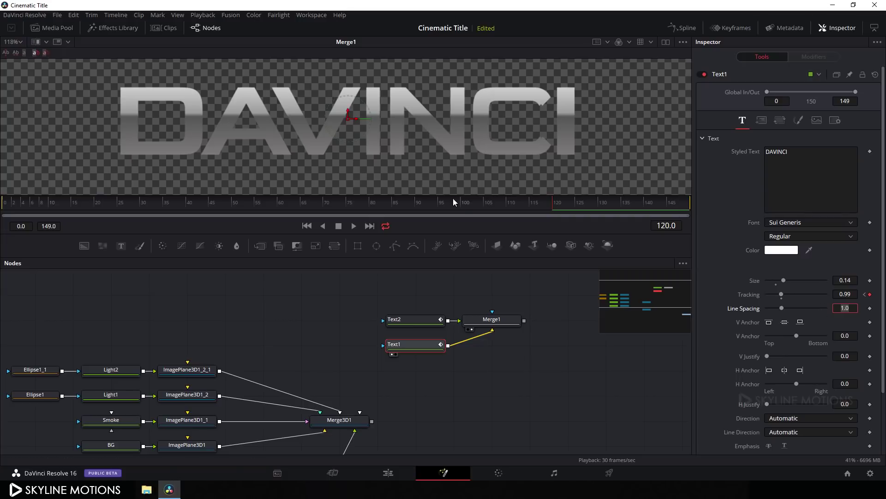
Set Text1's Tracking to 2.99 at frame 0 and scrub to frame 104 to check the offset.
drag(453, 201, 5, 217)
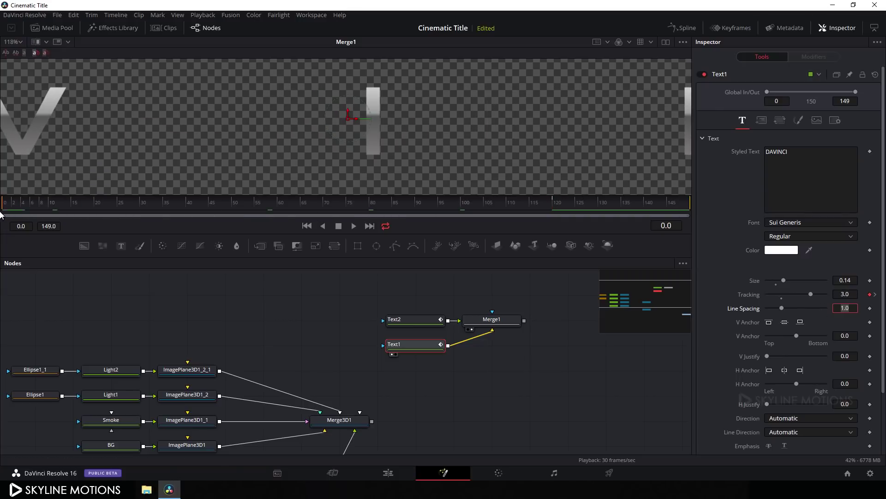
click(852, 295)
text(2.99)
key(Tab)
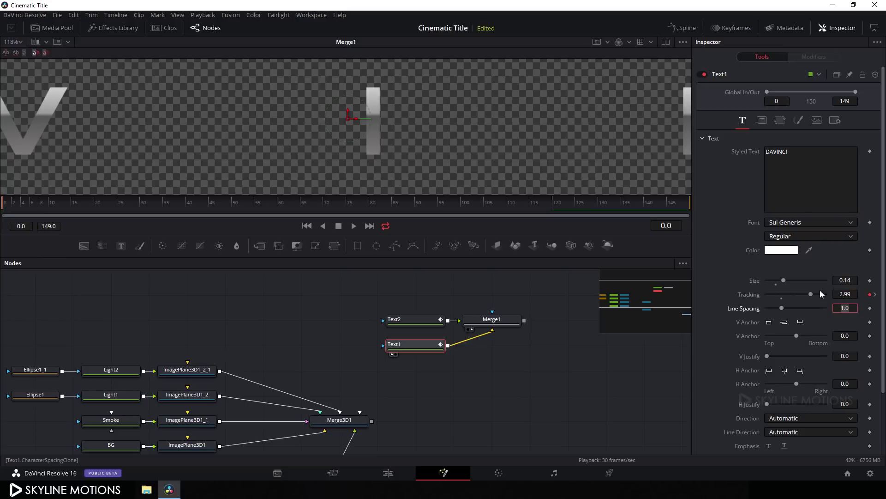
drag(240, 212, 481, 210)
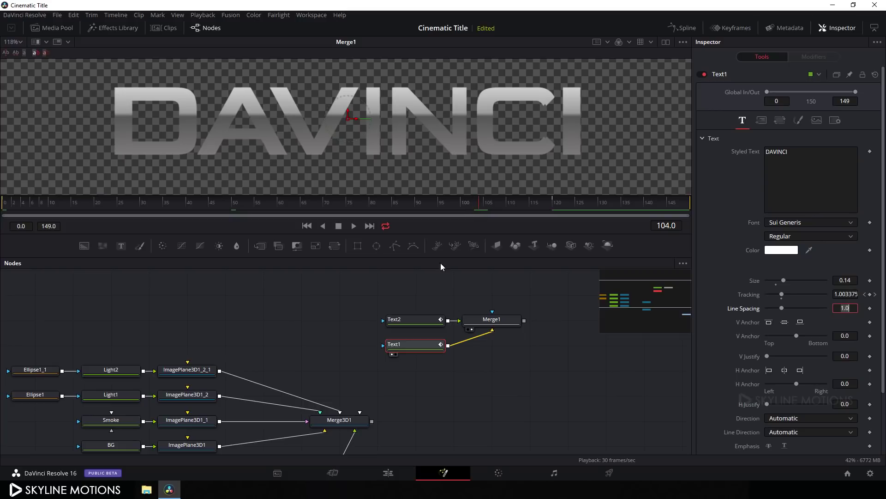
Recolor Text1's shading gradient with black at both end stops and white at the inner stop near 0.54.
scroll(421, 171, up, 2)
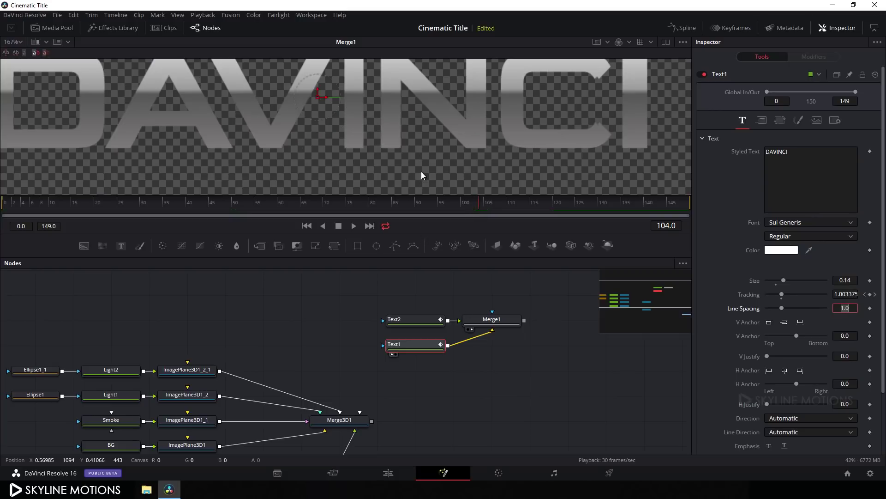
drag(436, 137, 464, 154)
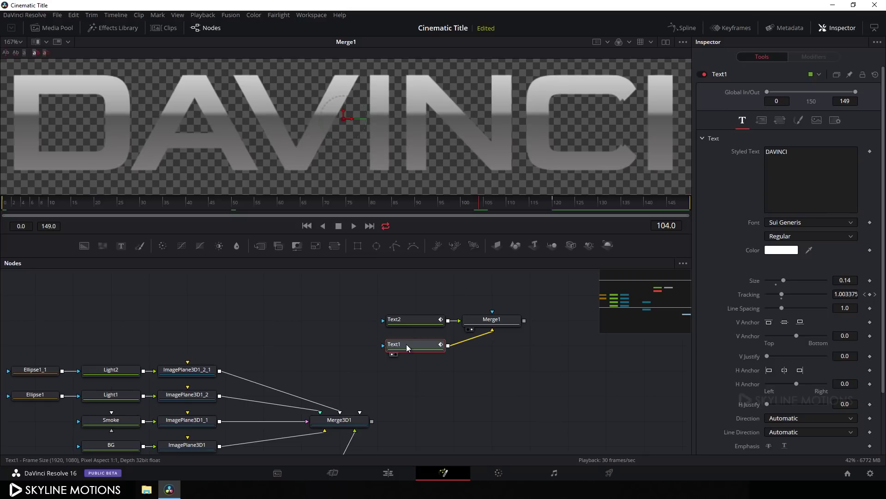
click(798, 121)
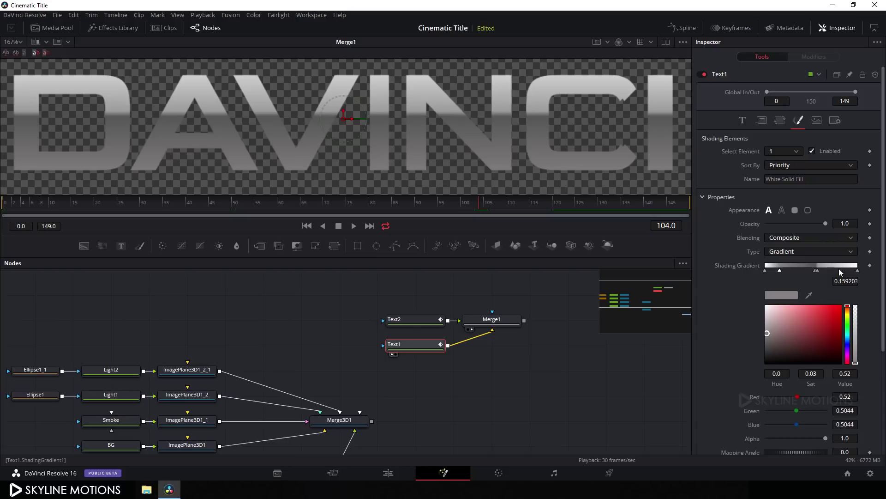
click(765, 272)
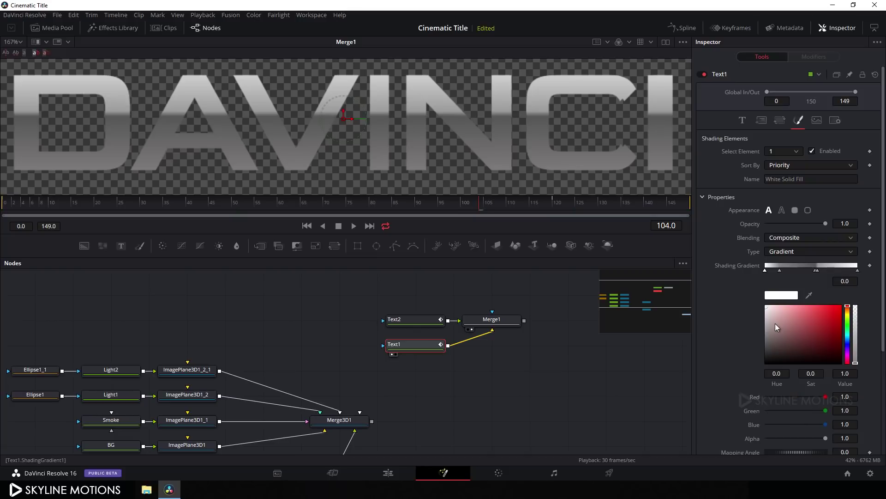
drag(775, 323, 733, 376)
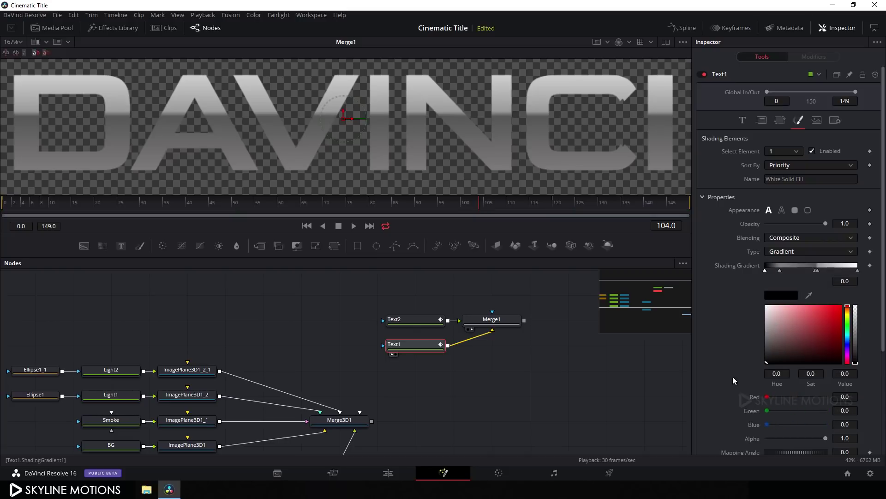
click(857, 271)
drag(780, 340, 736, 379)
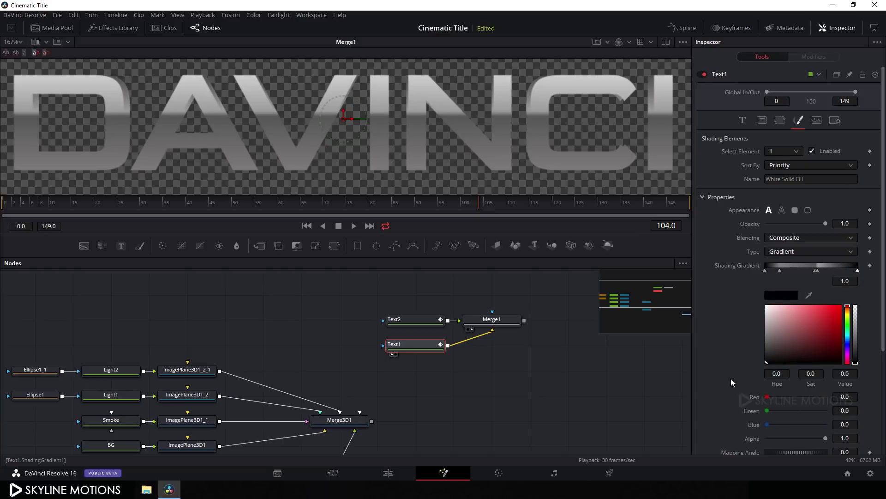
click(816, 271)
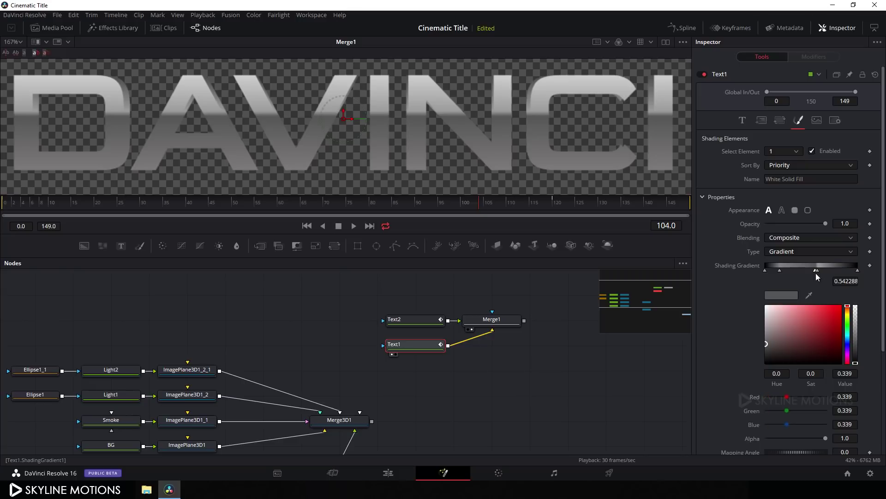
drag(770, 320, 745, 291)
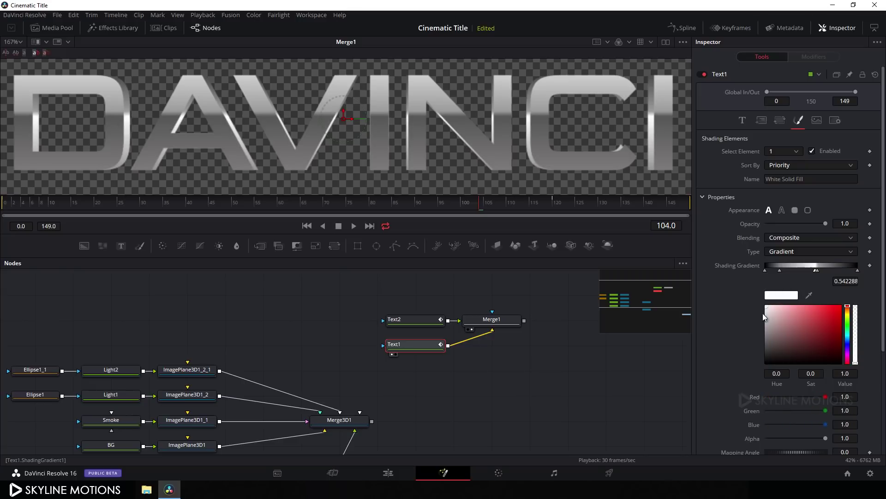
Reposition Text1's inner gradient stops: the left grey to about 0.15, white to about 0.66 and the right grey to about 0.68.
click(828, 273)
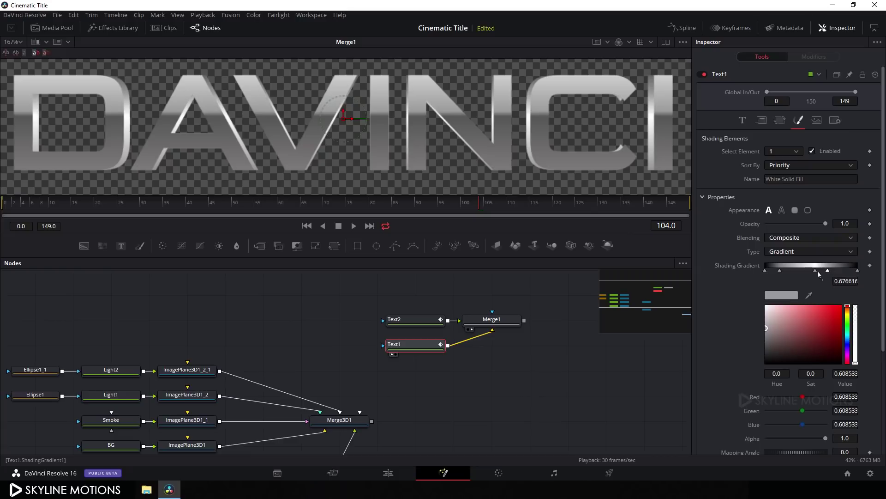
click(780, 271)
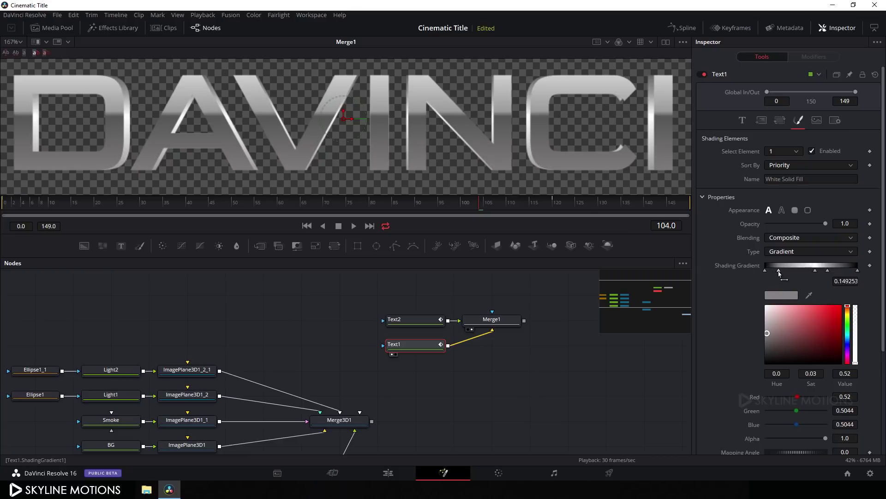
drag(815, 271, 826, 272)
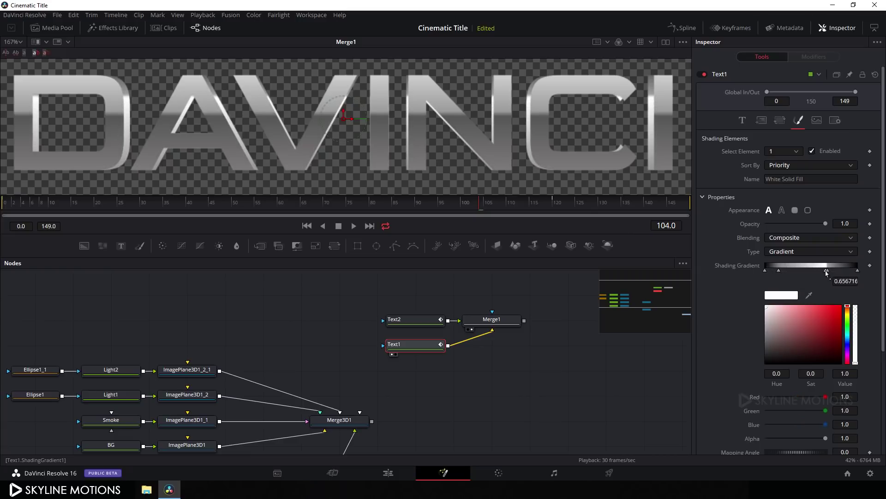
click(829, 271)
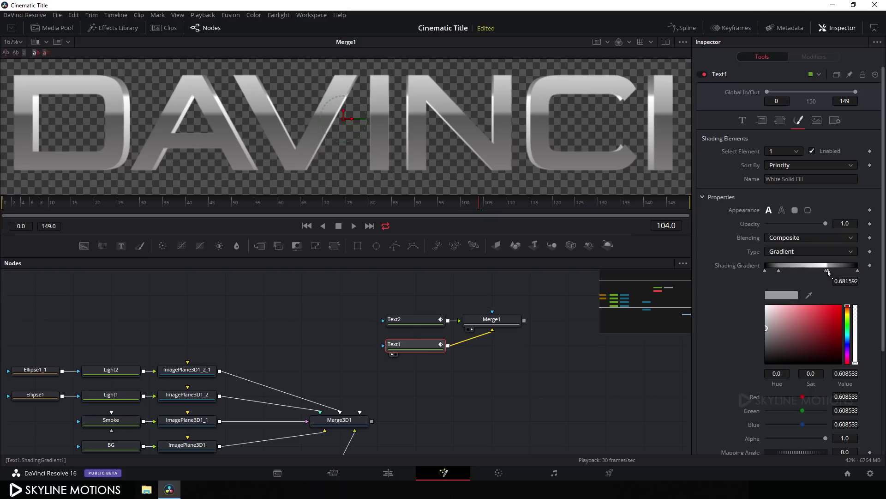
scroll(450, 151, down, 2)
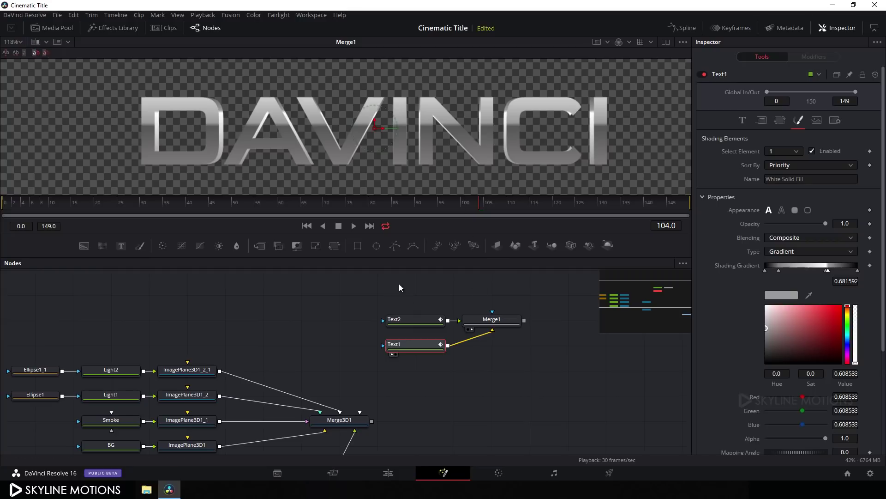
Move the Text1, Text2 and Merge1 nodes together to above the Ellipse and Light rows.
drag(384, 288, 513, 354)
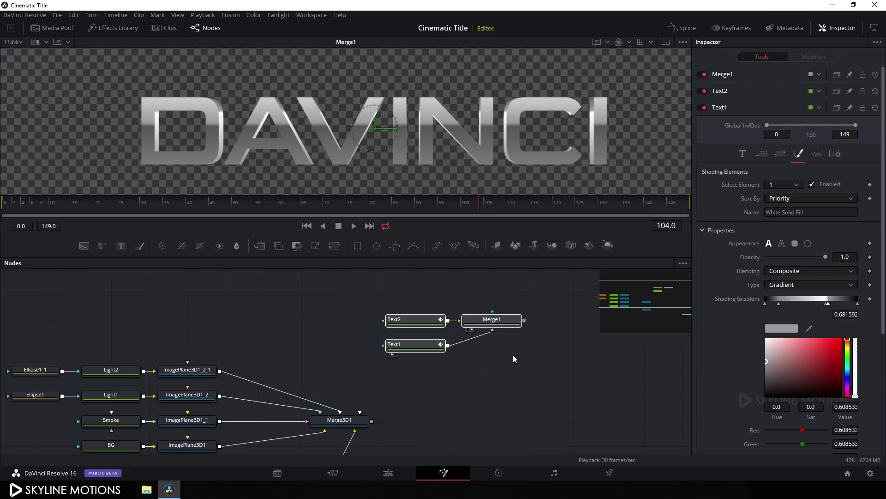
scroll(513, 355, left, 3)
drag(567, 326, 186, 326)
scroll(291, 332, down, 3)
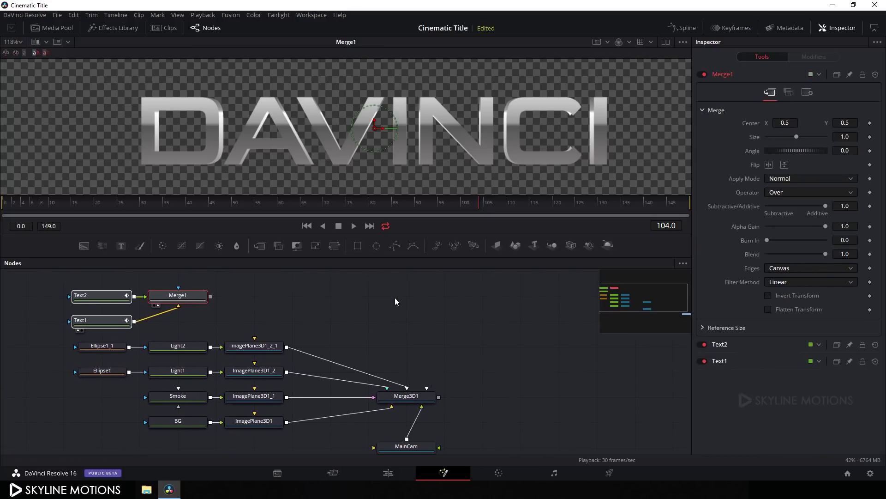
Paste a copy of ImagePlane3D1 between Merge1 and Merge3D1, and display Merge3D1 in a dual-viewer layout.
scroll(394, 297, left, 2)
click(258, 415)
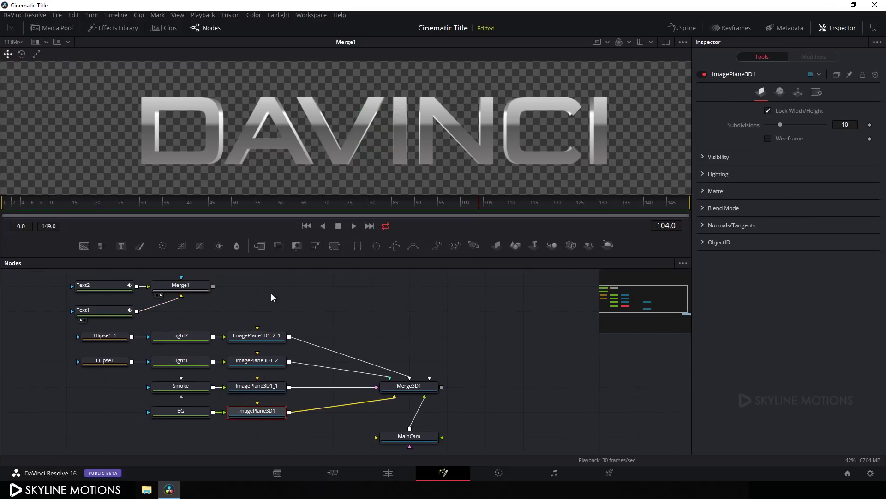
click(248, 297)
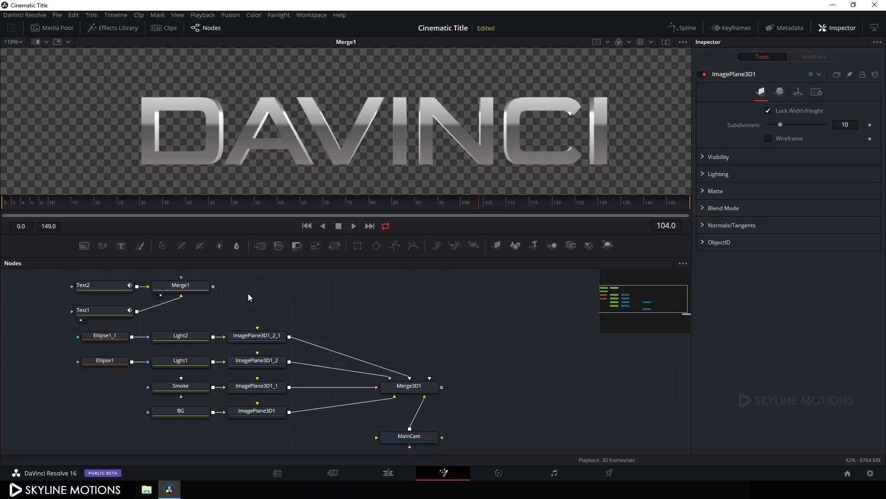
key(ctrl+v)
mouse_move(214, 293)
mouse_down()
mouse_move(374, 299)
mouse_move(414, 381)
mouse_move(425, 138)
mouse_move(439, 154)
mouse_up()
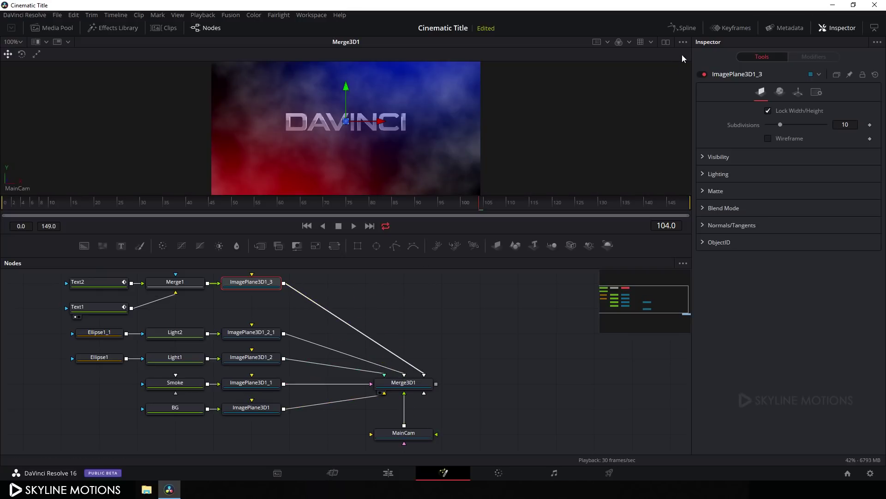
click(665, 42)
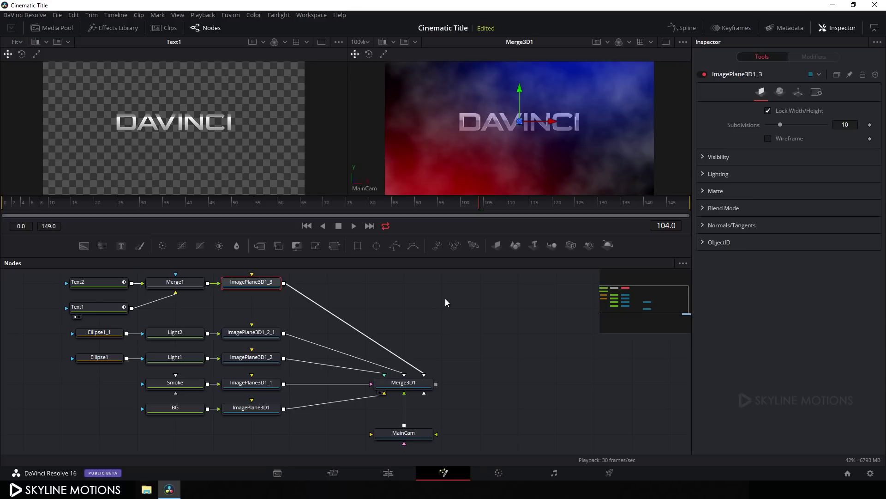
Import the Particles video from the Videos folder into the media pool.
drag(441, 297, 436, 315)
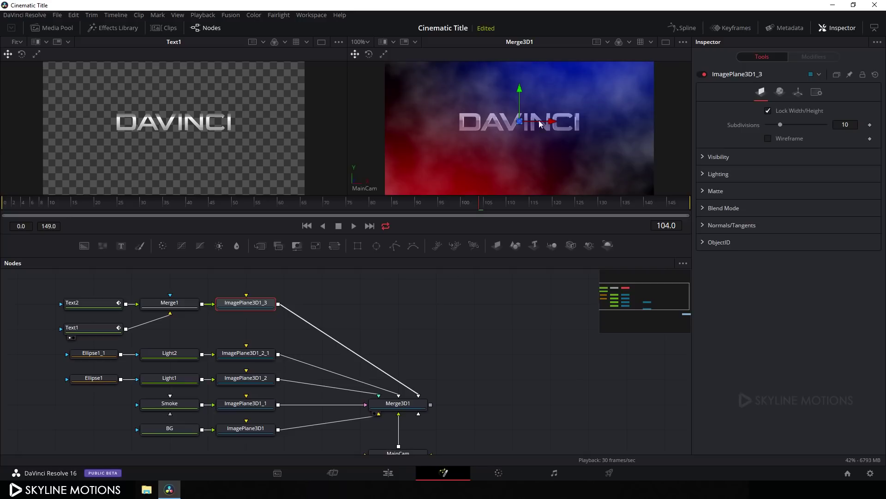
drag(399, 314, 400, 323)
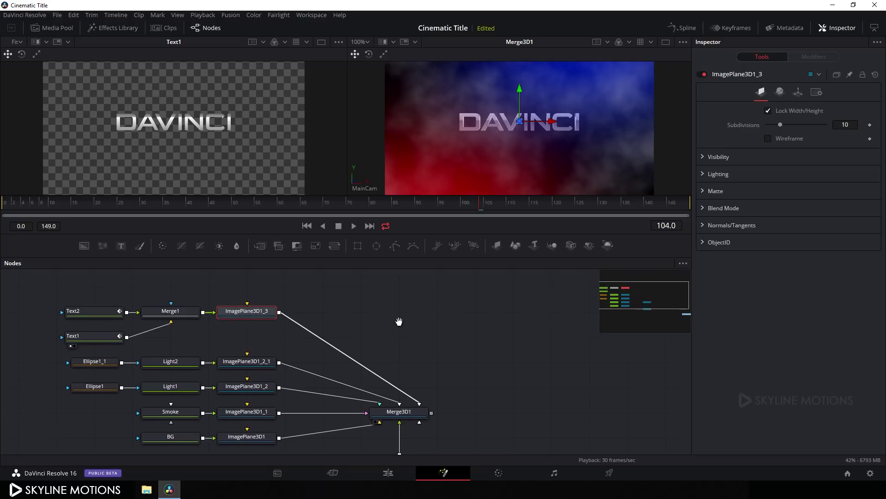
click(63, 29)
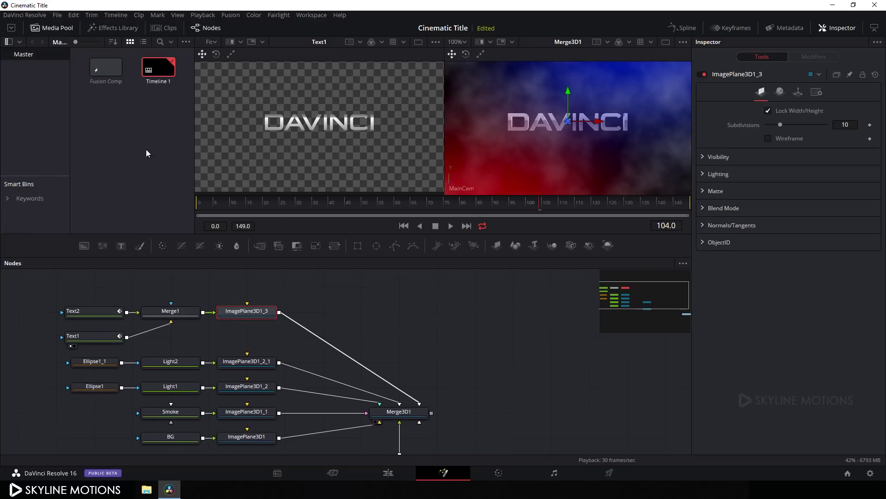
right_click(123, 123)
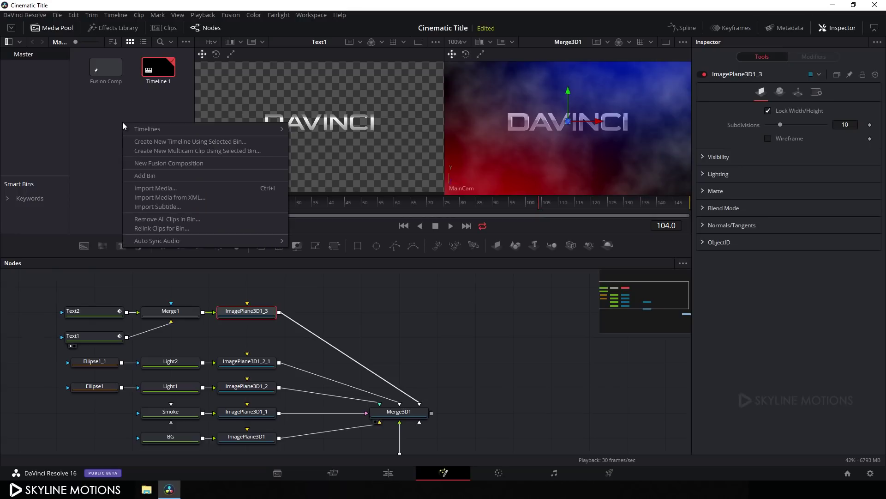
click(146, 189)
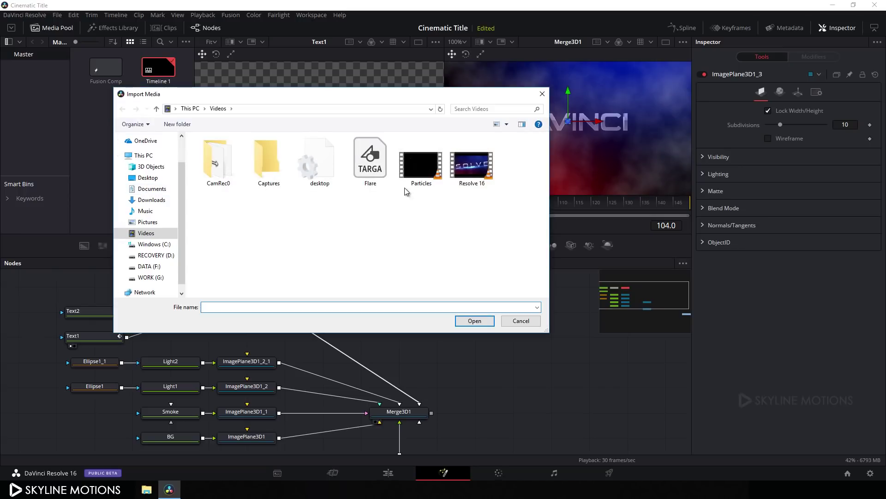
click(415, 182)
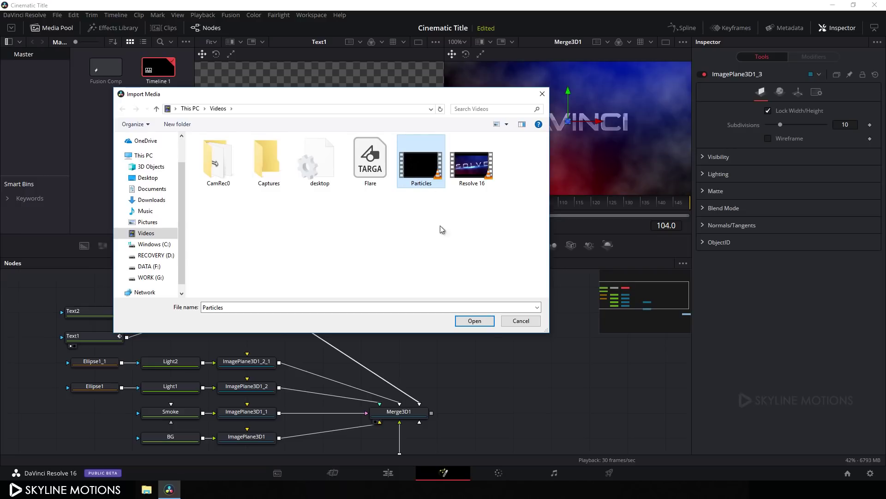
click(468, 322)
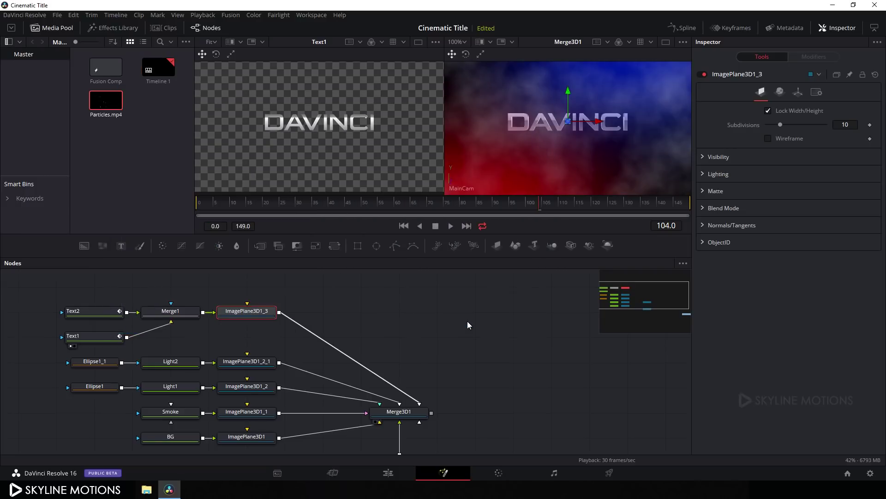
Add the Particles.mp4 clip as a node above Text2, hide the media pool and display the clip in the first viewer.
drag(107, 111, 94, 291)
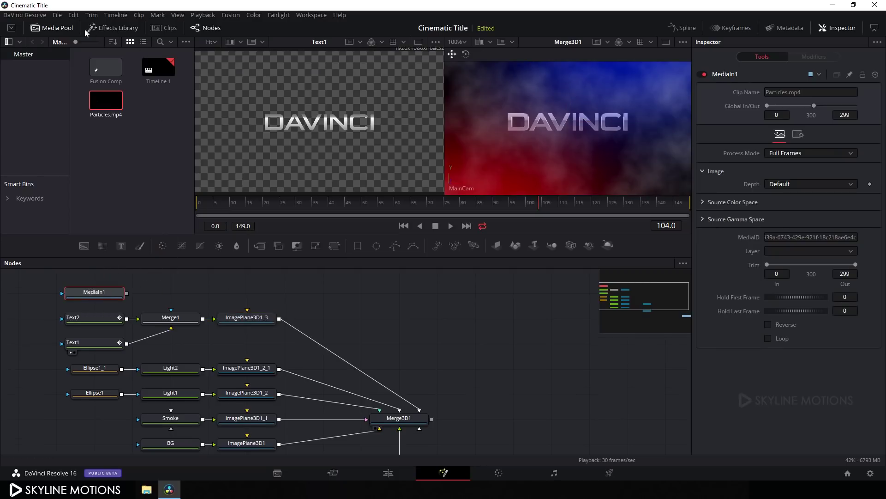
click(57, 29)
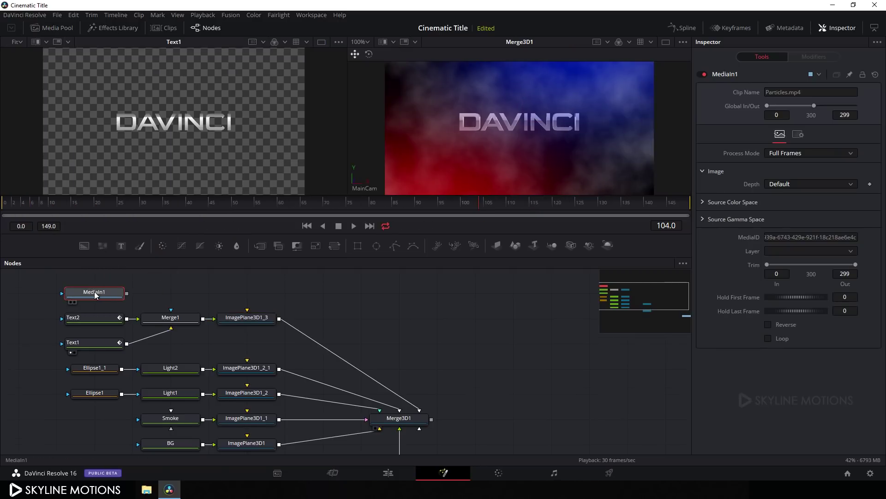
drag(95, 294, 146, 99)
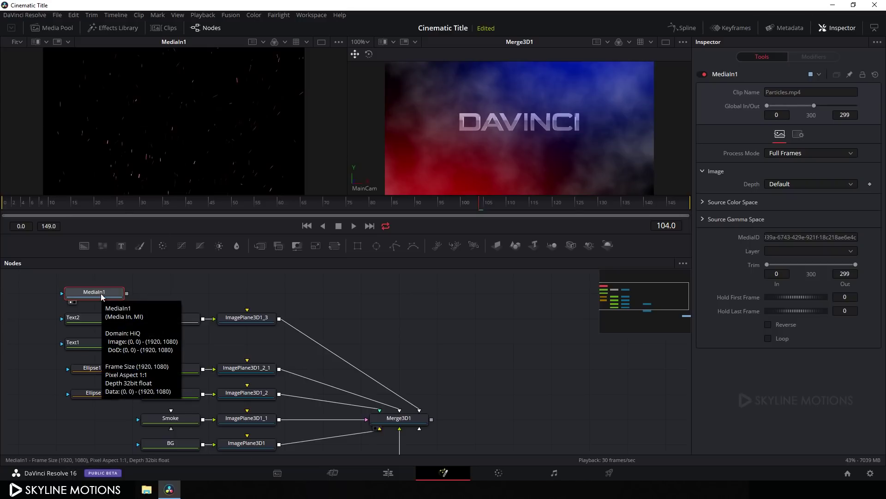
Rename the MediaIn1 node to Particles.
key(F2)
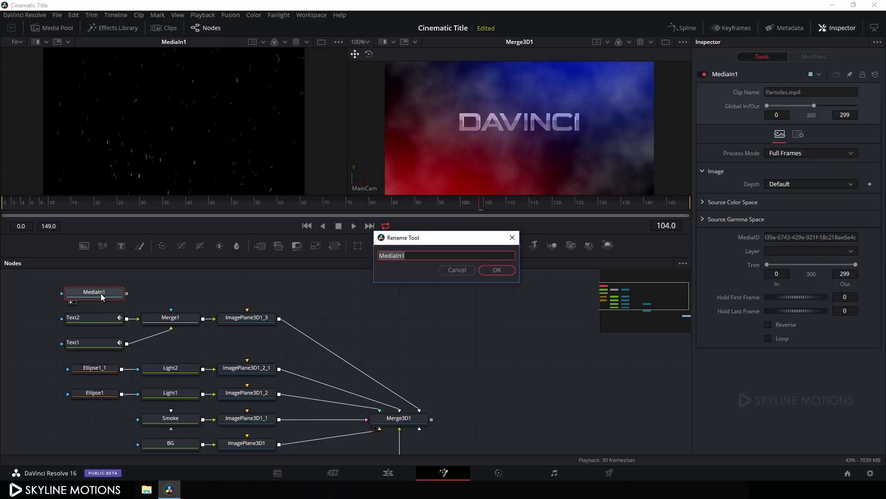
key(BackSpace)
text(Particles)
click(497, 269)
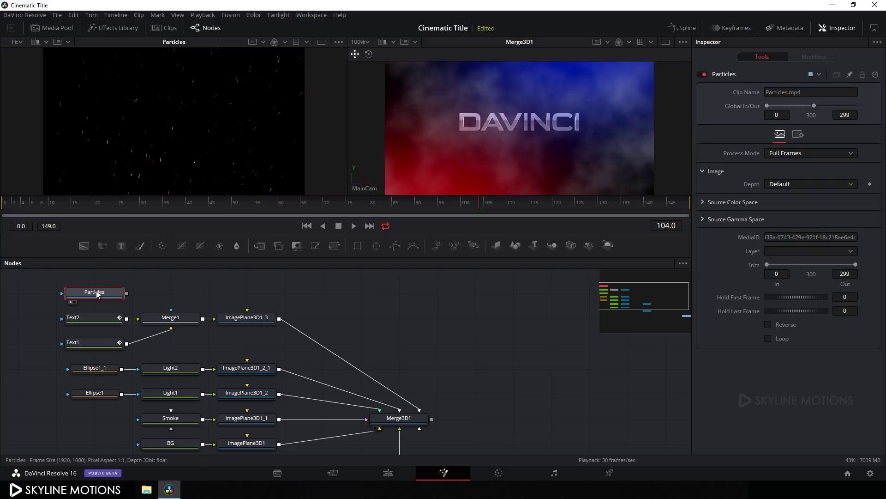
Add a Luma Keyer after the Particles node and display the keyer in the first viewer.
key(shift+space)
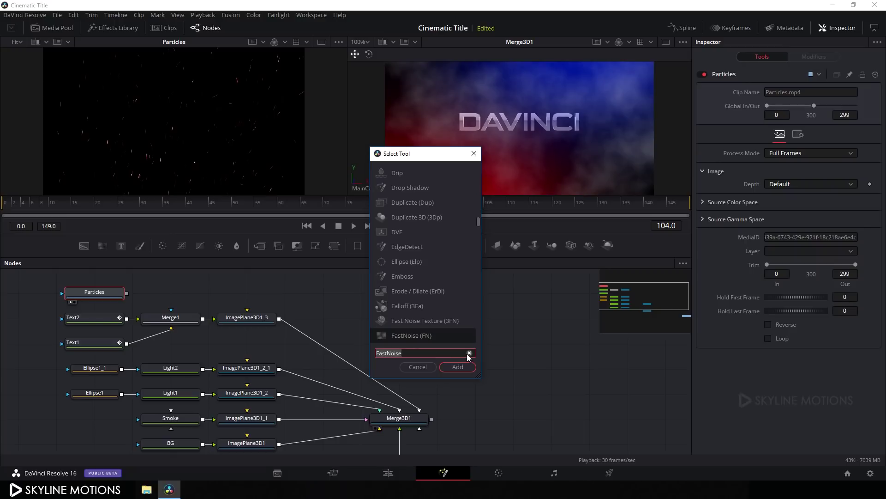
click(469, 353)
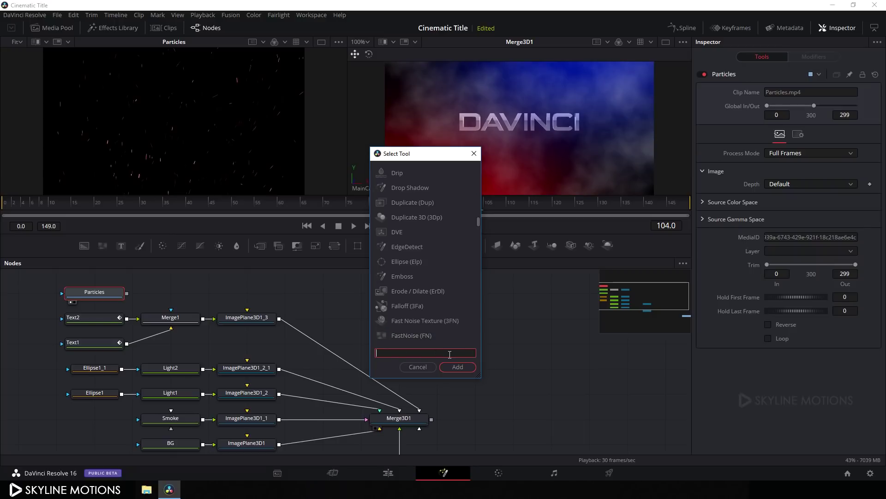
text(luma)
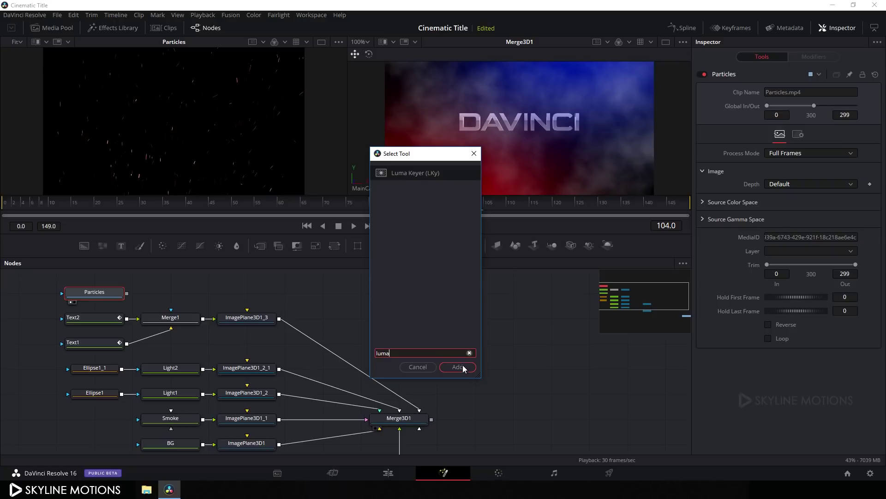
click(458, 366)
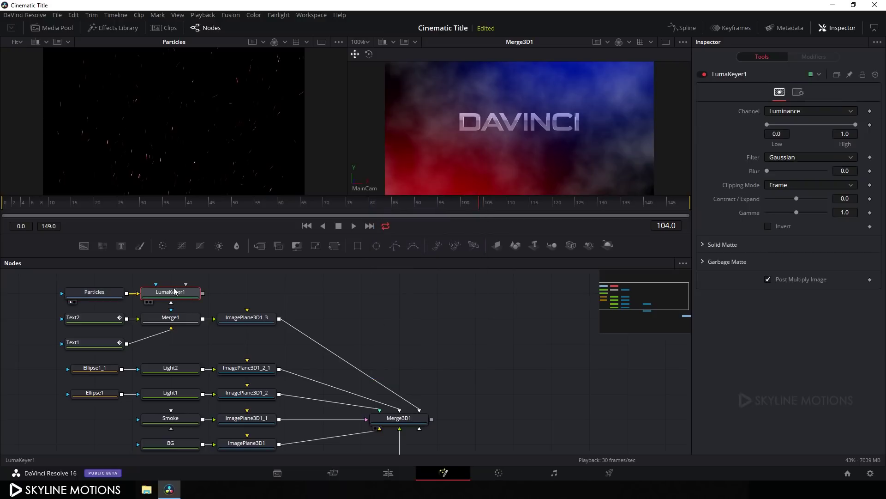
drag(175, 291, 199, 110)
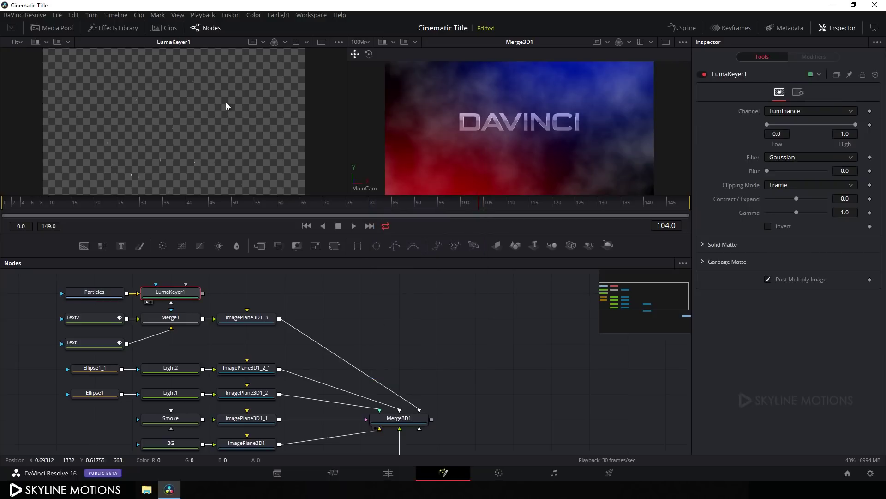
Set LumaKeyer1's Gamma to 0.000001 and Contract/Expand to 1.0 while checking the alpha channel, and return the viewer to color.
click(285, 43)
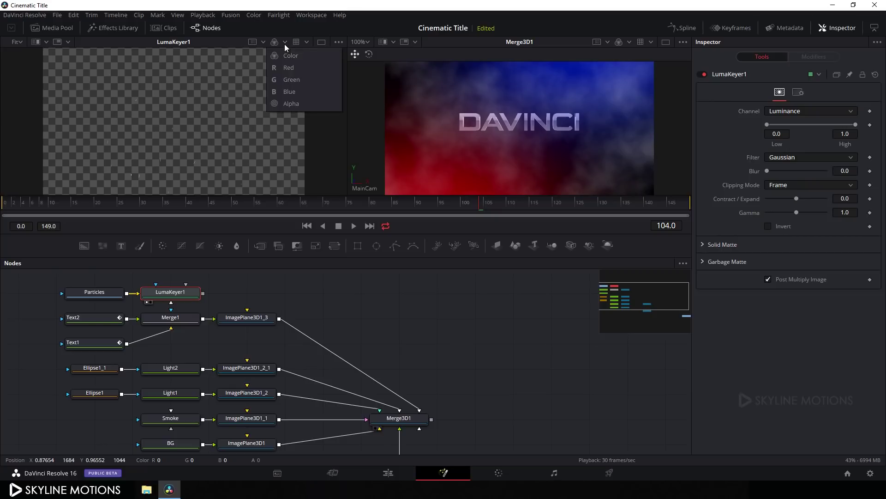
click(290, 106)
scroll(176, 134, up, 2)
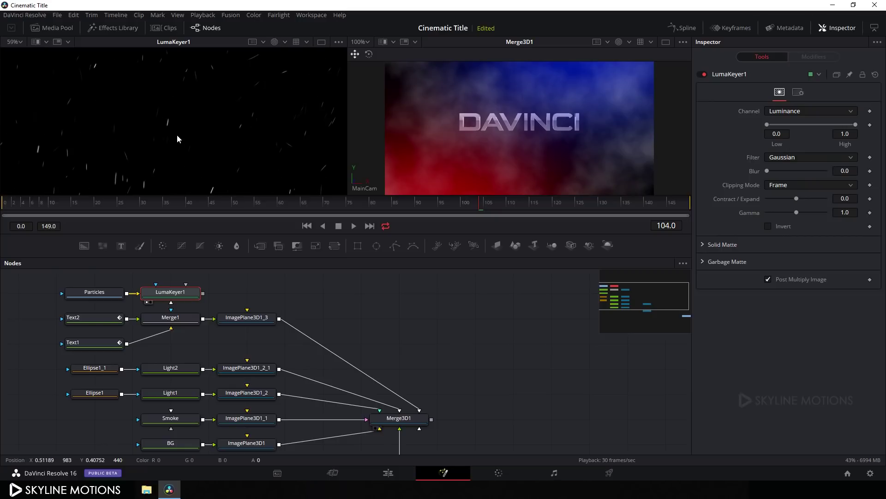
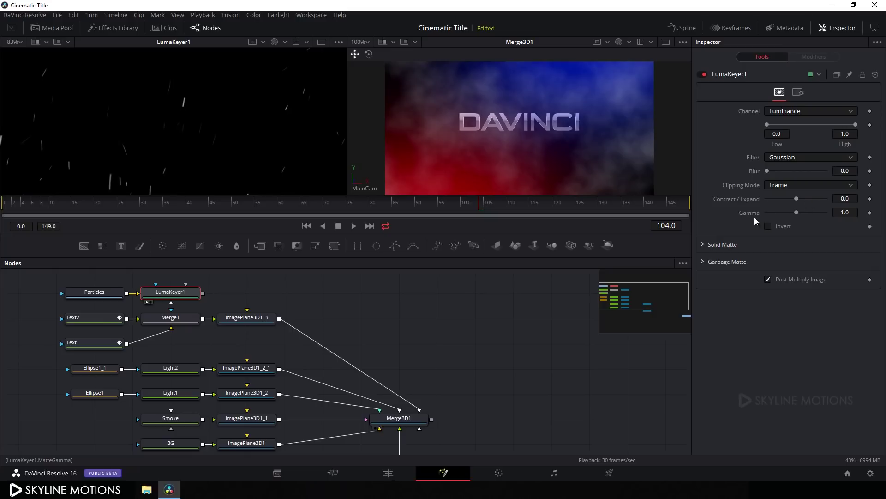
mouse_move(796, 212)
mouse_down()
mouse_move(758, 213)
mouse_move(834, 200)
mouse_up()
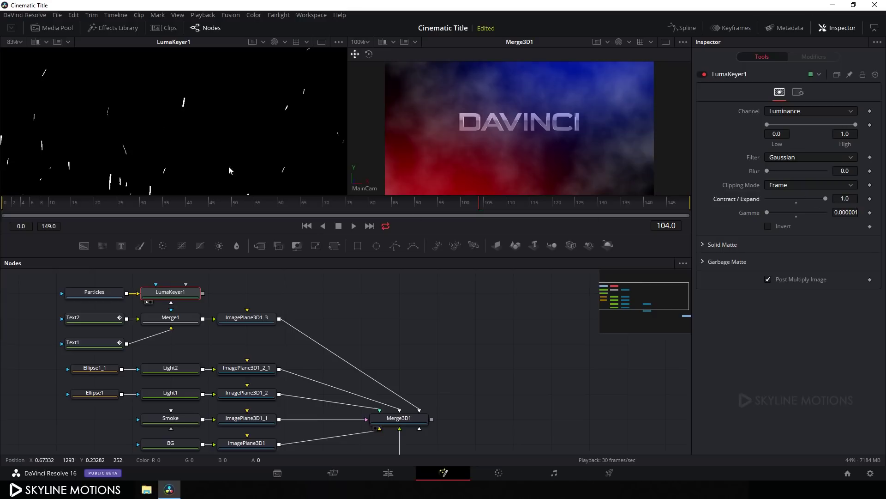
scroll(206, 147, down, 2)
drag(286, 153, 286, 137)
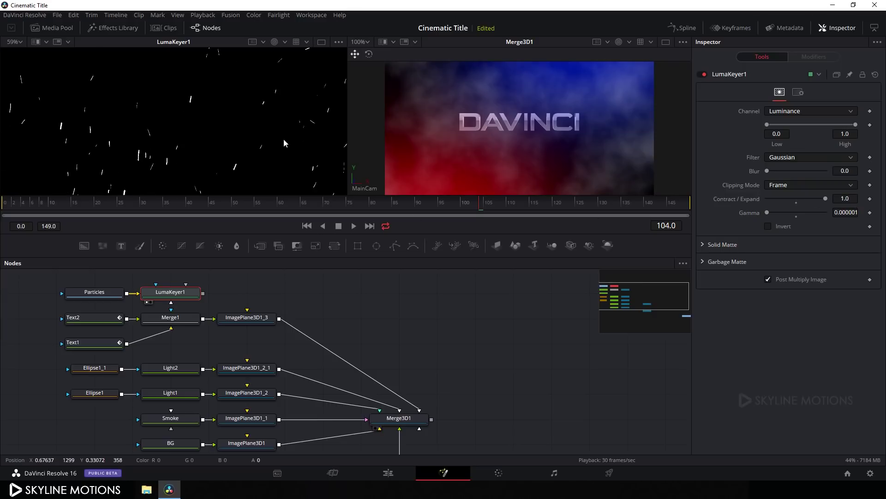
click(285, 42)
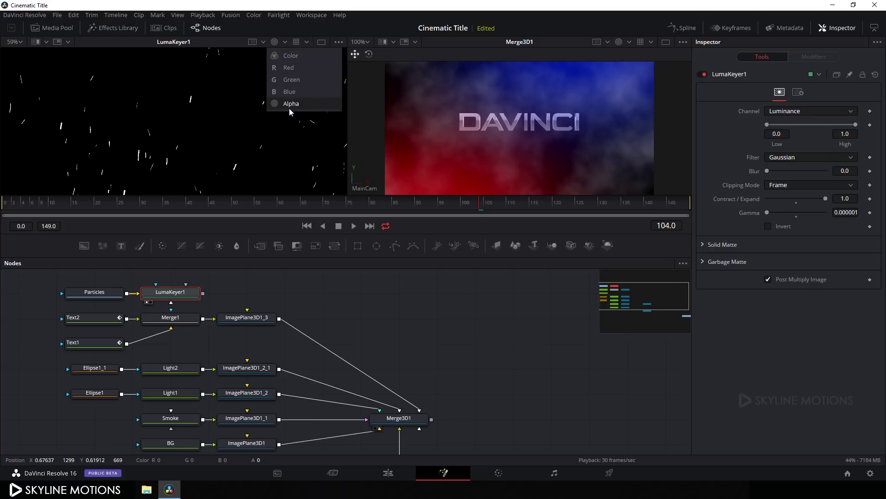
click(292, 56)
Paste a copy of the image plane above ImagePlane3D1_3 and connect LumaKeyer1's output to it.
drag(356, 286, 354, 294)
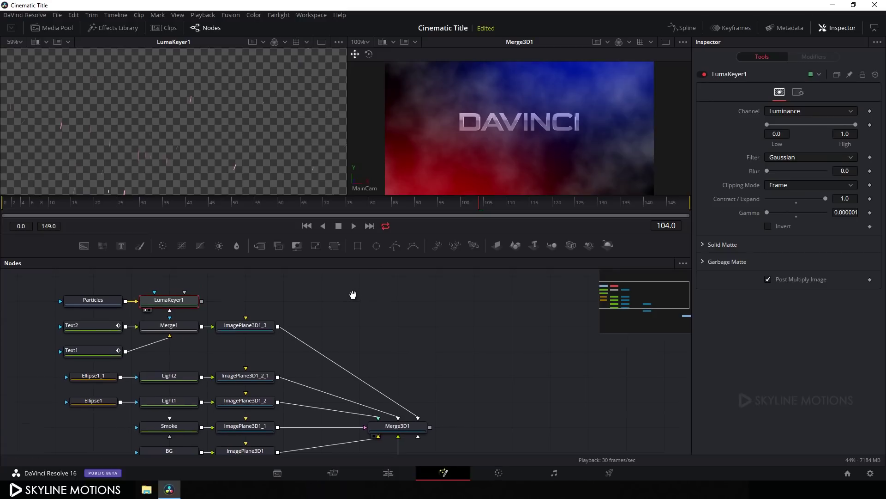
click(249, 306)
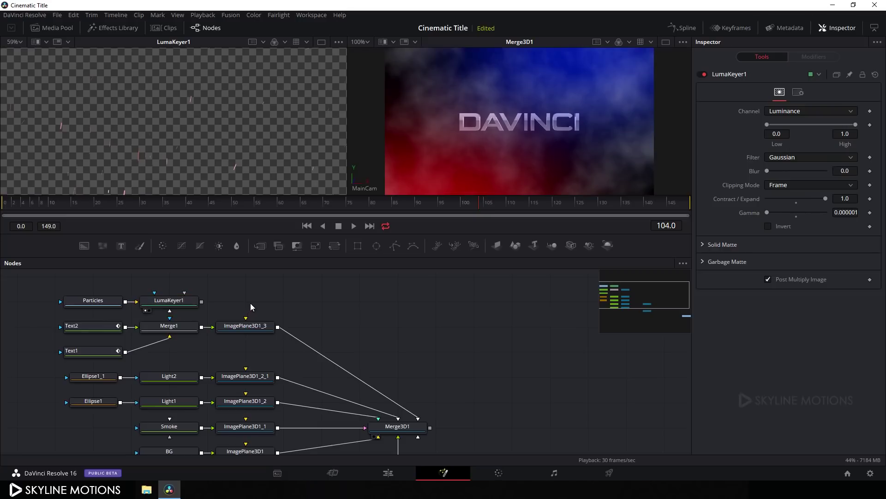
key(ctrl+v)
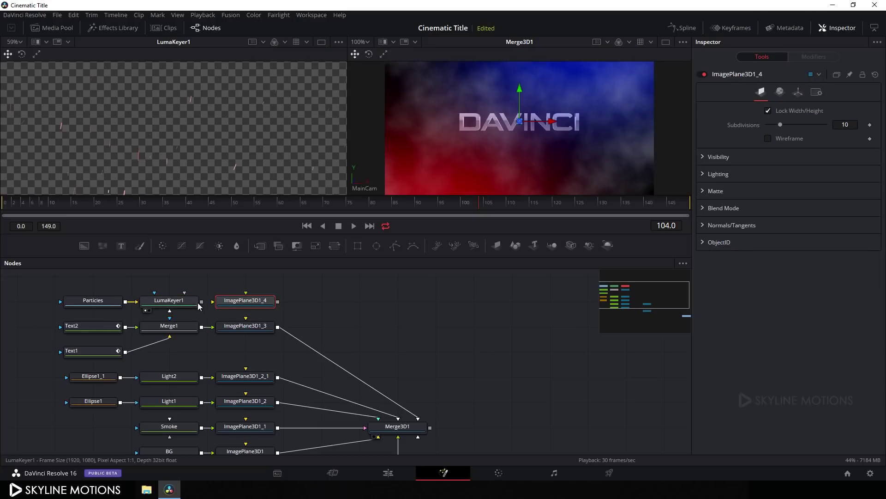
drag(202, 301, 246, 300)
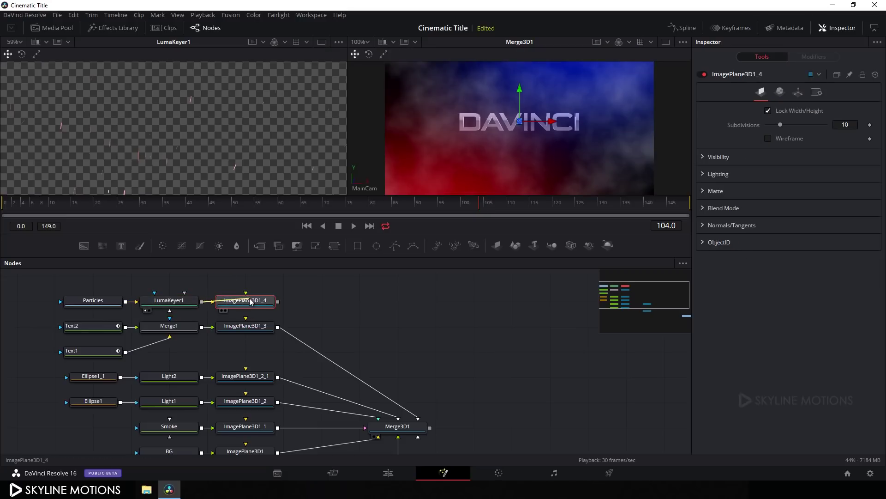
Connect the particles image plane to Merge3D1, and reposition Merge3D1 level with the Particles row and MainCam below it.
drag(376, 312, 373, 303)
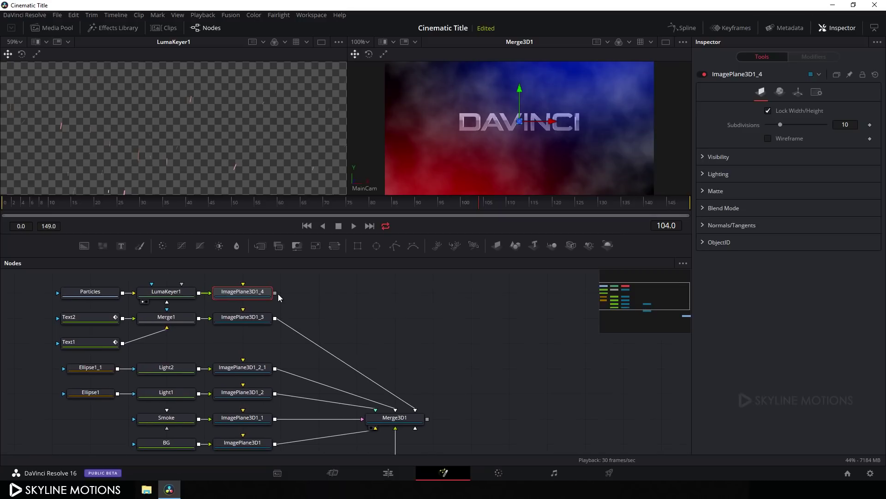
drag(275, 293, 412, 294)
scroll(425, 421, down, 2)
drag(422, 430, 512, 344)
scroll(508, 360, up, 3)
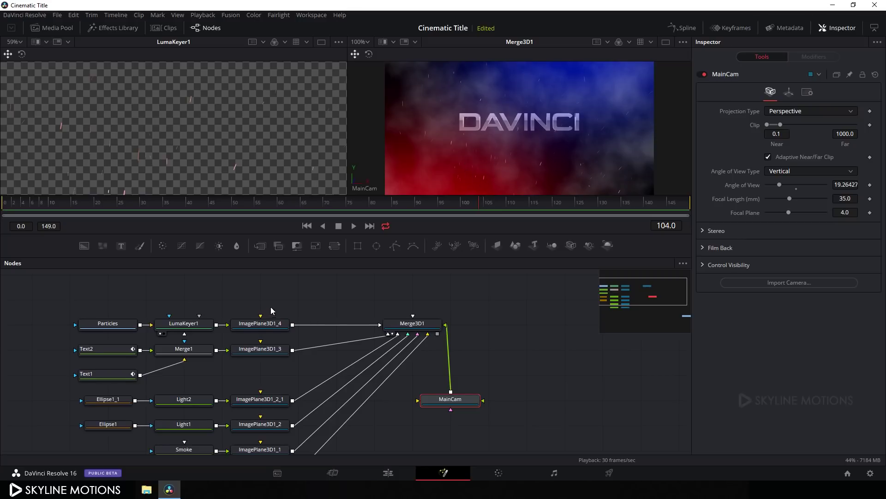
drag(272, 307, 281, 311)
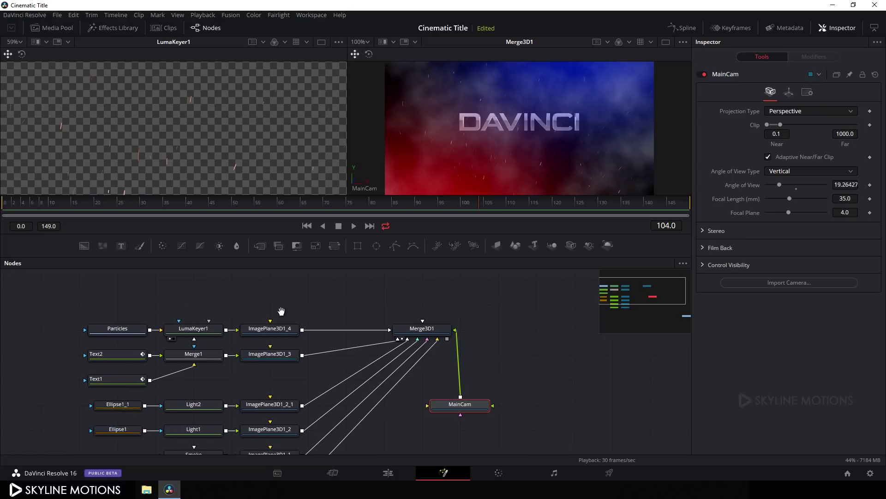
Import the Flare image from the Videos folder into the media pool.
click(259, 300)
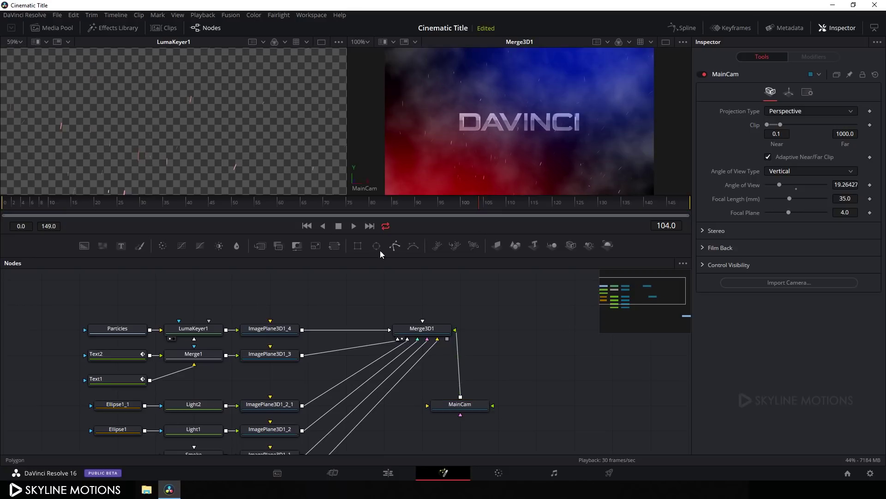
click(66, 35)
right_click(116, 148)
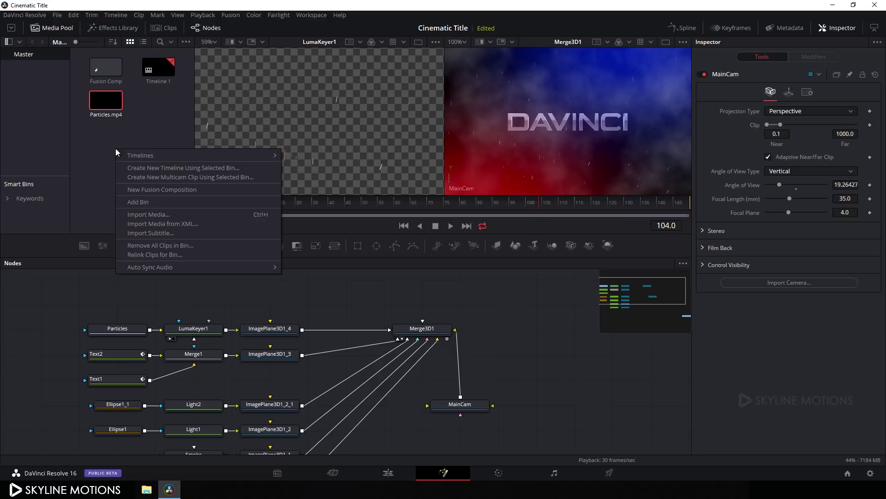
click(157, 215)
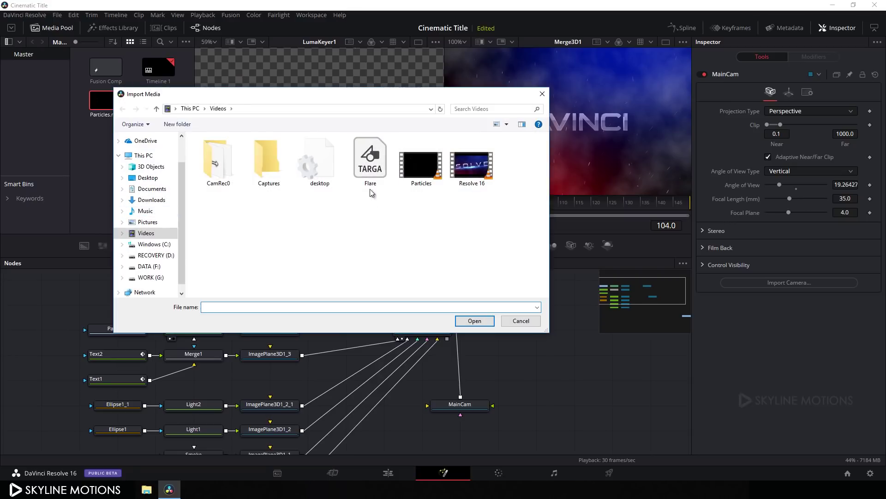
click(370, 178)
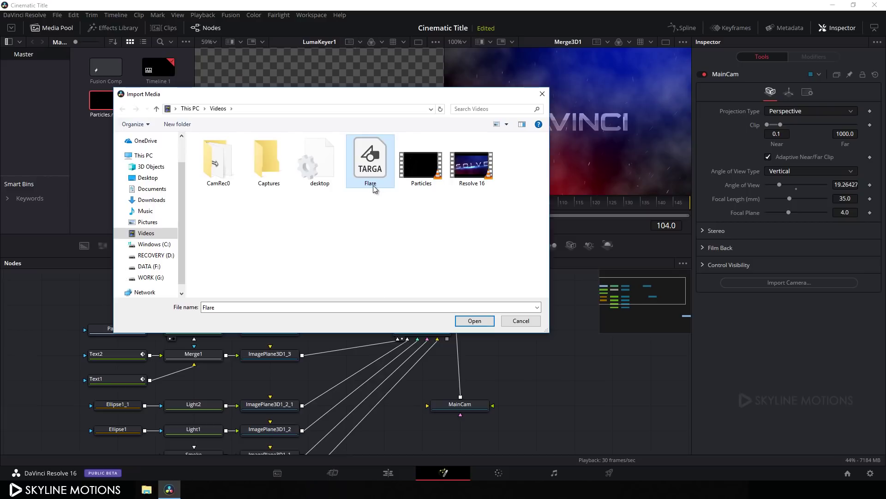
click(475, 321)
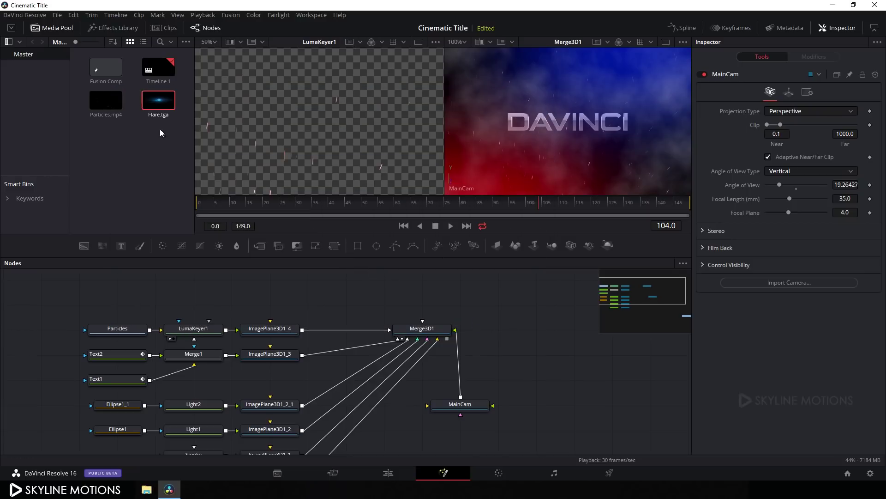
Add Flare.tga as a node above Particles and rename it Flare.
drag(161, 103, 113, 308)
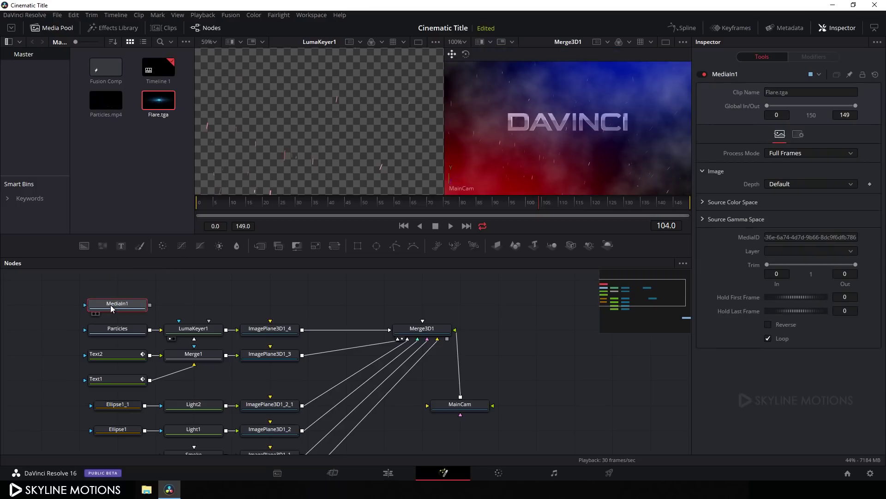
key(F2)
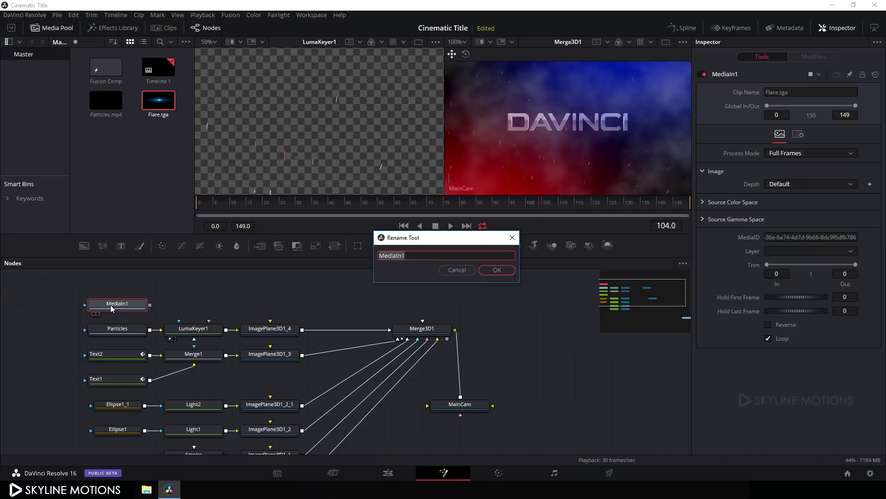
key(BackSpace)
click(494, 271)
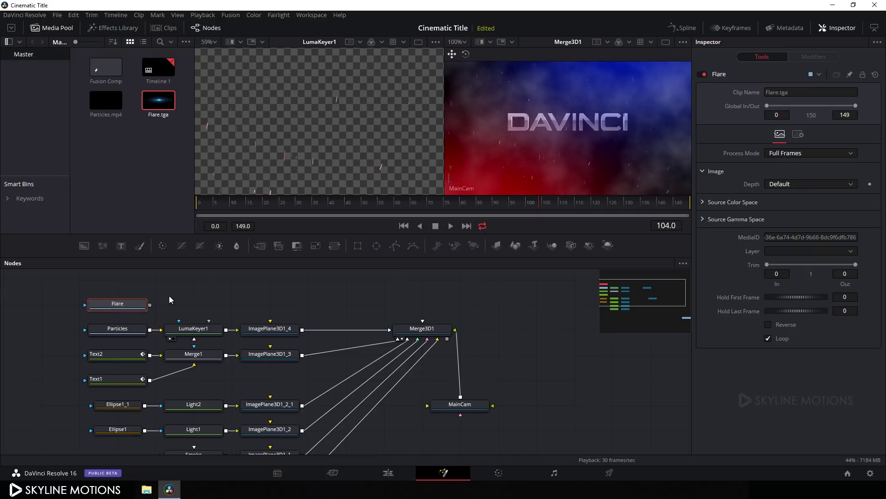
Display the Flare node in the first viewer and hide the media pool.
drag(130, 305, 289, 137)
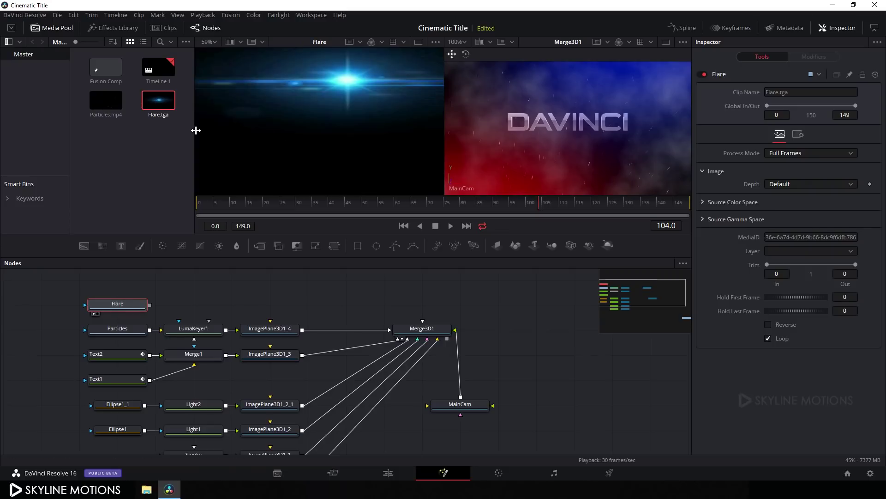
click(53, 31)
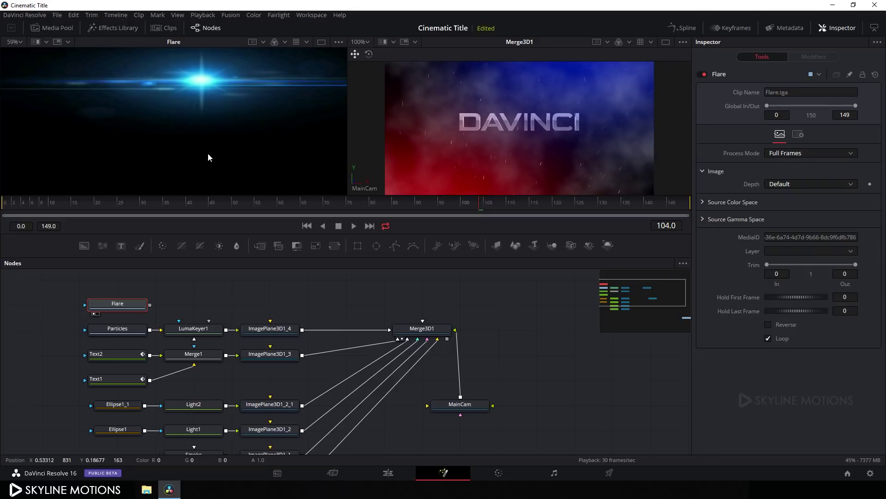
Paste another image plane beside Flare and connect Flare through it into Merge3D1.
click(273, 309)
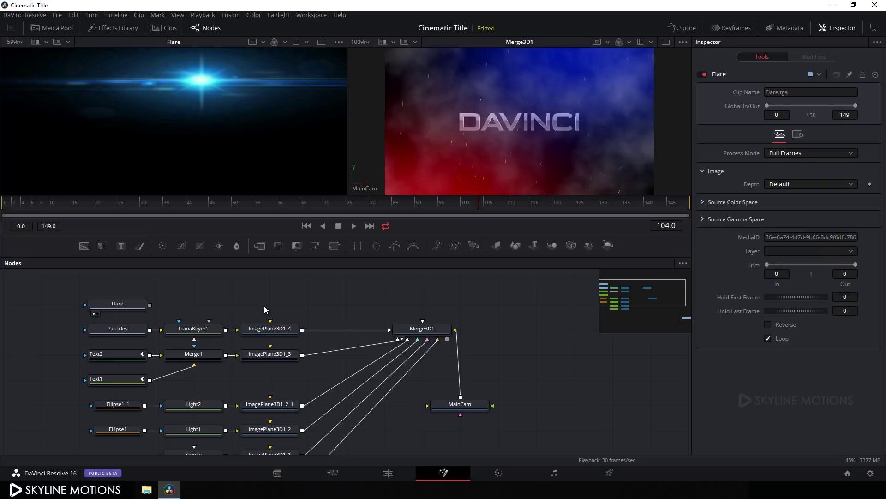
key(ctrl+v)
drag(149, 305, 259, 306)
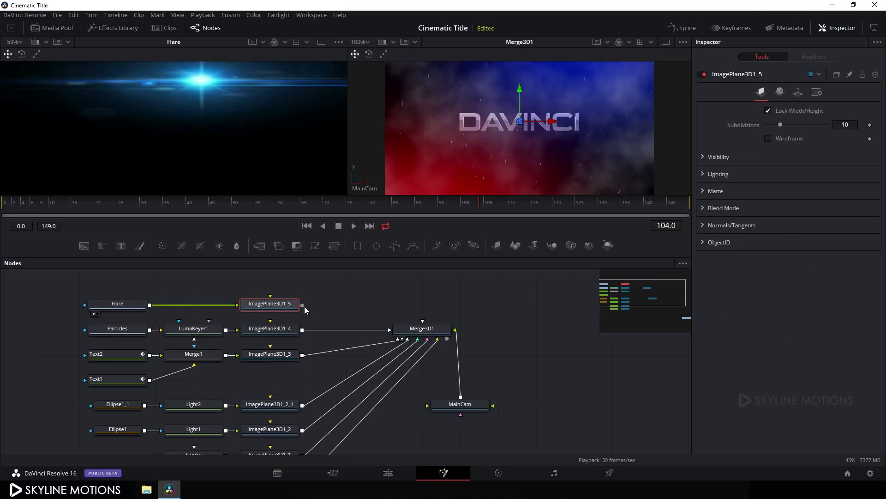
drag(303, 304, 422, 333)
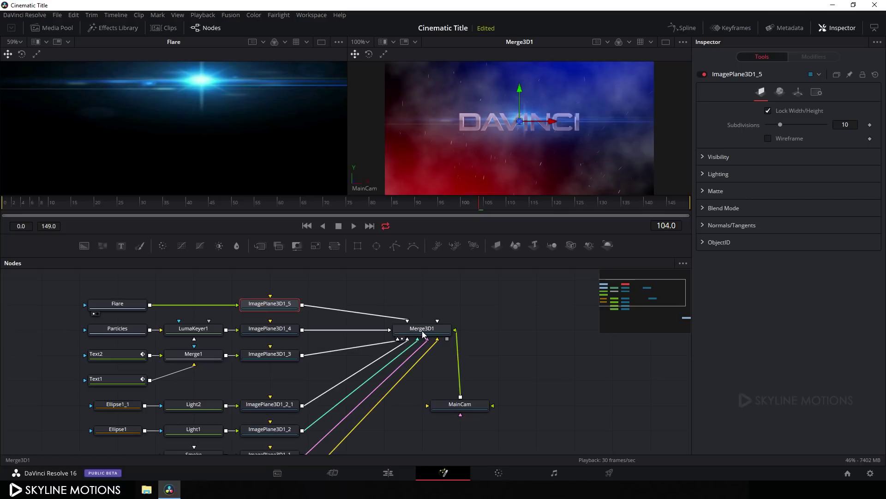
Display Merge3D1 in the first viewer and turn on that viewer's 3D grid.
key(1)
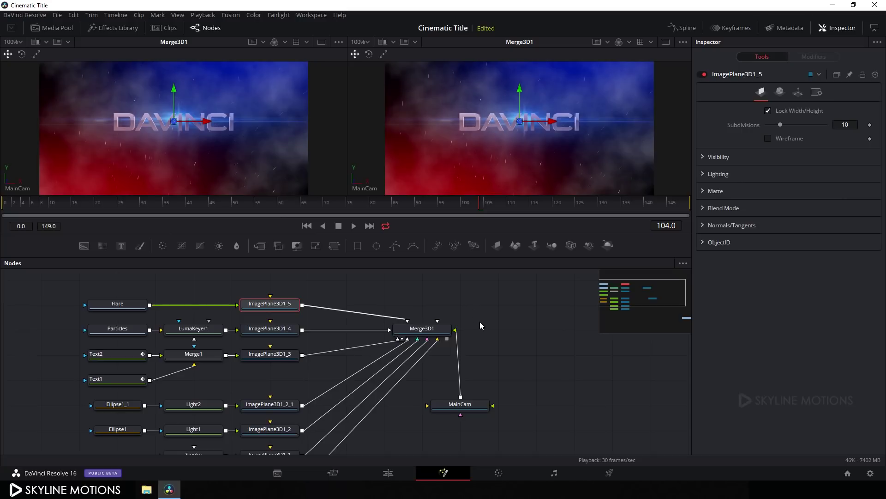
drag(487, 309, 478, 310)
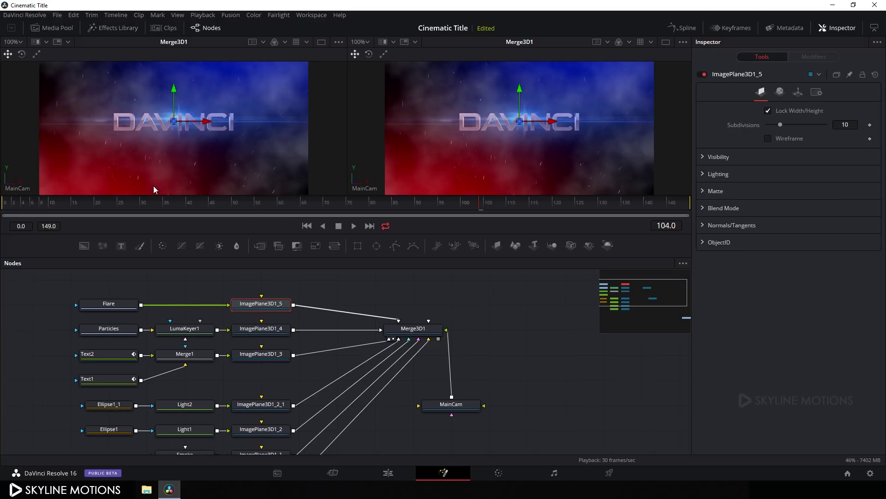
right_click(200, 104)
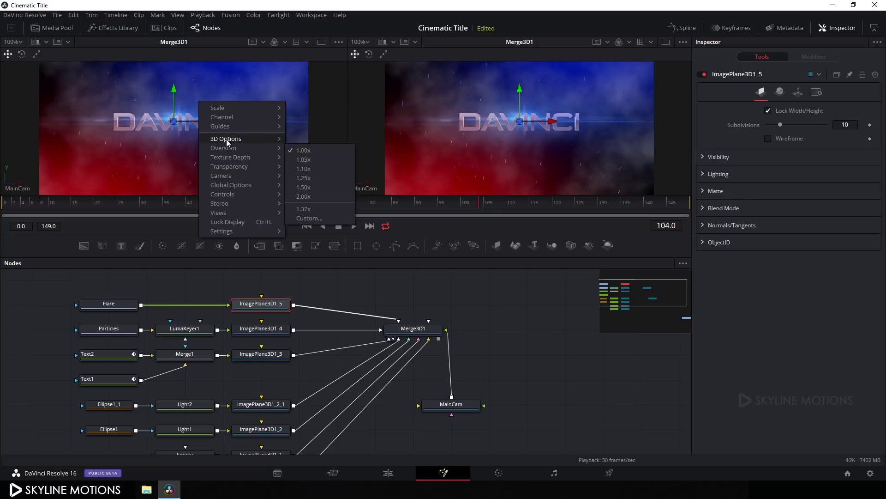
mouse_move(221, 138)
click(290, 210)
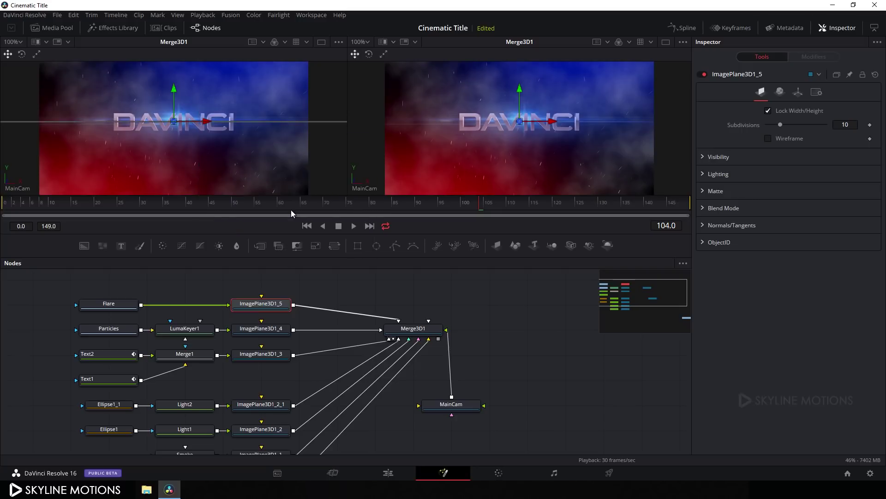
Switch the first viewer's camera from MainCam to Perspective and view the image planes from the side.
right_click(234, 105)
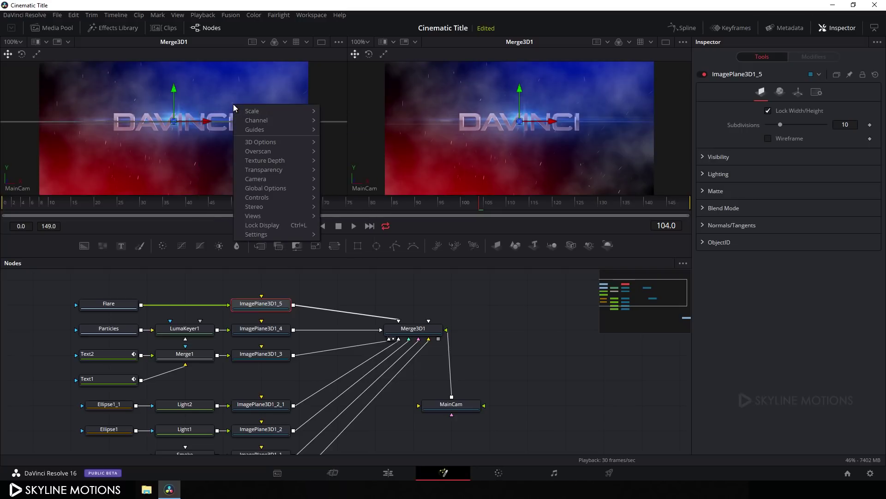
mouse_move(302, 178)
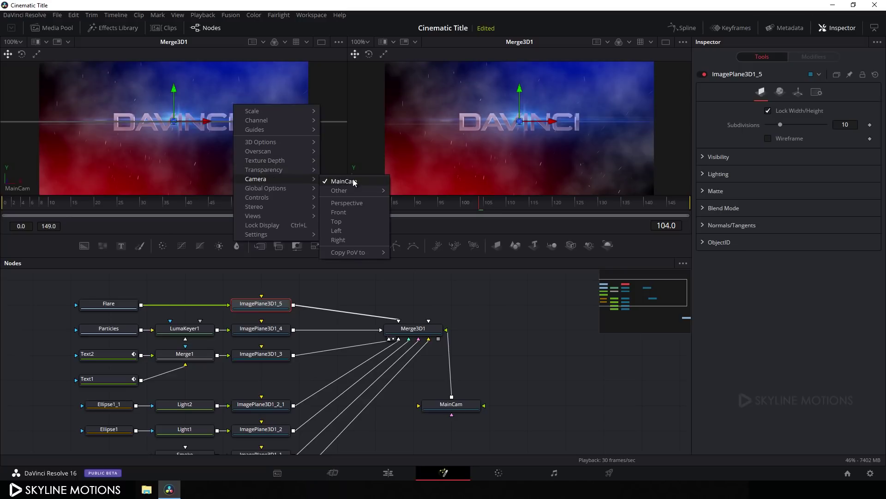
click(344, 206)
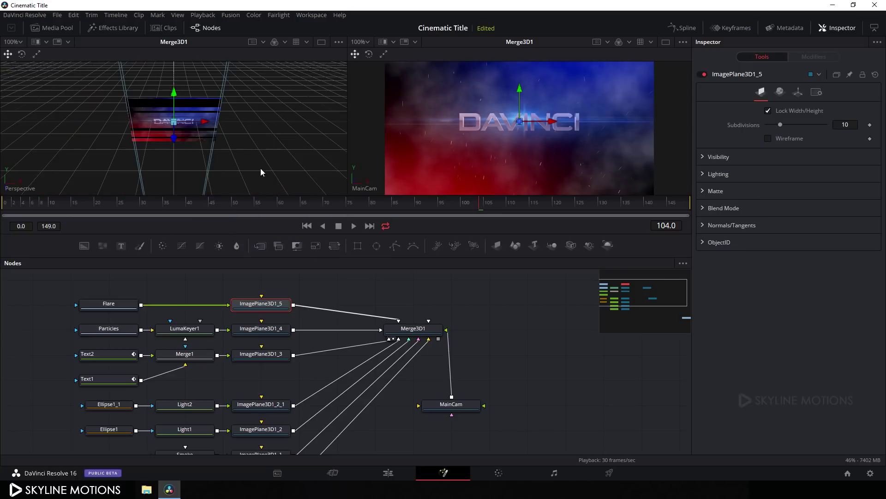
drag(186, 145, 275, 126)
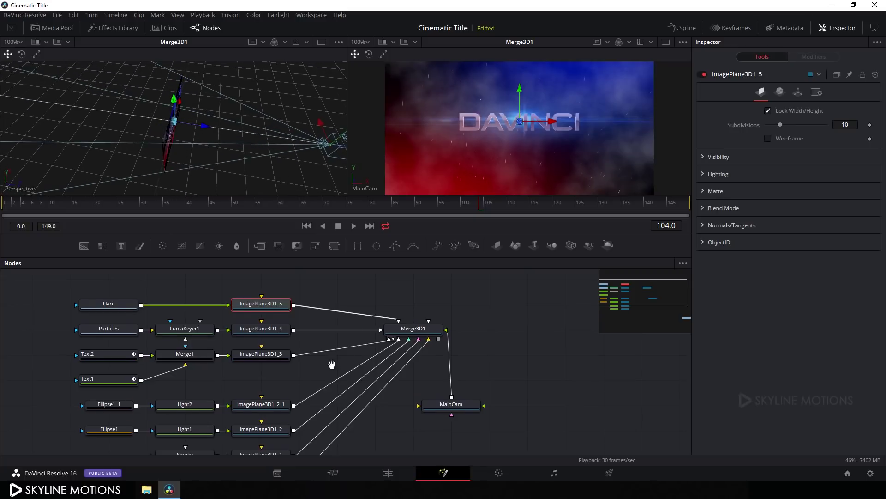
Move the BG image plane back along Z to about -1.85 and set its scale to about 2.2151.
drag(332, 365, 325, 334)
drag(353, 257, 353, 237)
drag(340, 290, 337, 299)
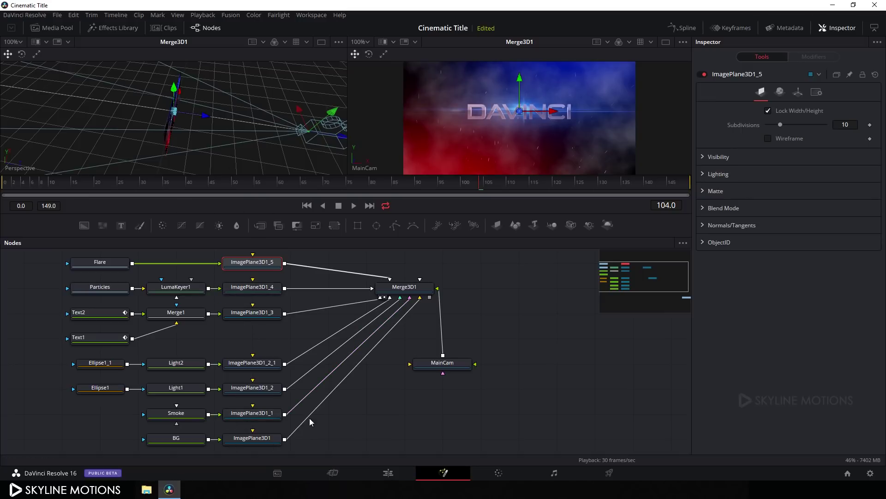
scroll(253, 443, down, 1)
click(252, 439)
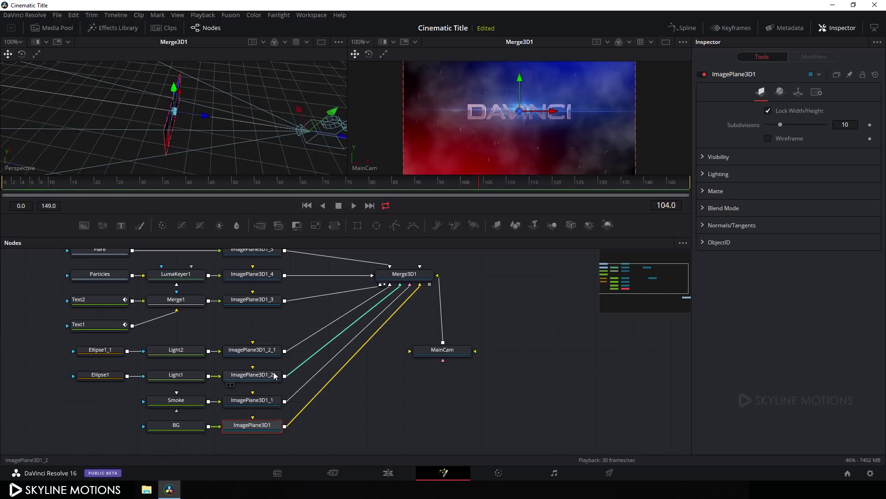
drag(206, 116, 81, 108)
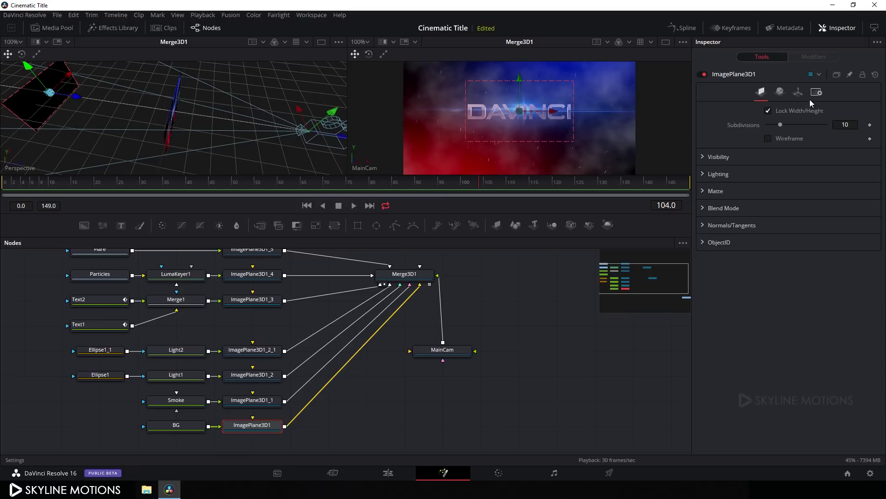
click(798, 92)
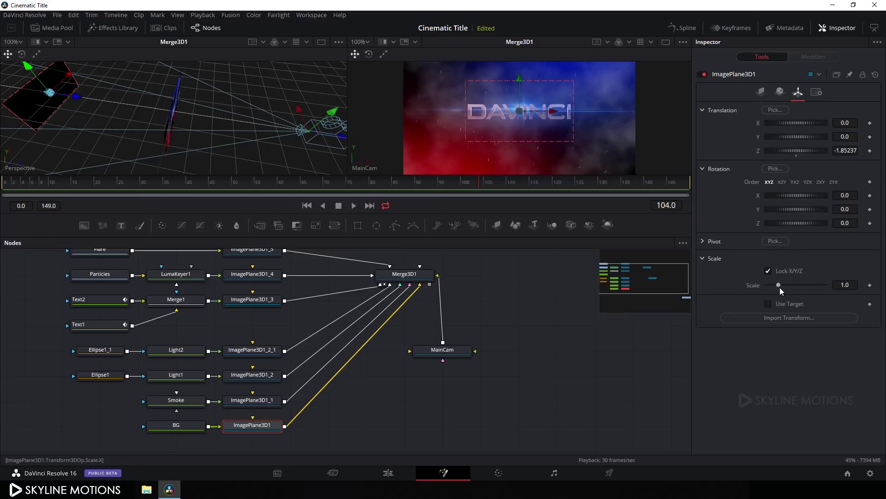
drag(779, 285, 853, 298)
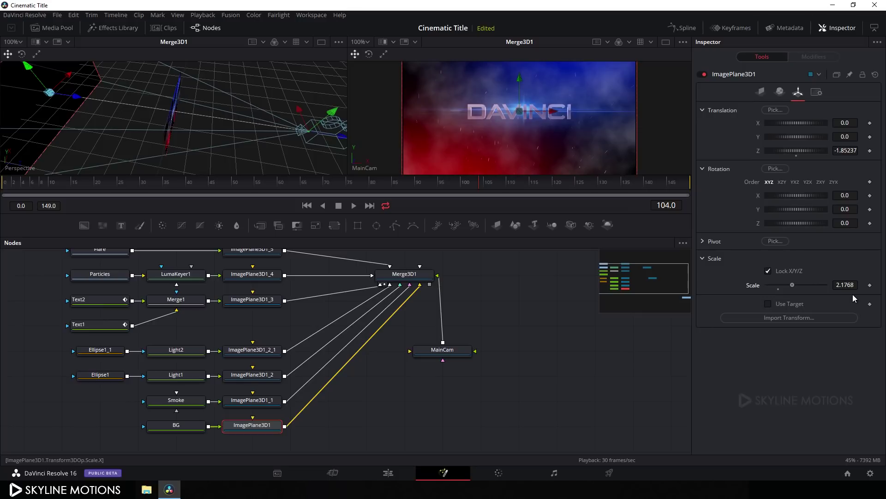
drag(531, 214, 490, 270)
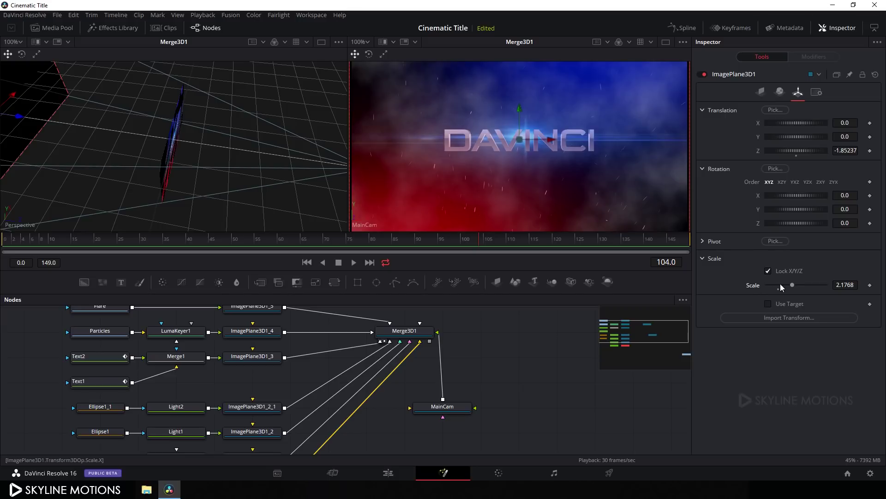
drag(793, 284, 797, 287)
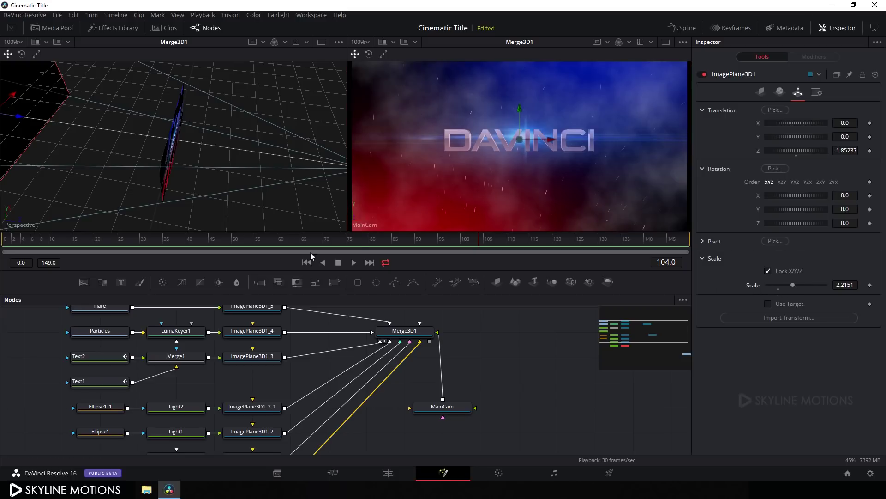
Move the Smoke image plane back to Z about -1.39, in front of the background, and scale it to about 1.9196.
scroll(241, 182, down, 5)
drag(262, 192, 240, 196)
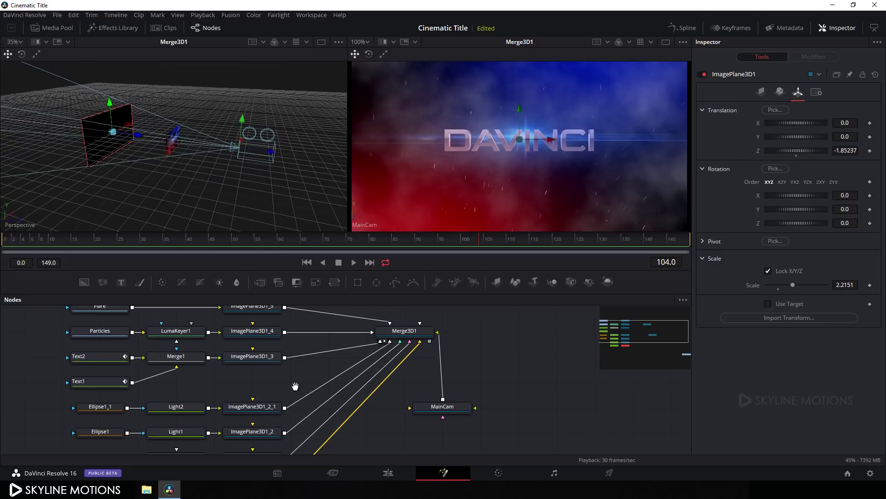
drag(295, 386, 297, 314)
click(256, 390)
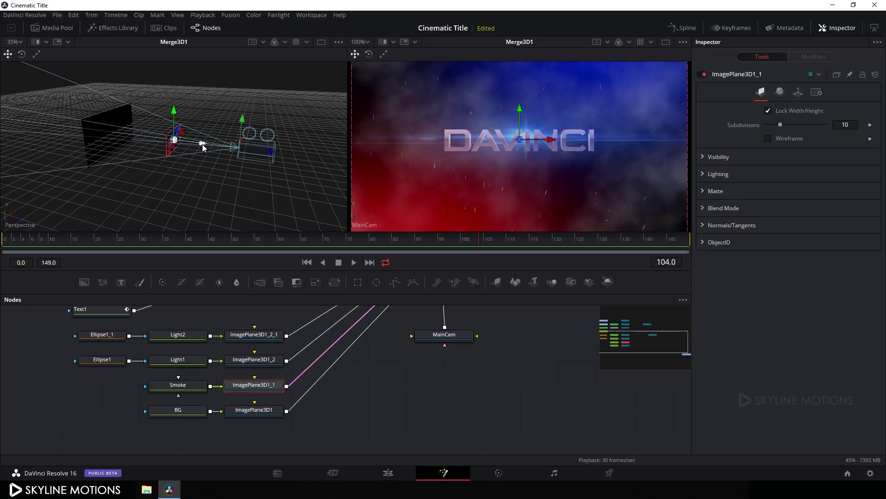
drag(202, 144, 155, 143)
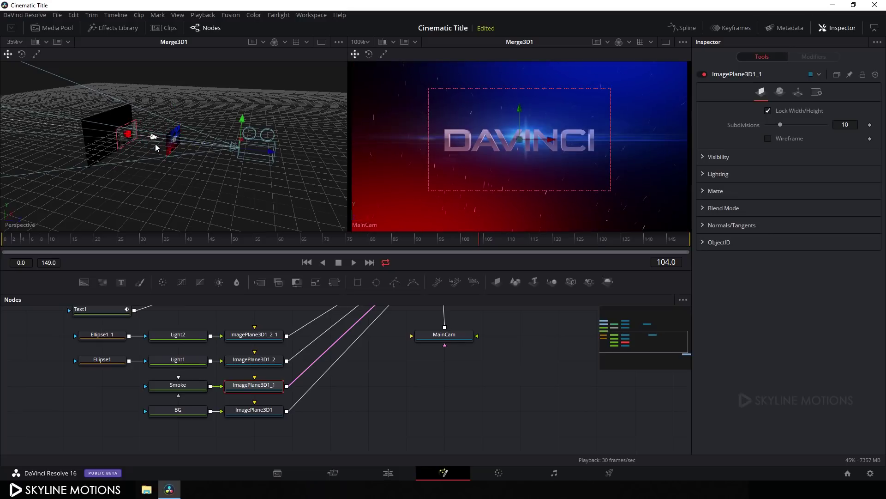
drag(182, 173, 148, 143)
drag(171, 163, 283, 165)
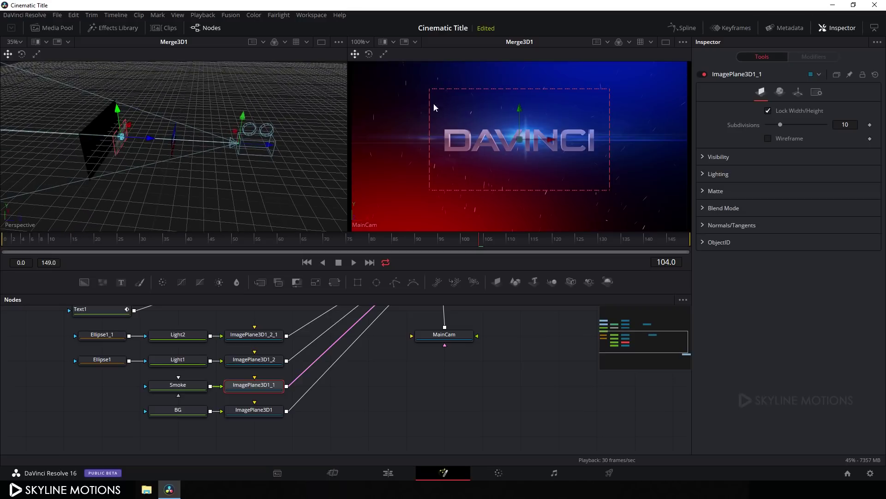
click(798, 92)
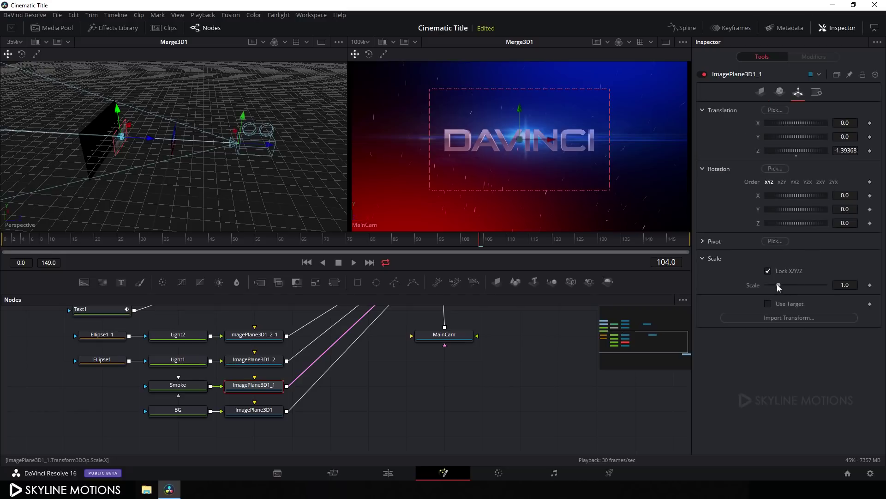
drag(777, 285, 885, 291)
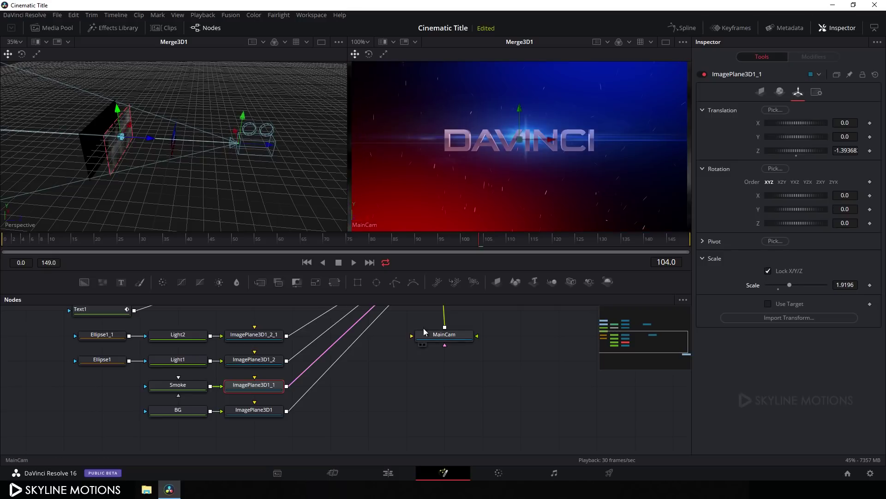
Move the Light1 image plane back to Z about -0.885 and scale it to about 1.5929.
drag(391, 366, 396, 380)
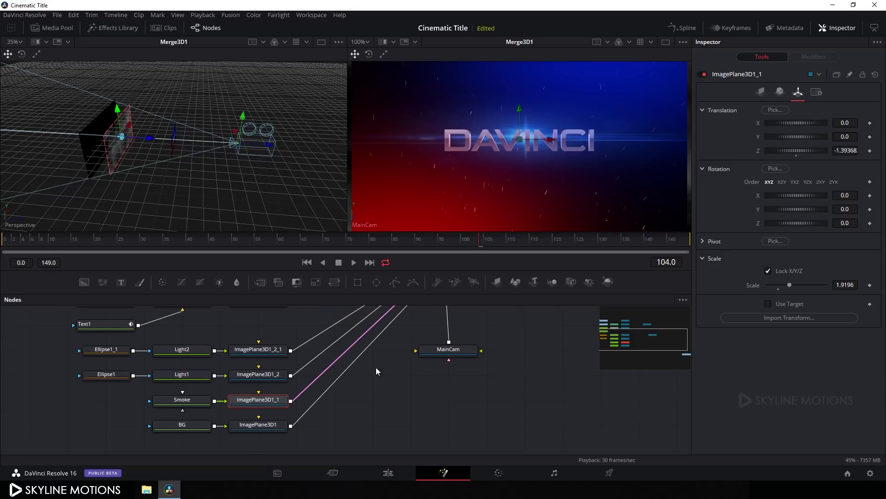
click(269, 378)
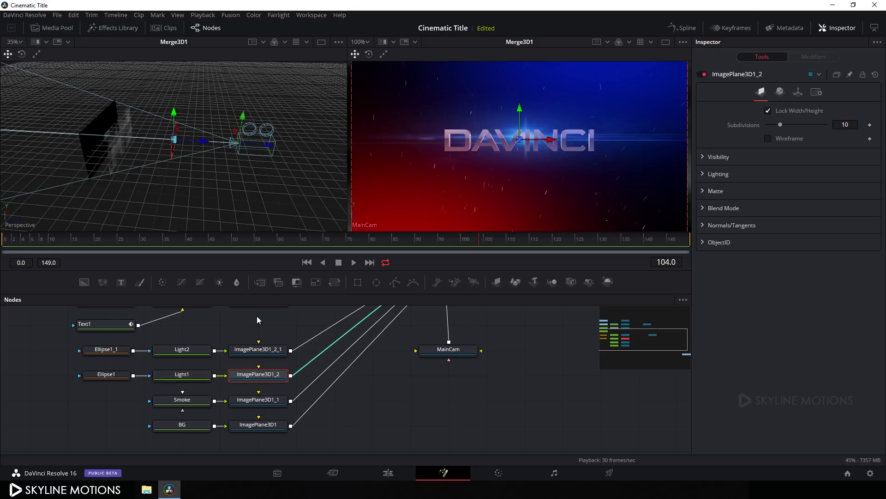
drag(198, 145, 172, 144)
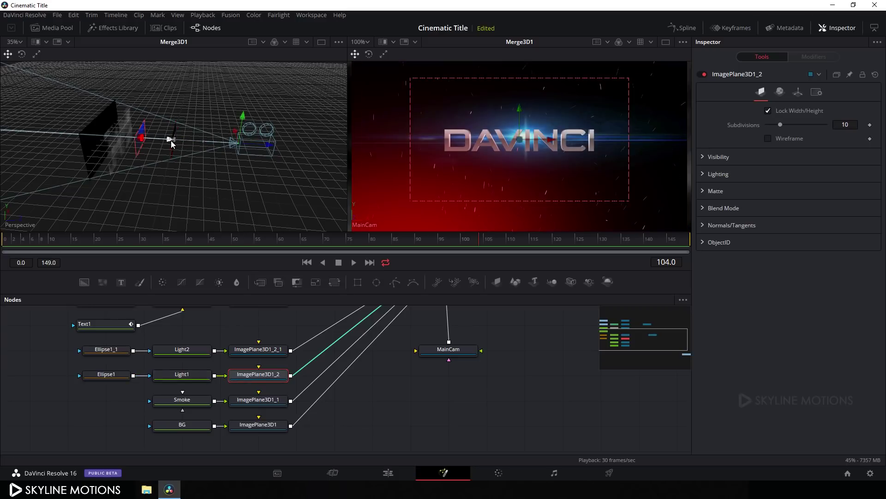
scroll(149, 168, up, 2)
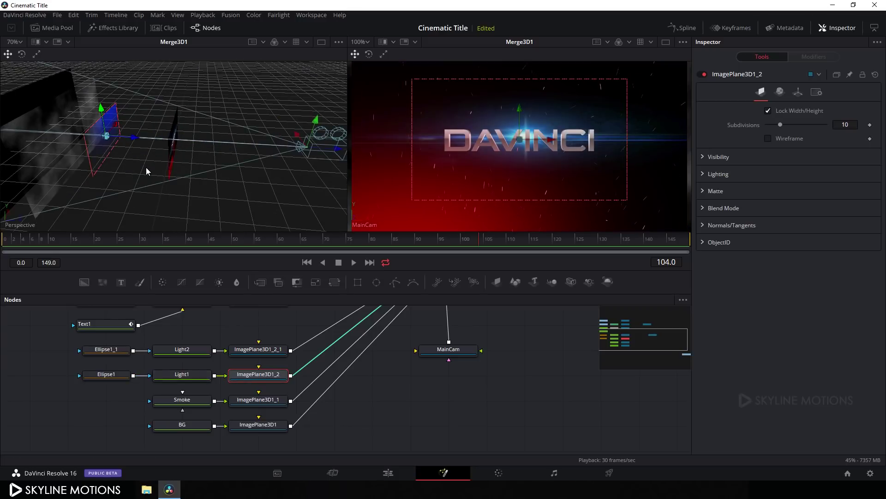
drag(135, 137, 137, 137)
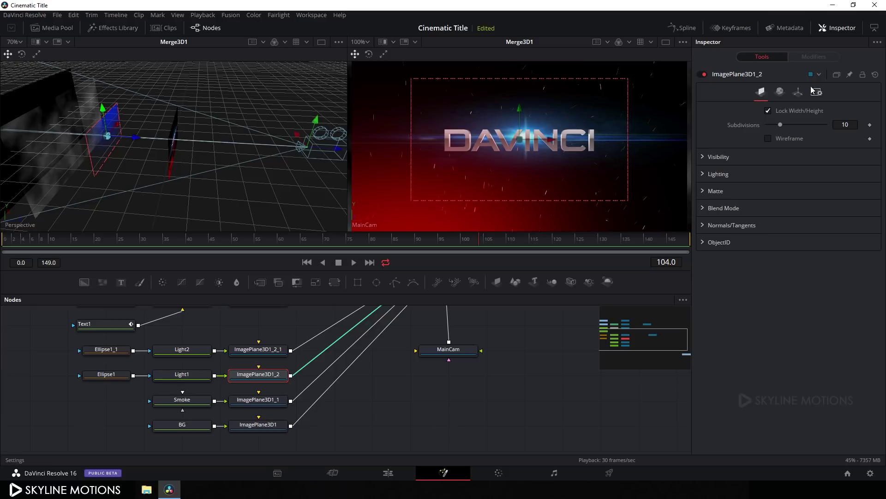
click(799, 94)
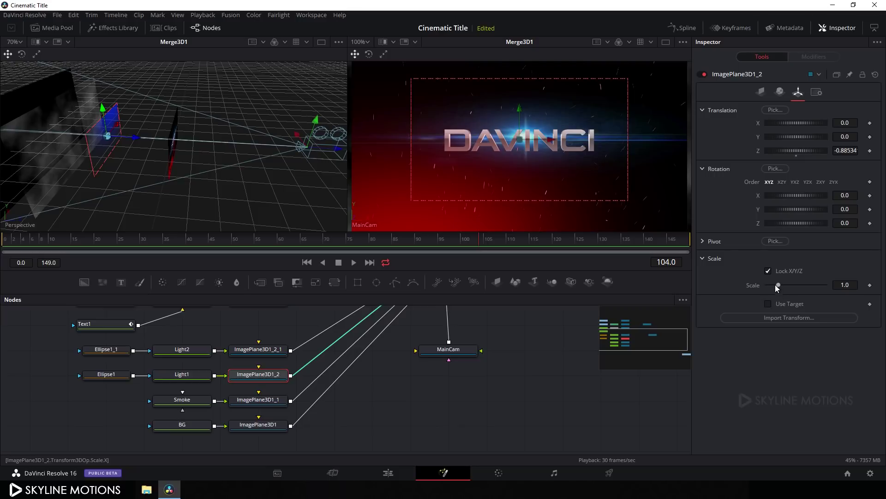
drag(779, 284, 849, 291)
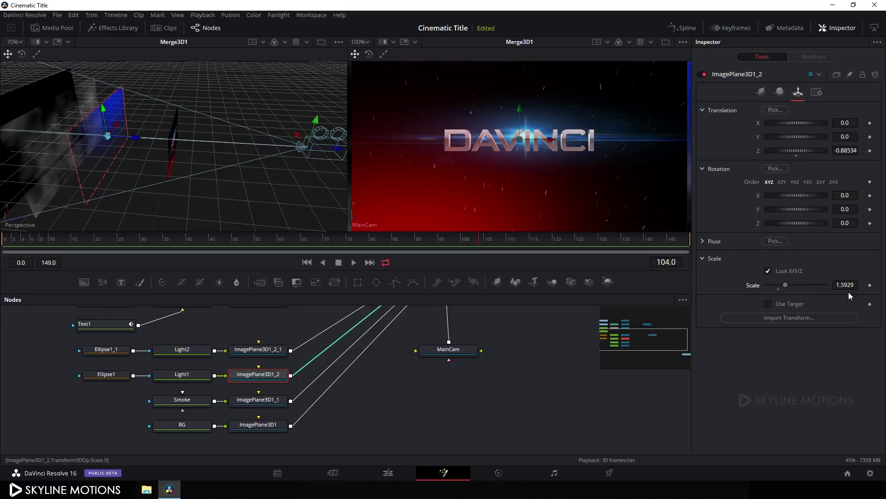
Move the Light2 image plane back to Z about -0.629 and scale it to about 1.4551.
click(266, 355)
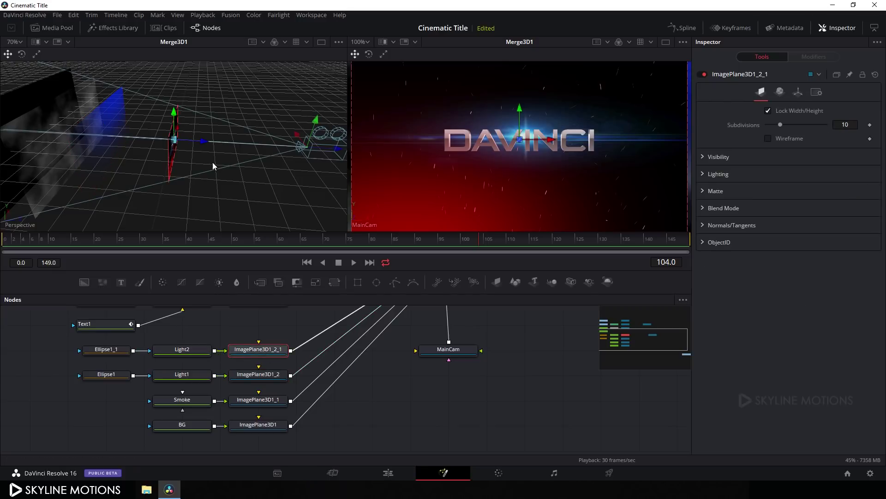
drag(203, 141, 157, 140)
drag(196, 194, 187, 170)
click(799, 92)
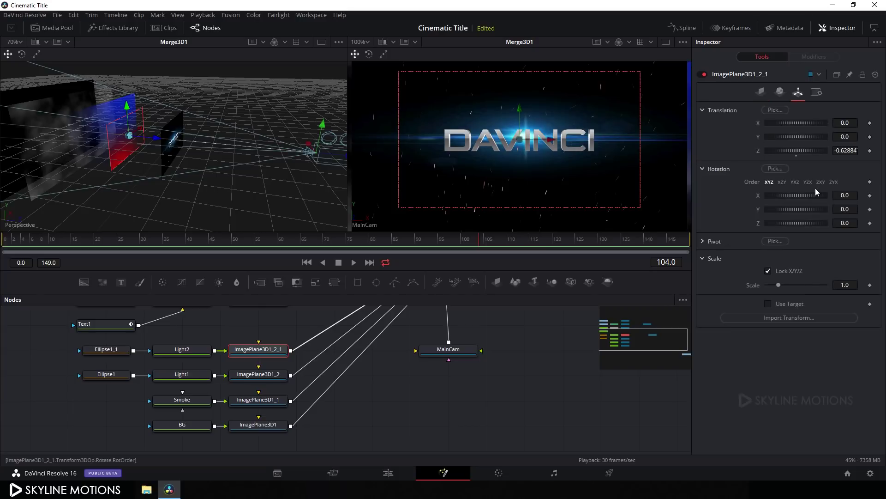
drag(778, 284, 832, 286)
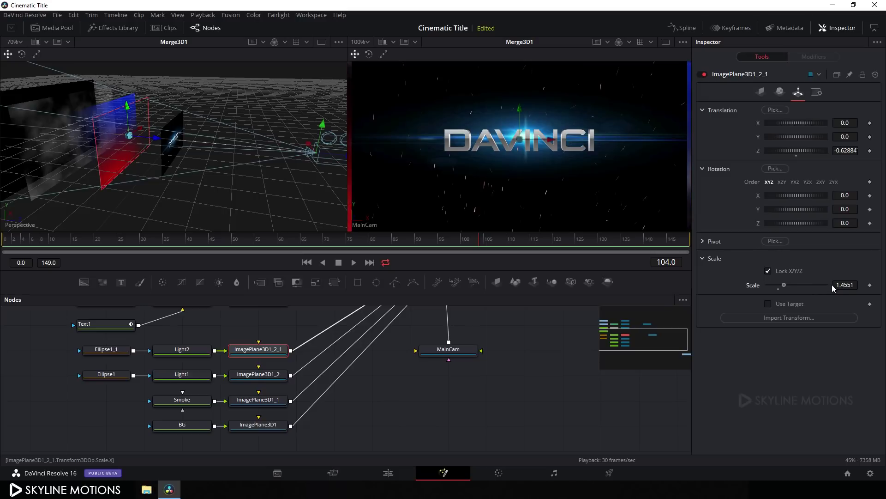
Move the text image plane, ImagePlane3D1_3, slightly back to Z about -0.05 and scale it to about 1.0654.
scroll(354, 346, up, 3)
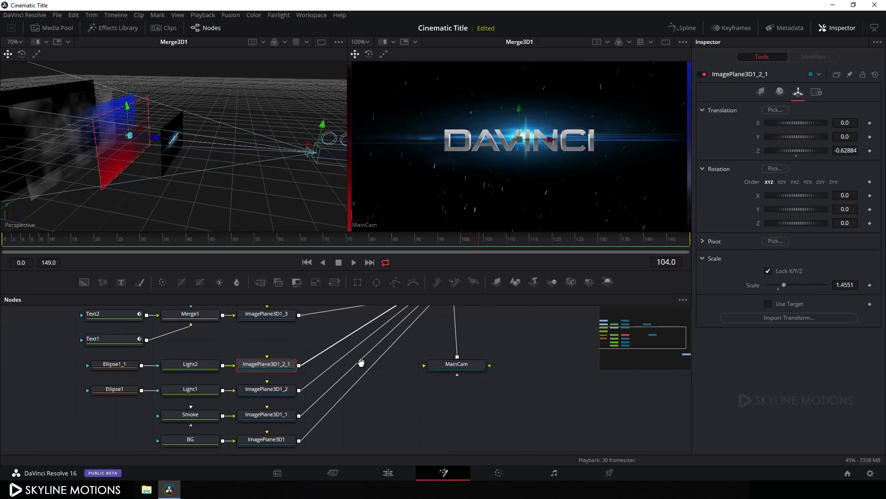
click(276, 343)
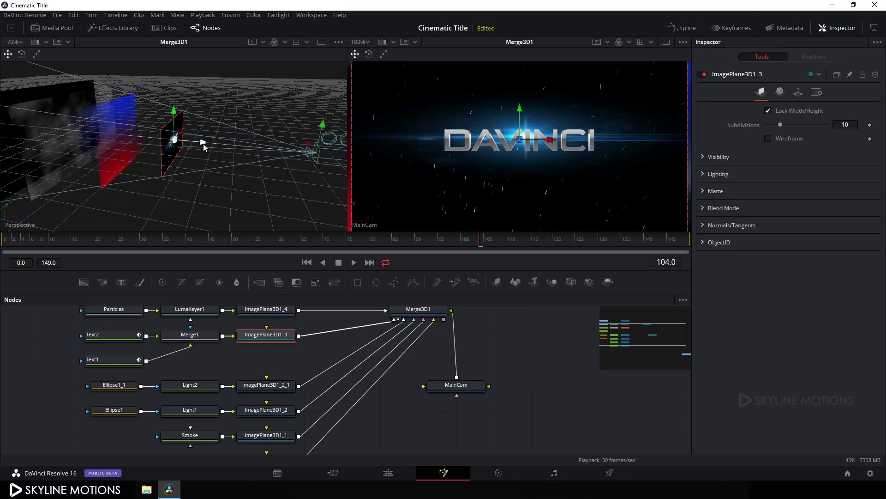
drag(204, 146, 179, 146)
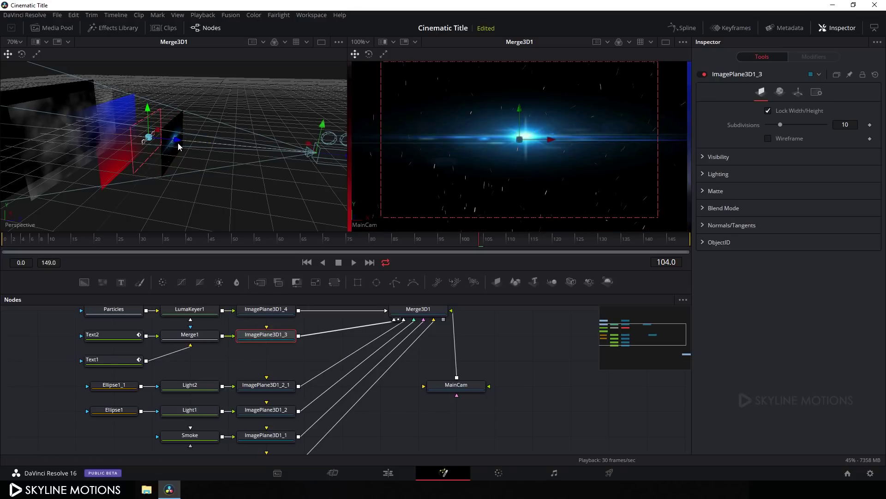
drag(200, 184, 200, 145)
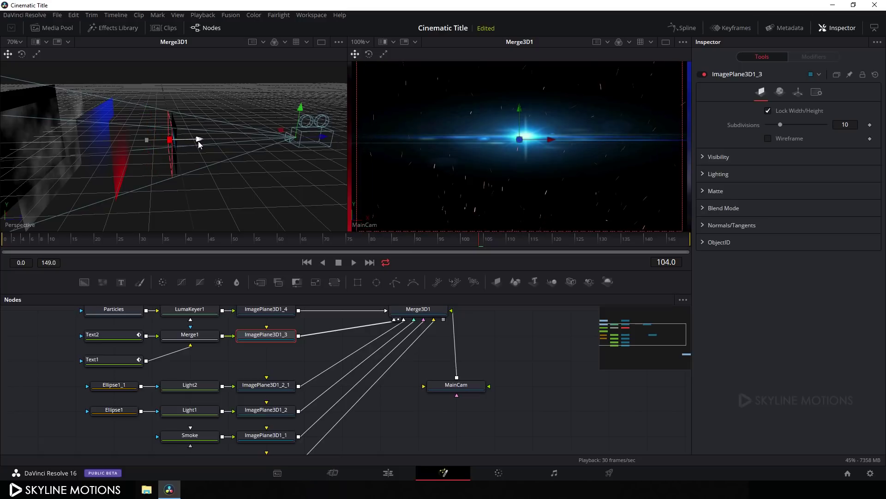
scroll(305, 344, up, 2)
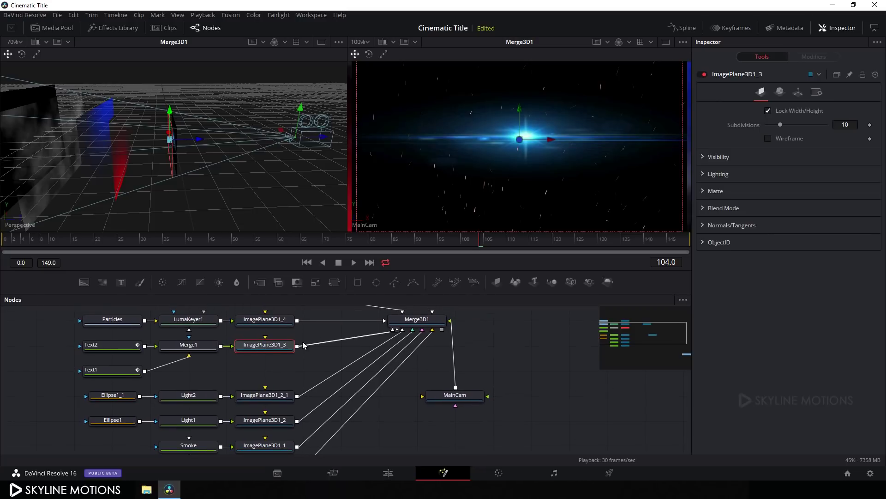
click(800, 94)
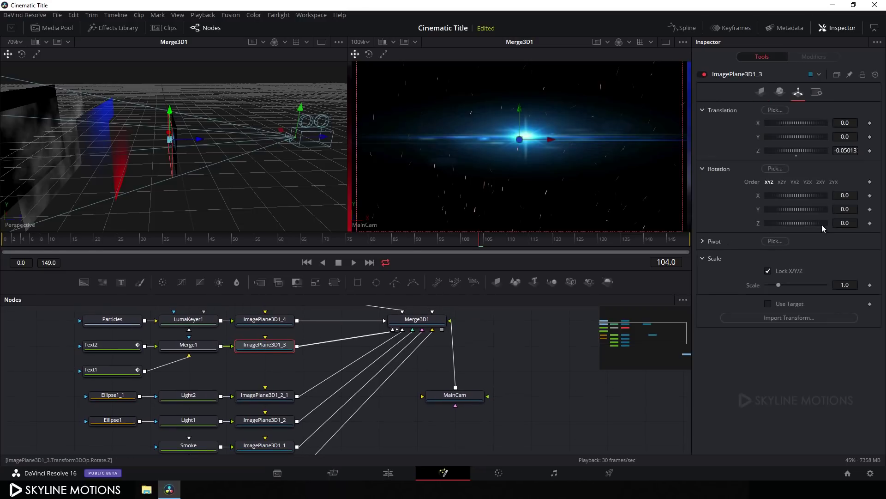
drag(780, 287, 787, 288)
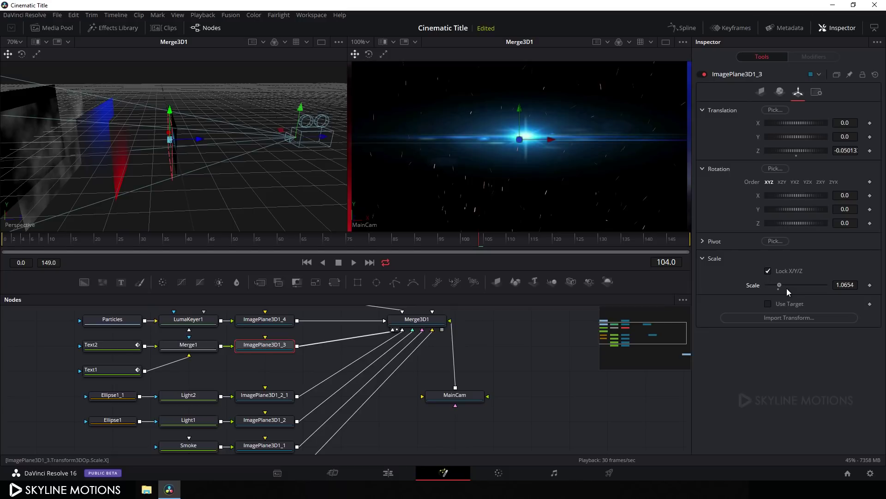
Move the particles image plane, ImagePlane3D1_4, back to Z about -0.306 and scale it to about 1.2386.
scroll(274, 333, up, 1)
click(273, 333)
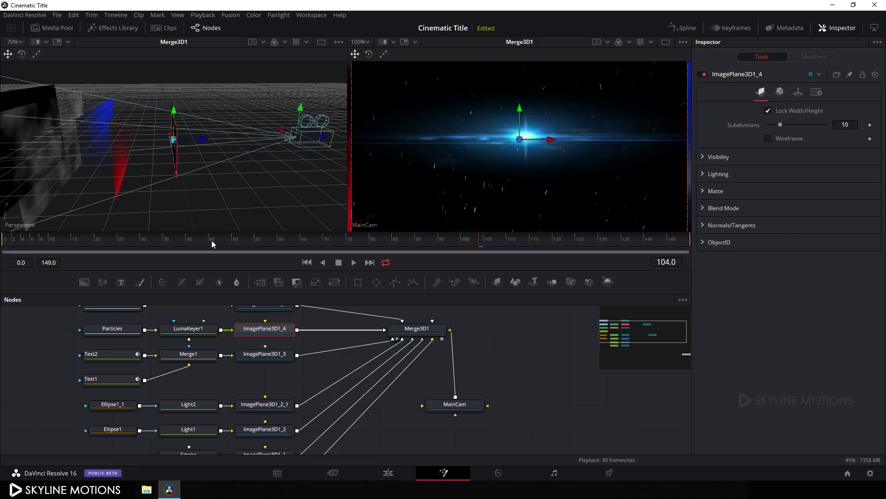
drag(205, 139, 179, 142)
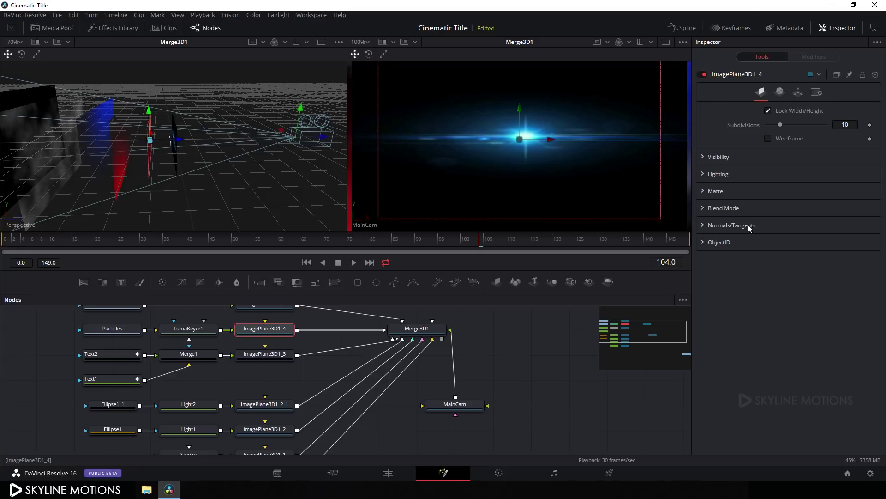
click(798, 92)
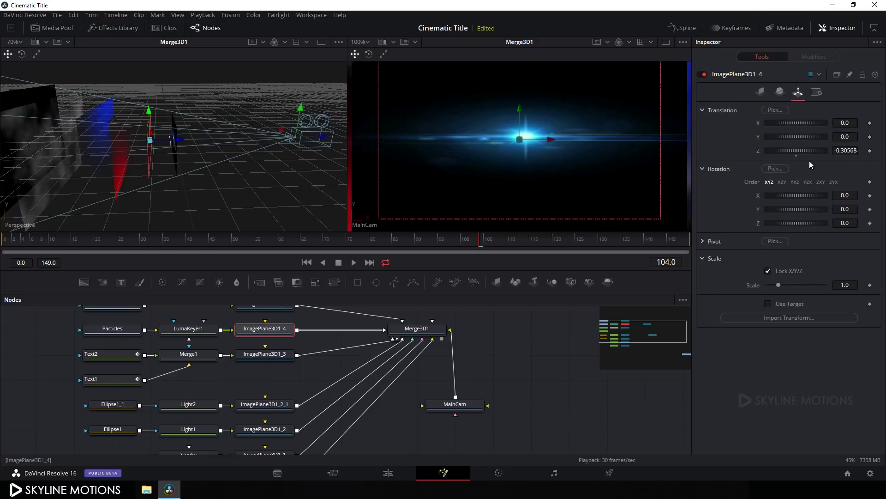
drag(778, 287, 807, 287)
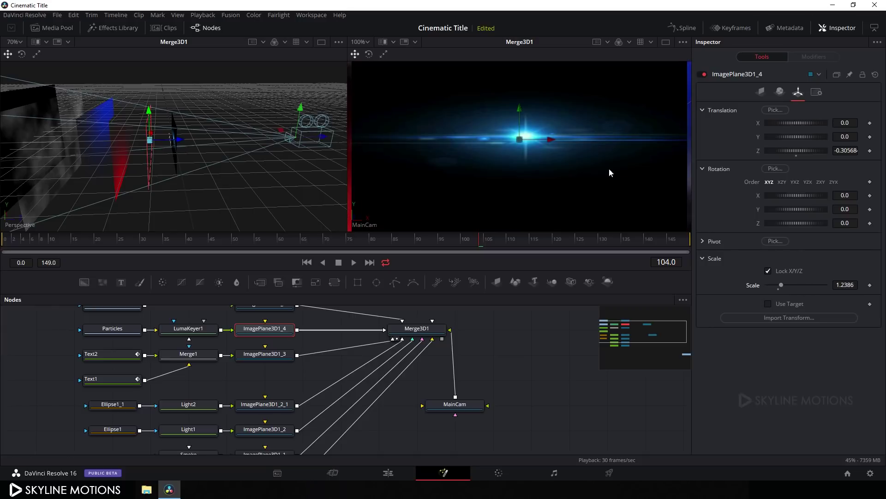
Move the flare image plane, ImagePlane3D1_5, forward to Z about 0.142 and scale it to about 0.9434.
drag(330, 334, 332, 351)
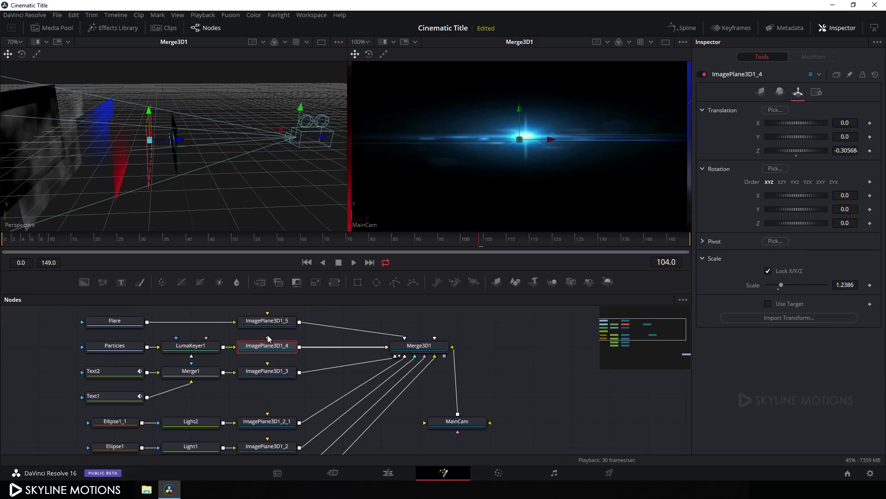
drag(279, 326, 280, 333)
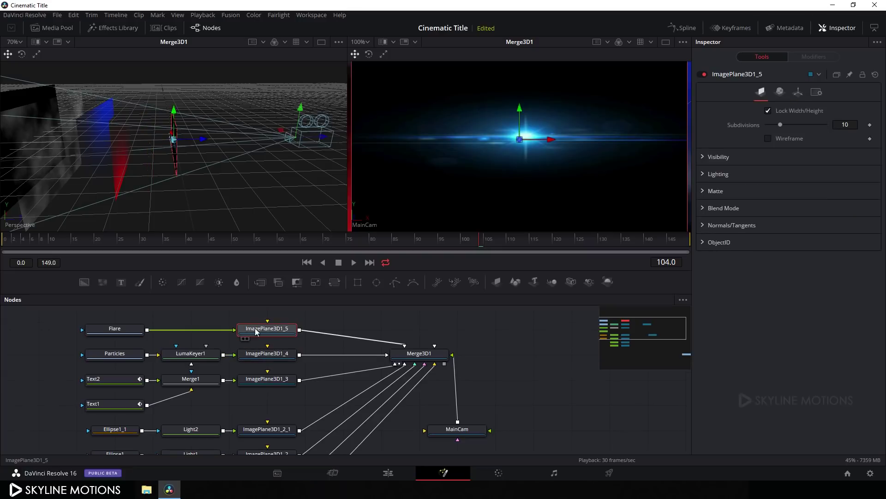
click(280, 332)
drag(208, 144, 213, 145)
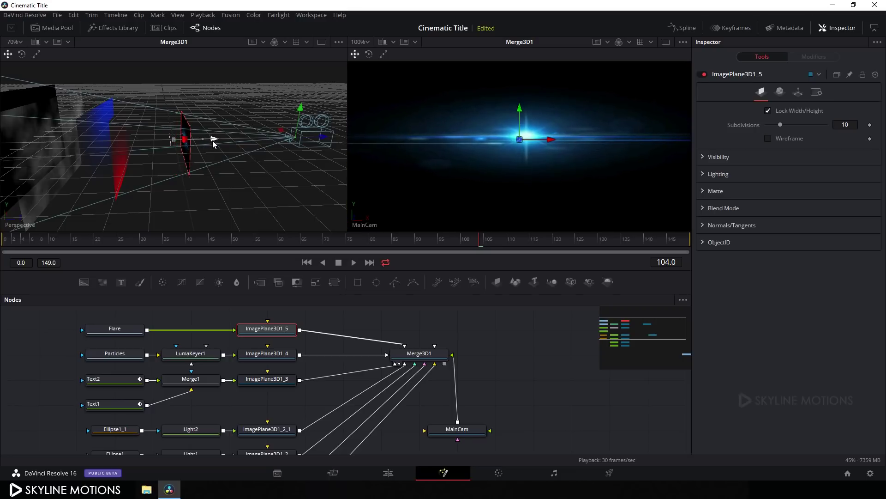
click(797, 92)
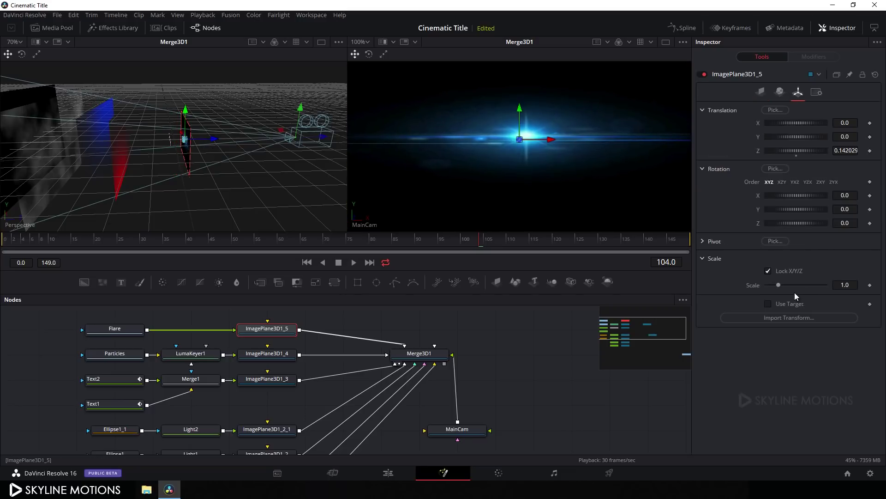
drag(779, 285, 772, 287)
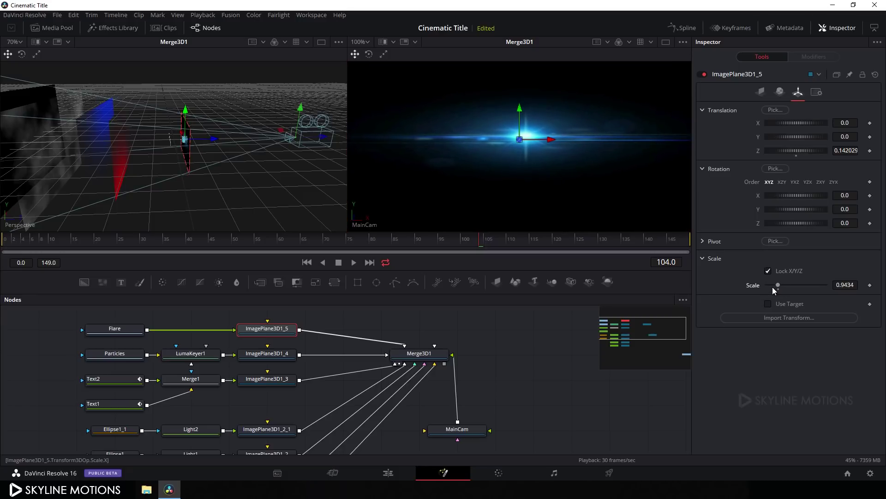
Set the diffuse alpha of the flare image plane's material to 0.003 so it blends over the title.
drag(319, 215, 193, 141)
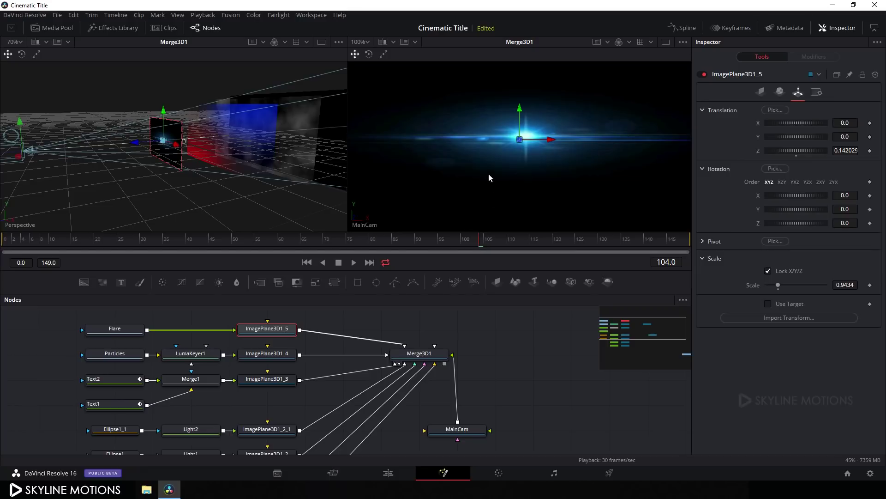
click(786, 96)
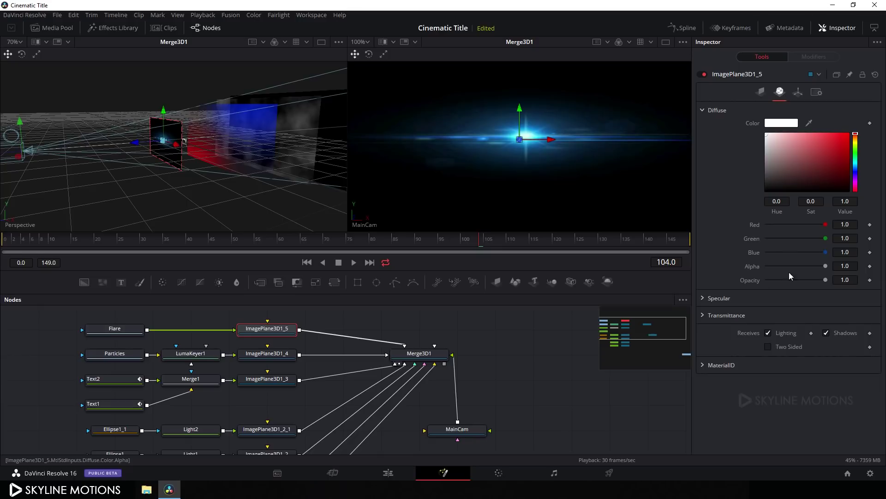
drag(826, 267, 771, 269)
click(849, 265)
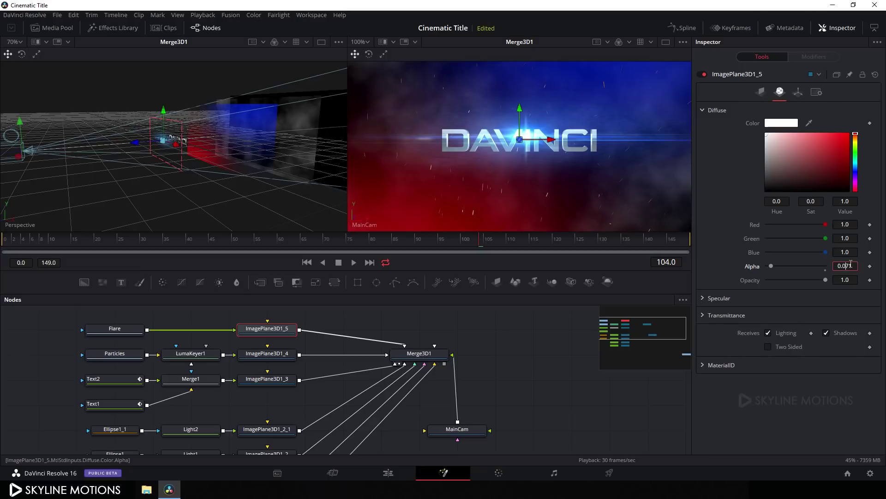
drag(849, 265, 815, 267)
text(0.003)
key(Tab)
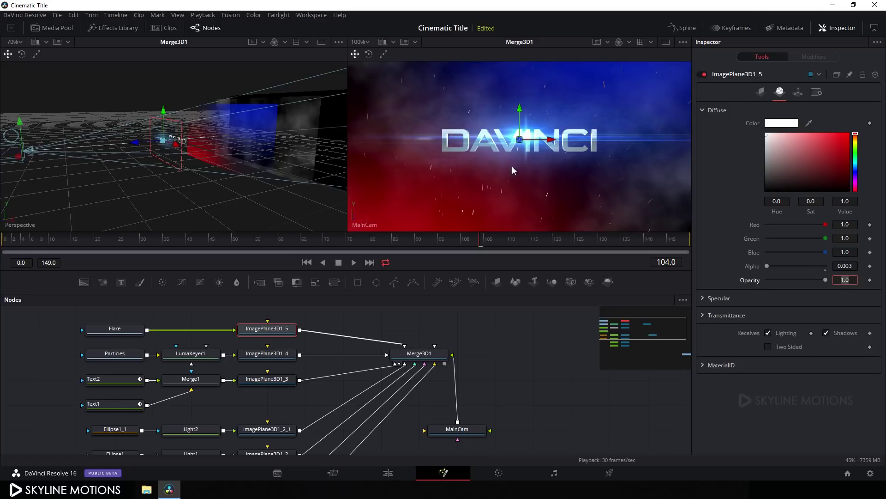
Unlock the flare image plane's X/Y/Z scale and set its X scale to 1.5.
drag(432, 270, 436, 251)
drag(504, 345, 502, 342)
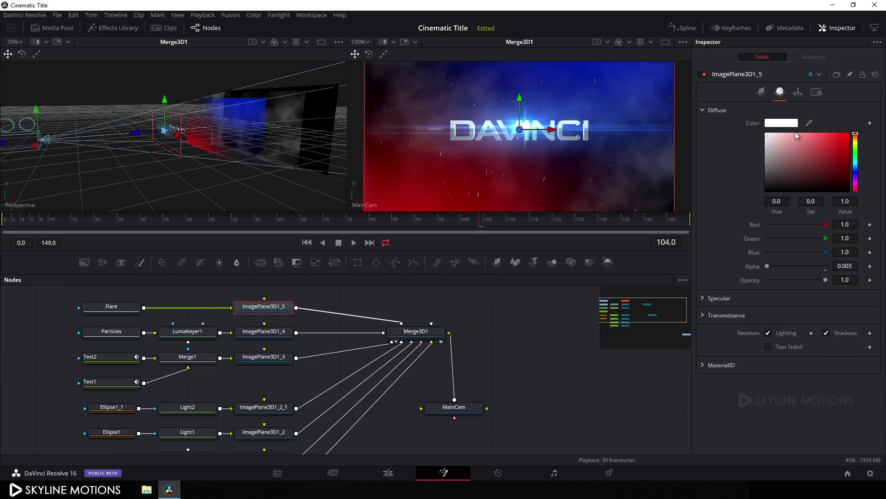
click(798, 93)
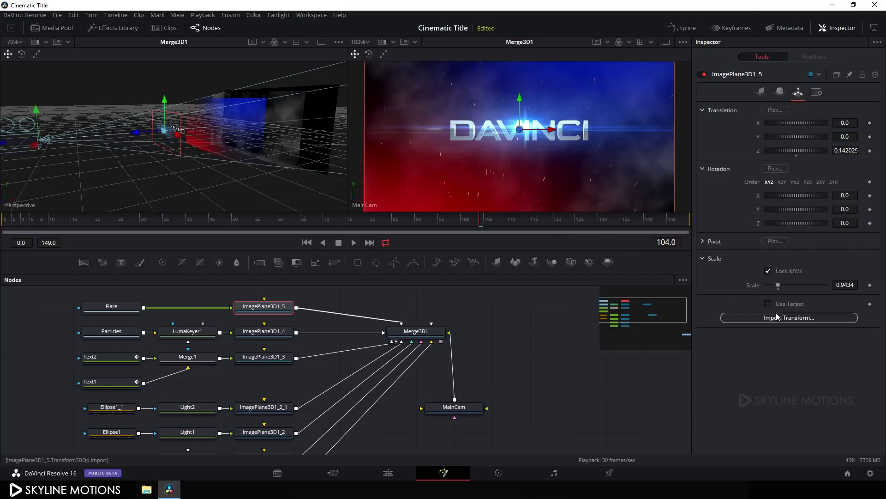
click(769, 270)
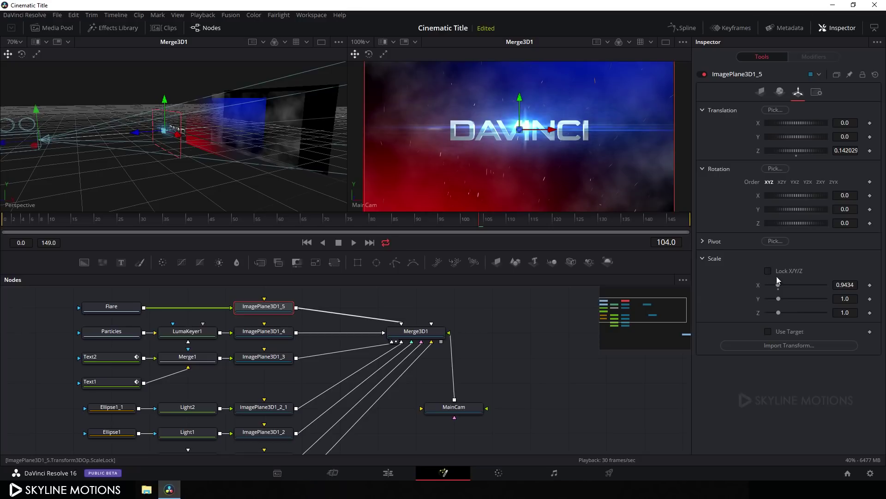
drag(778, 285, 785, 285)
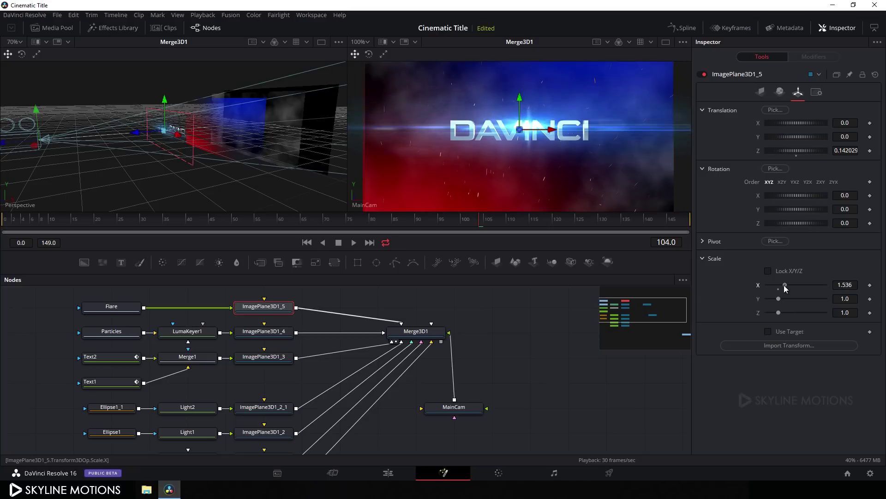
click(840, 286)
key(BackSpace)
key(BackSpace)
key(BackSpace)
key(BackSpace)
key(BackSpace)
text(1.5)
key(Tab)
Set the flare plane's Y scale to 0.25 and shift it under the title, to X about -0.021 and Y about -0.041.
drag(778, 298, 770, 303)
click(858, 300)
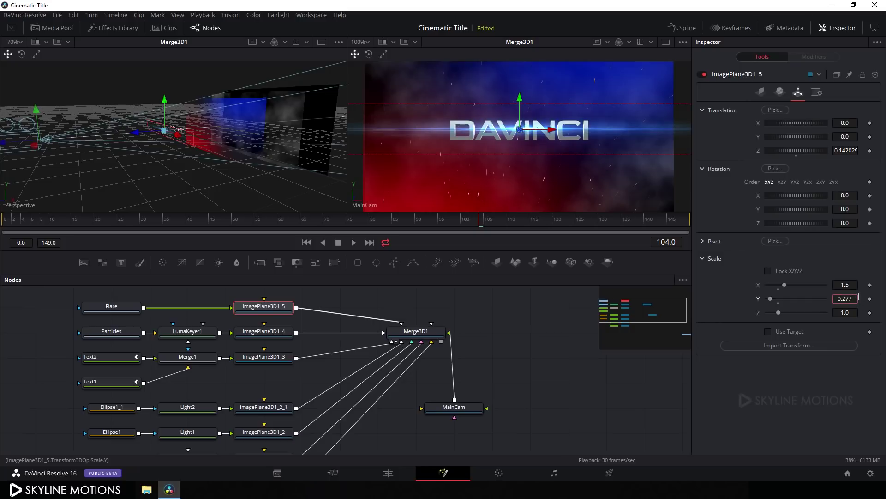
drag(858, 297, 814, 300)
text(0.25)
key(Tab)
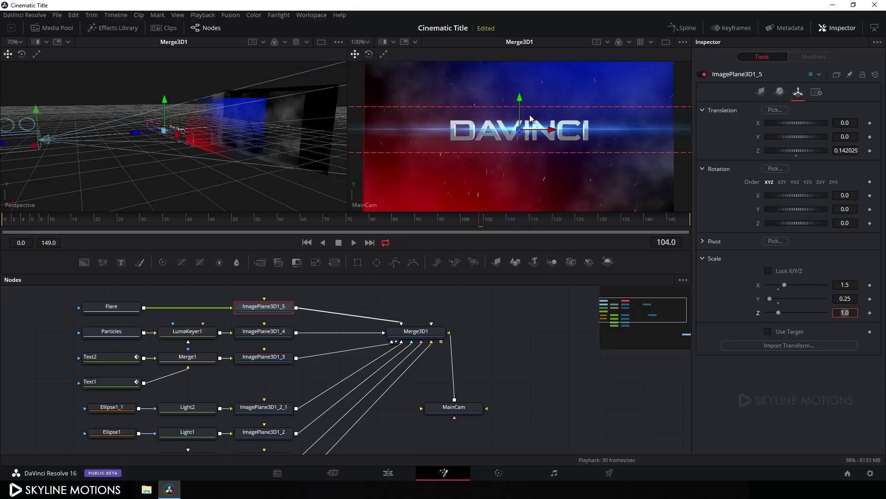
drag(520, 98, 521, 113)
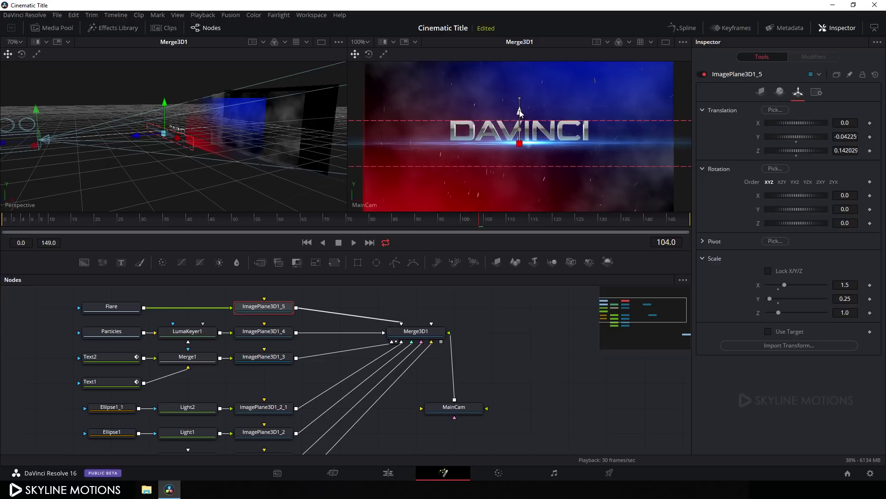
drag(552, 146, 545, 146)
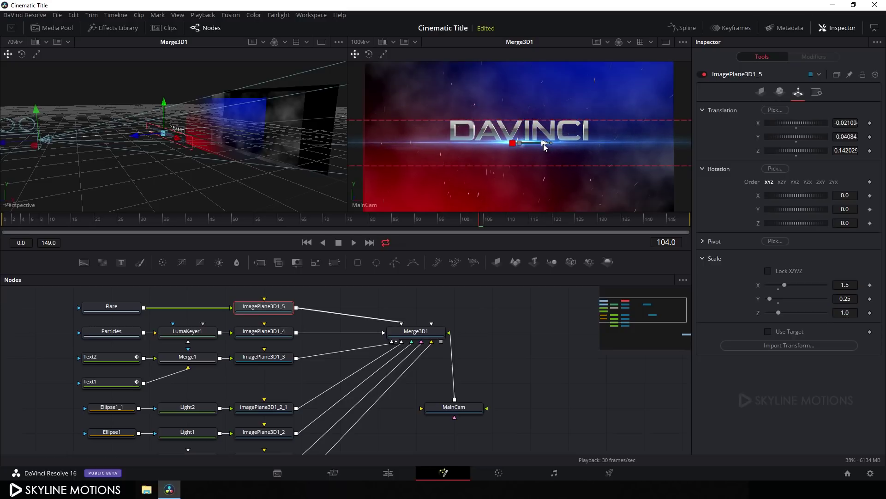
Animate the flare plane's X scale with keyframes of 1.5 at frame 149 and 1.0 at frame 0, and scrub through it.
drag(482, 222, 710, 230)
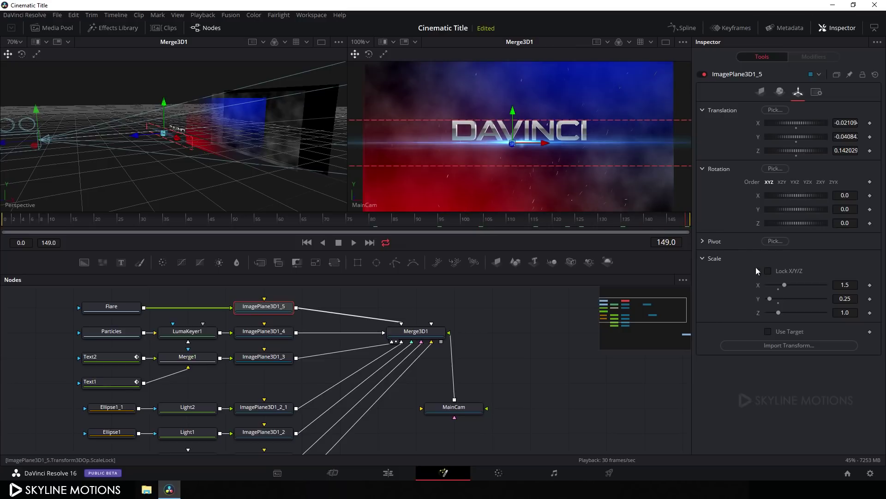
right_click(756, 288)
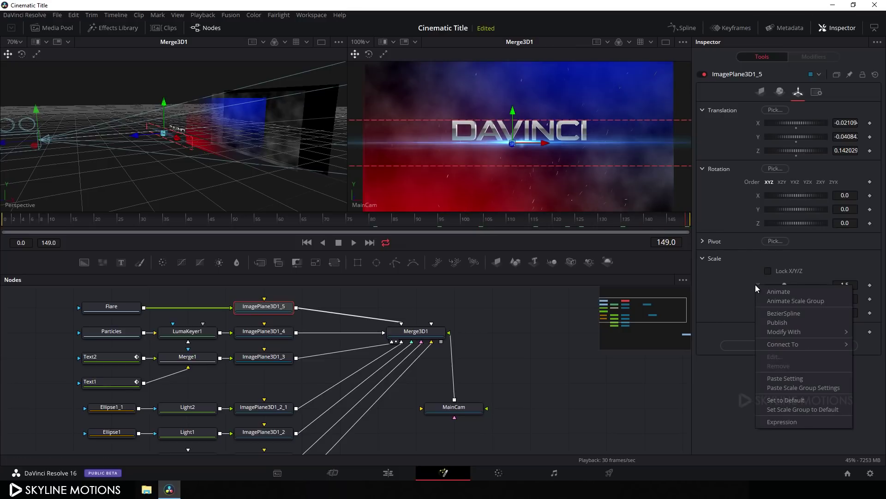
click(779, 292)
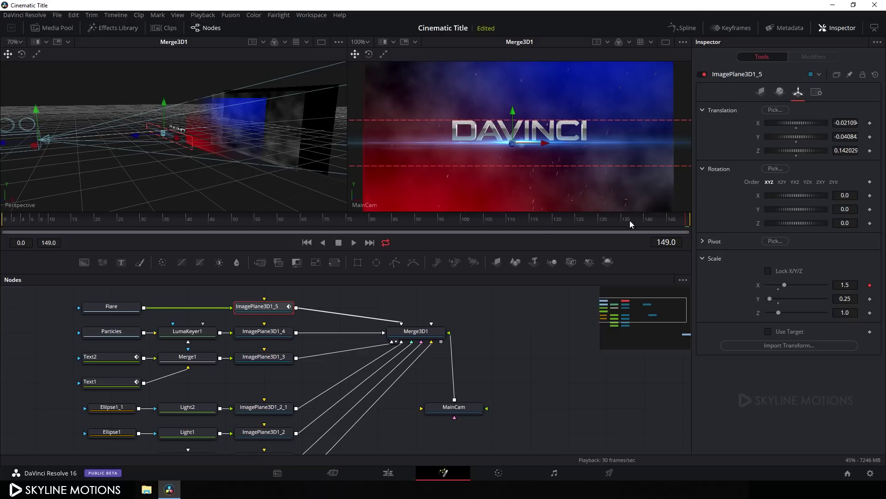
drag(630, 221, 7, 221)
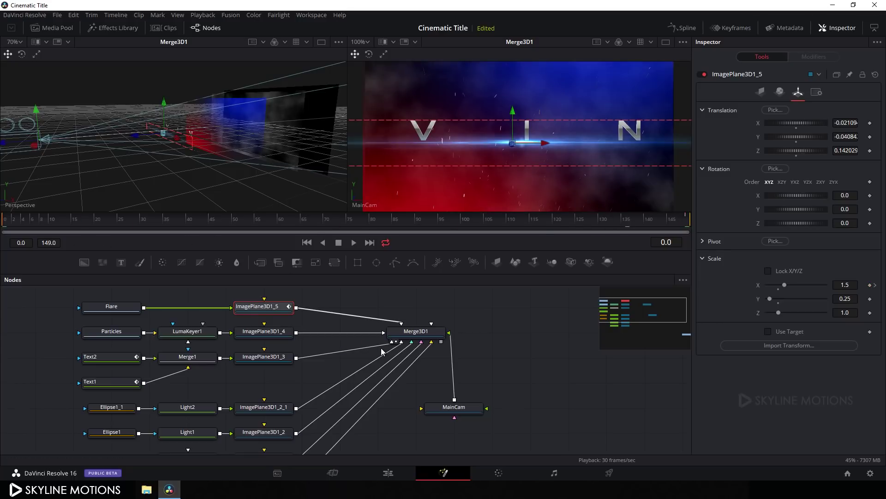
click(778, 290)
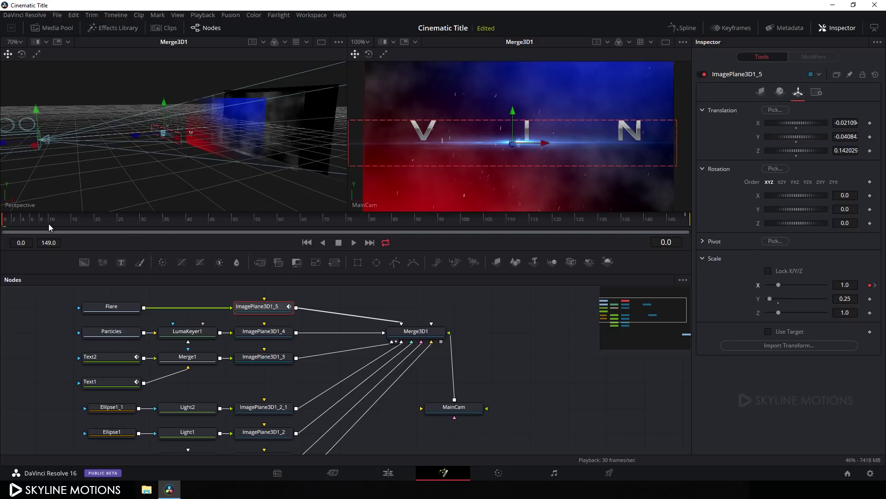
drag(48, 223, 555, 224)
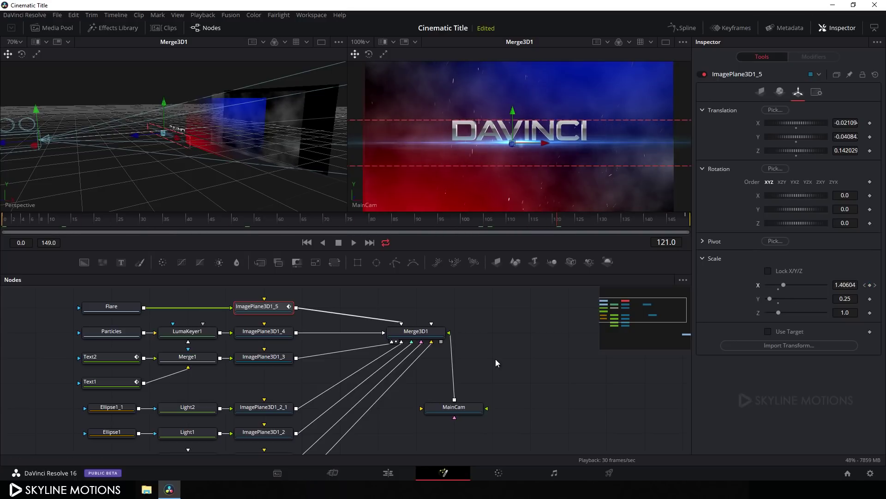
Keep Text1's settings pinned alongside Text2's and link Text2's styled text to Text1.StyledText with an expression.
drag(493, 365, 501, 348)
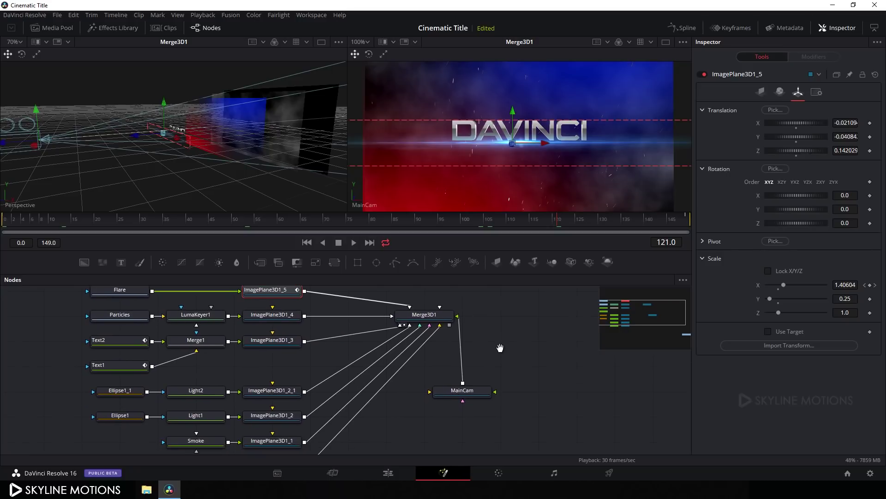
click(480, 291)
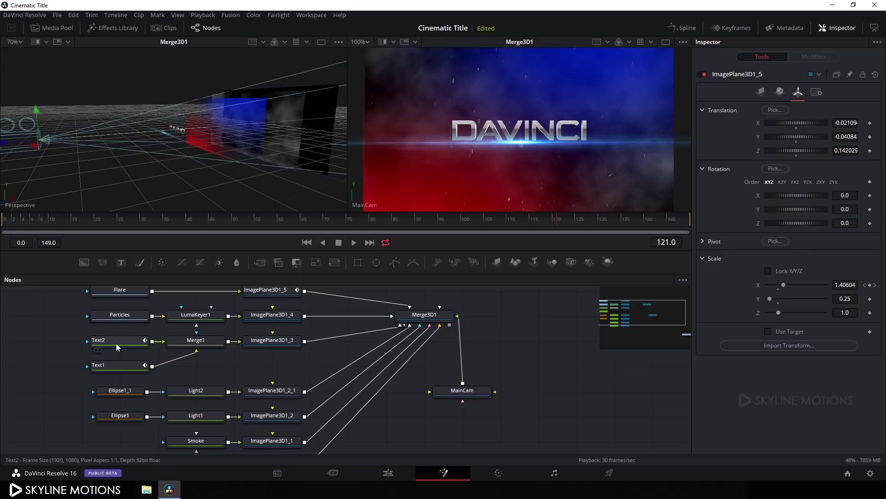
click(111, 367)
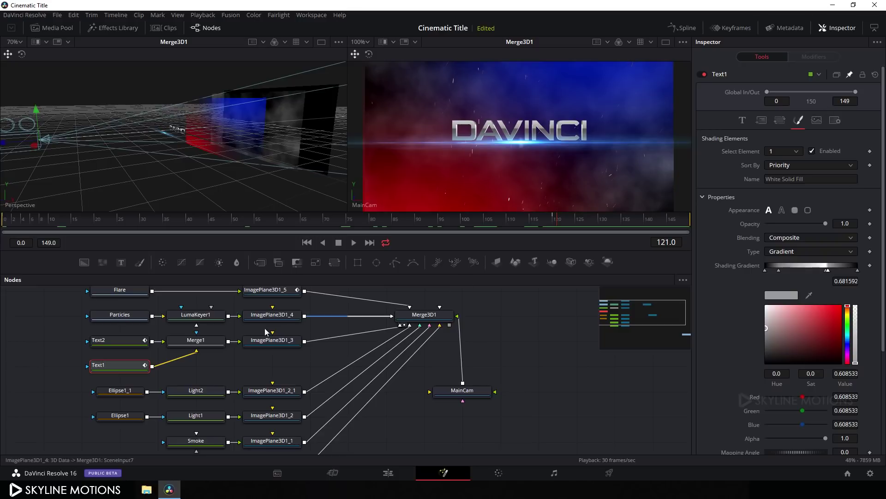
click(119, 343)
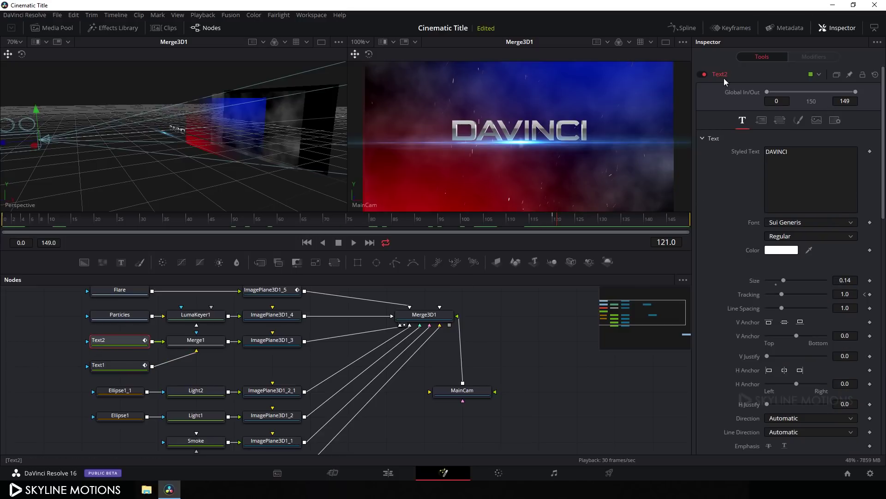
right_click(802, 161)
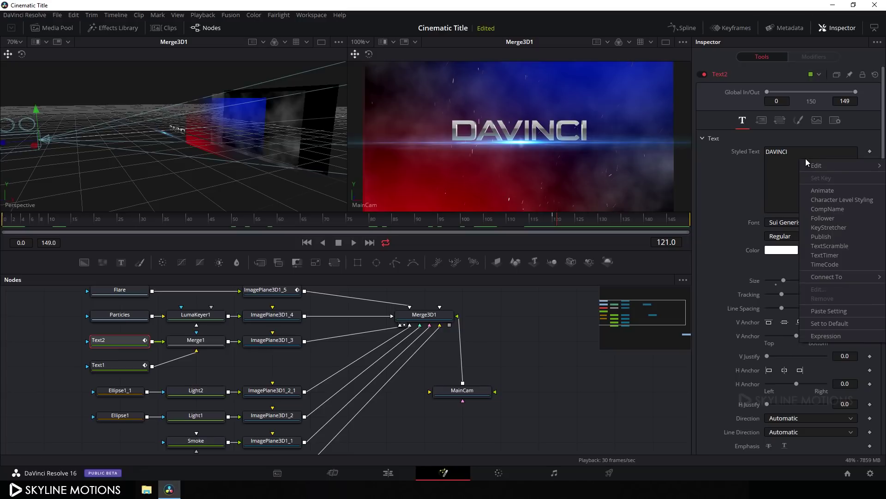
click(825, 336)
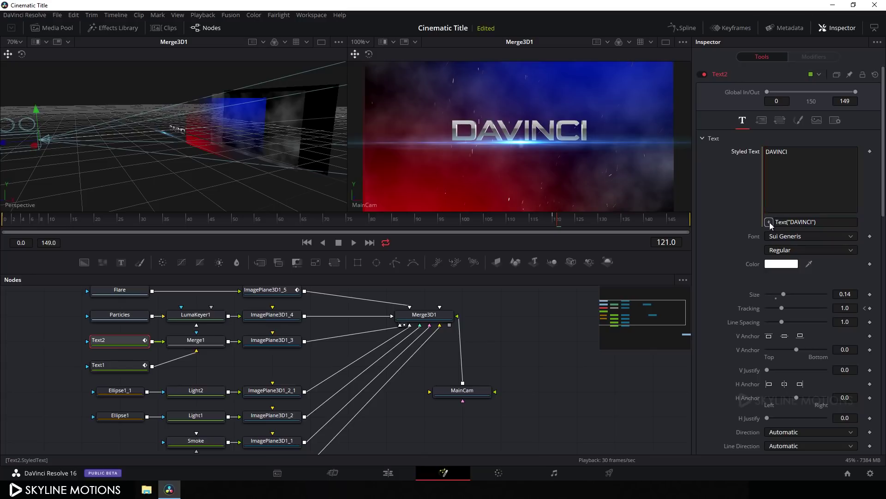
drag(771, 225, 783, 394)
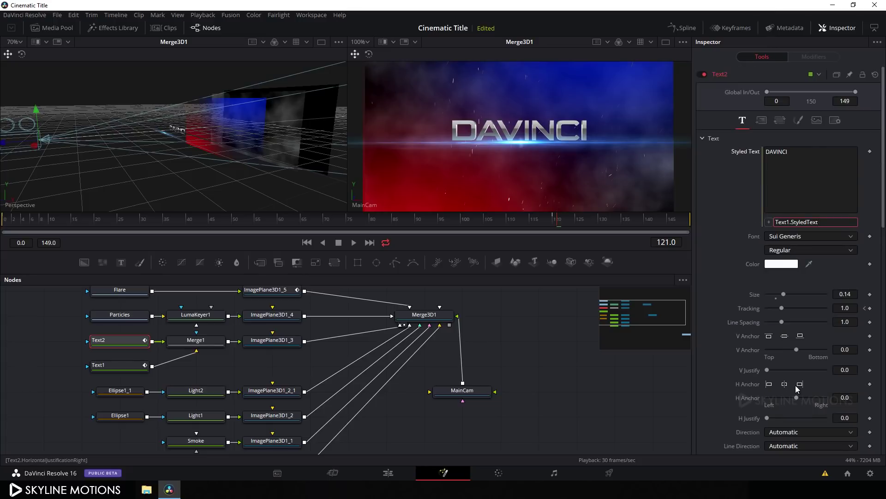
scroll(796, 385, down, 4)
scroll(795, 383, down, 1)
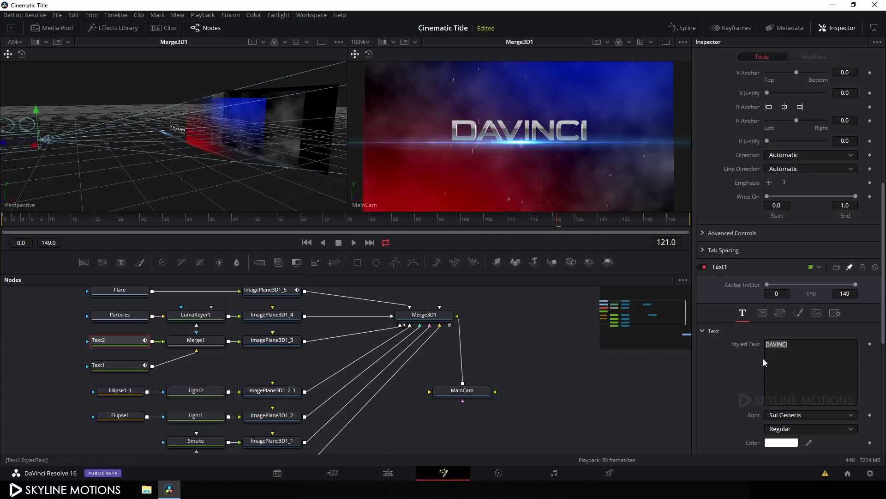
Replace Text1's styled text with RESOLVE 16 and unpin Text1's settings.
click(794, 350)
key(BackSpace)
key(BackSpace)
key(BackSpace)
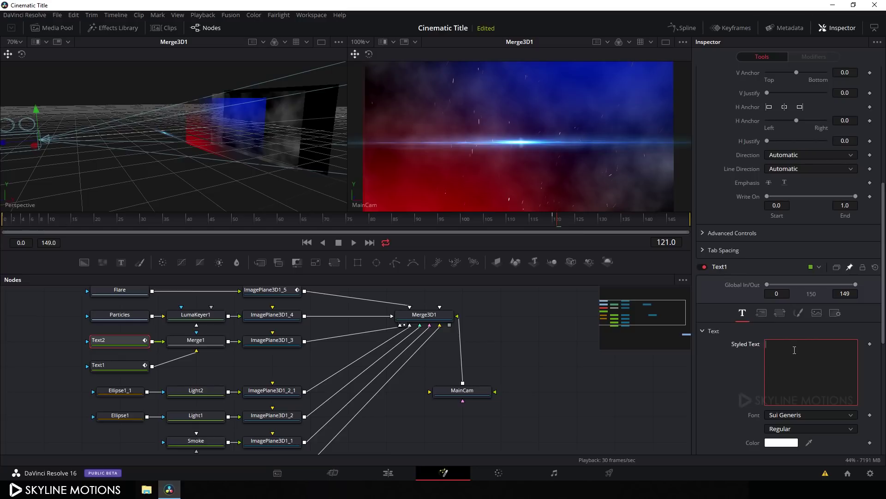
text(RESOLVE 16)
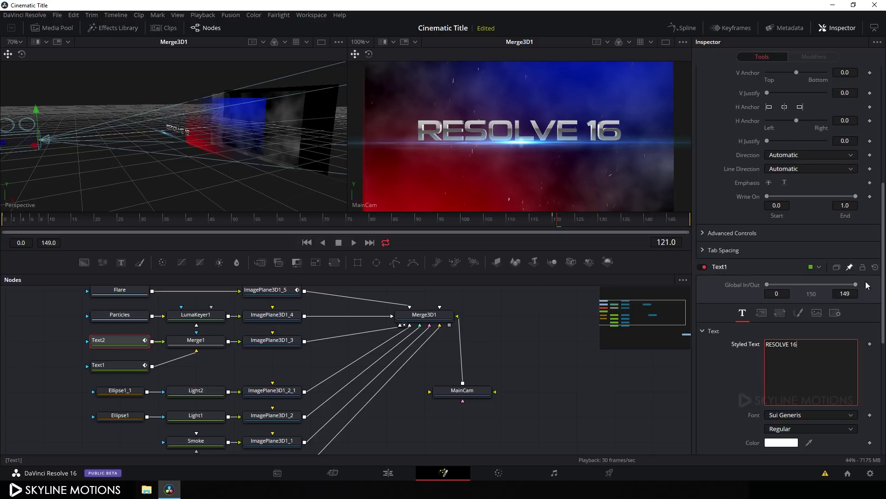
click(849, 267)
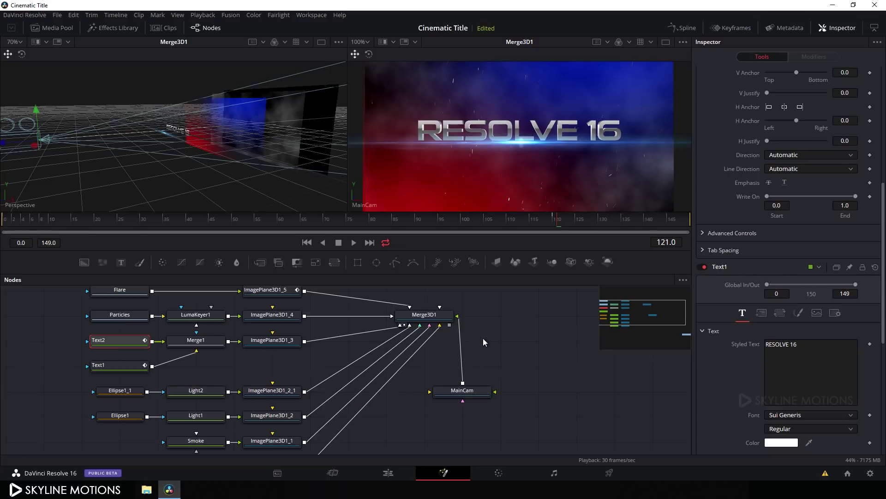
Set keyframes for MainCam's Z translation and Z rotation at frame 149, keeping their current values.
click(457, 400)
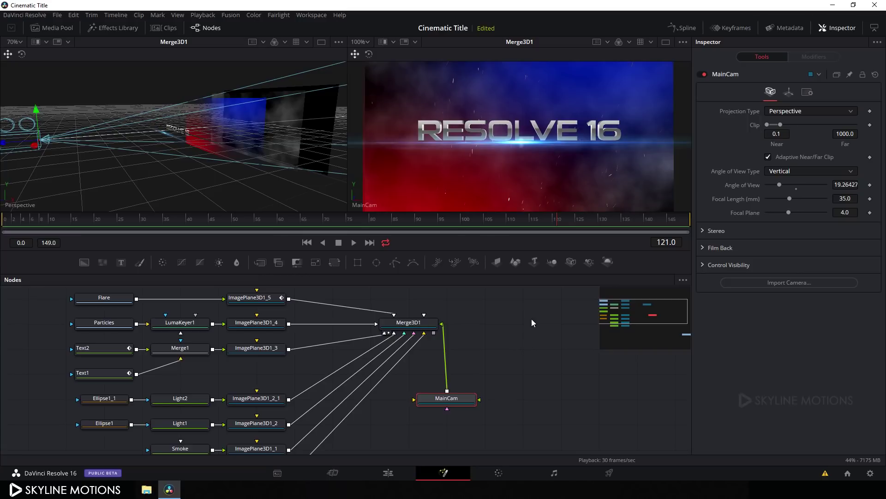
drag(552, 221, 706, 234)
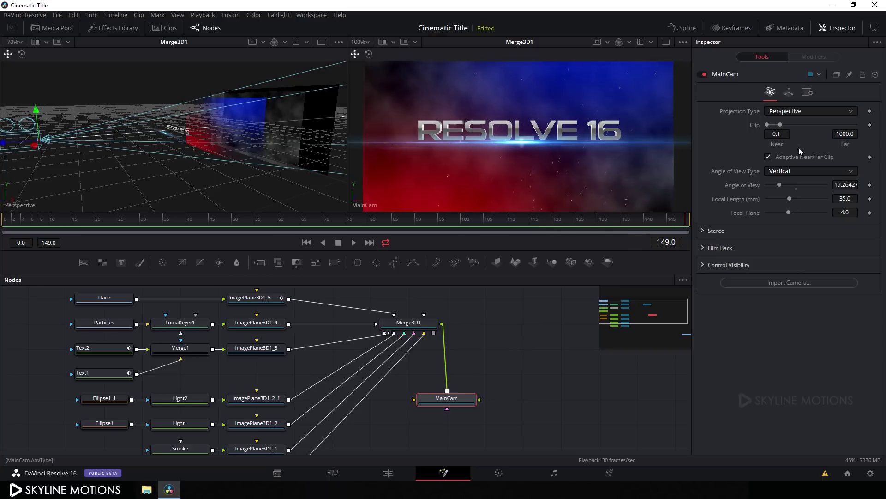
click(789, 93)
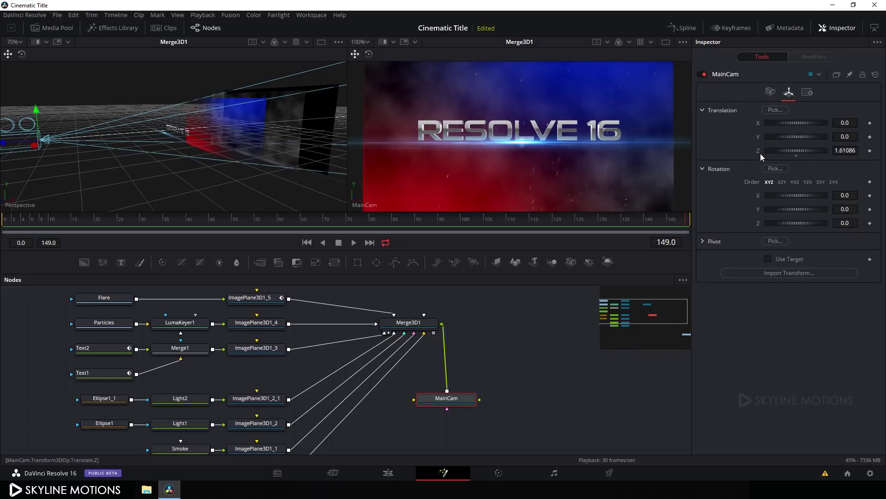
click(871, 151)
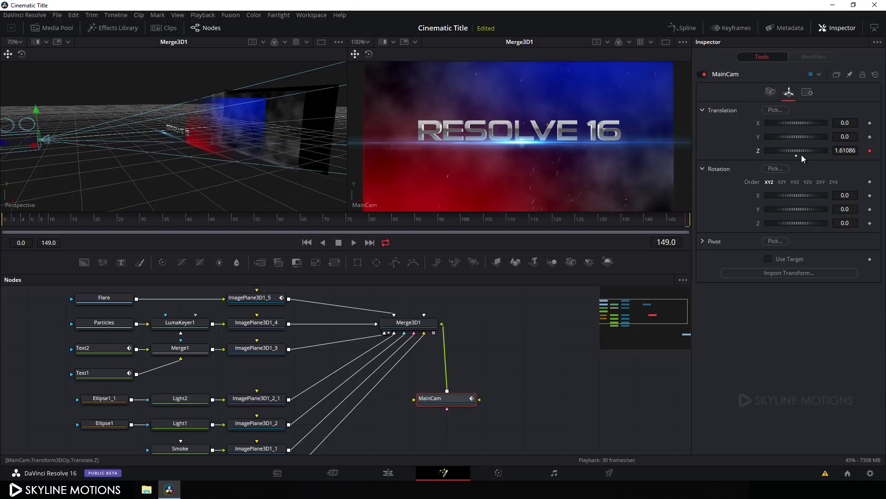
click(870, 223)
Set MainCam's Z rotation to -30 at frame 0.
drag(635, 225, 23, 251)
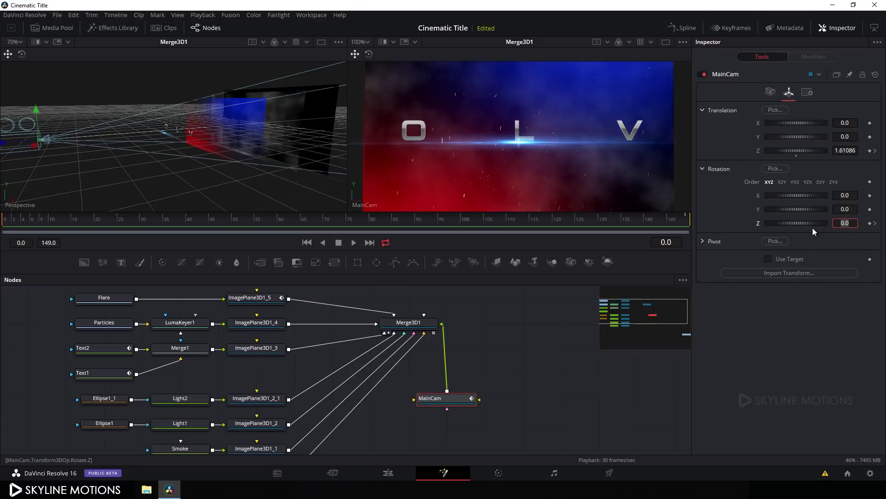
text(-30)
key(Tab)
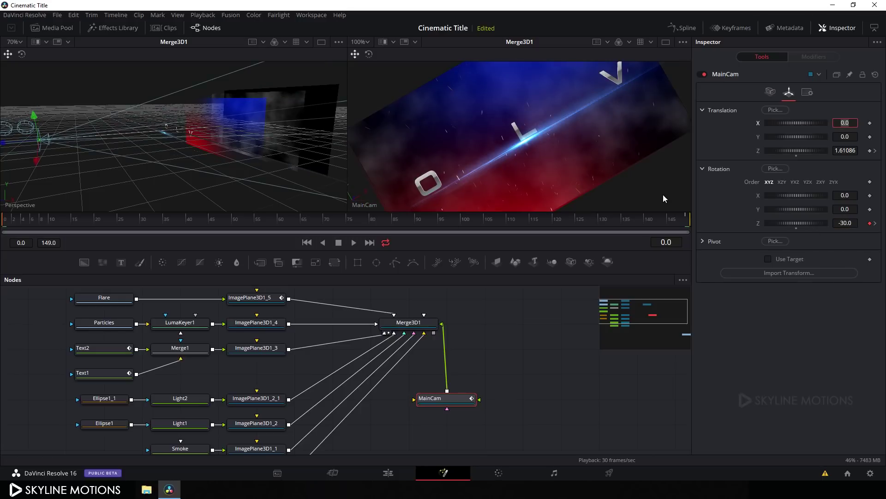
Move MainCam forward past the title to Z about -0.72 at frame 0, and scrub through the camera move.
drag(182, 172, 237, 176)
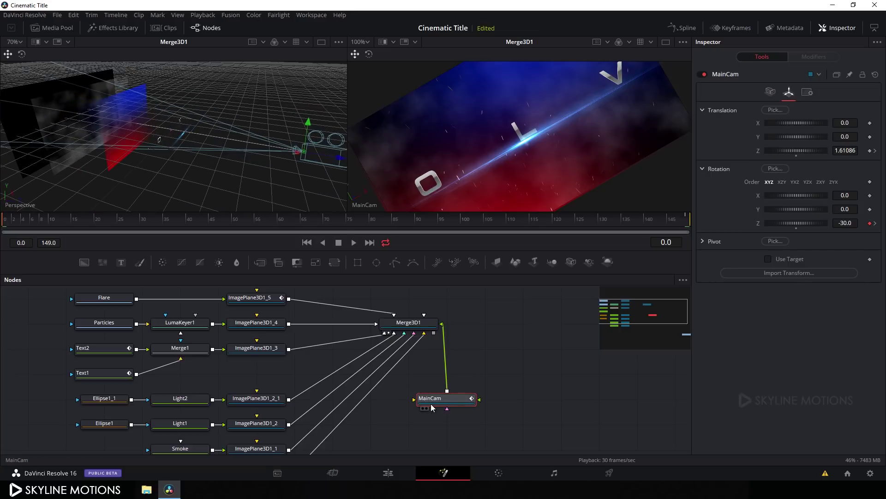
drag(340, 160, 165, 144)
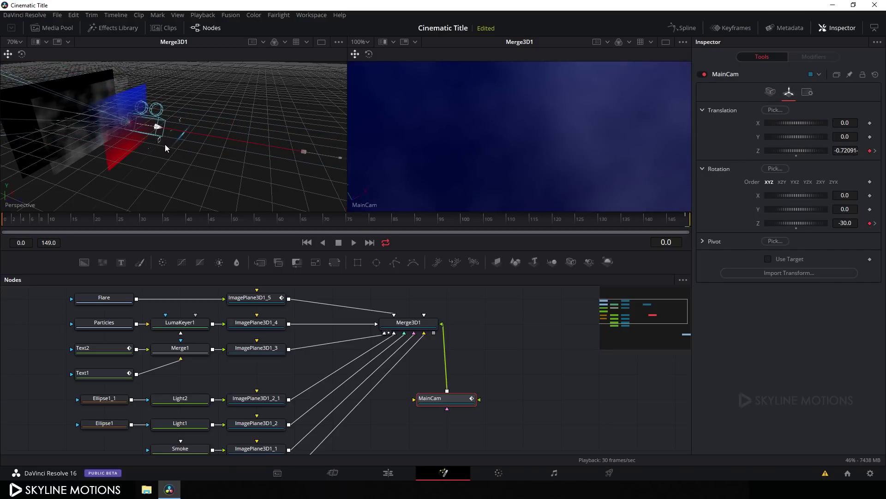
drag(221, 220, 600, 223)
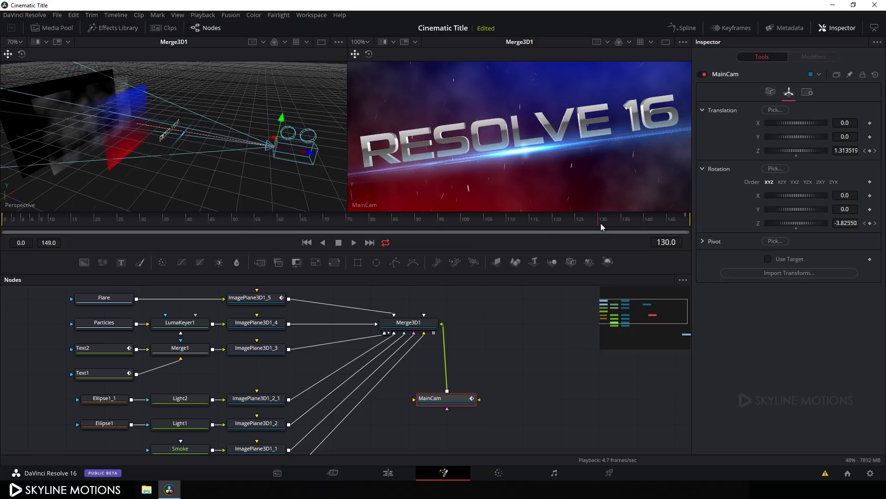
Open an enlarged spline editor showing only MainCam's Z Rotation curve, fitted to the graph area.
click(681, 28)
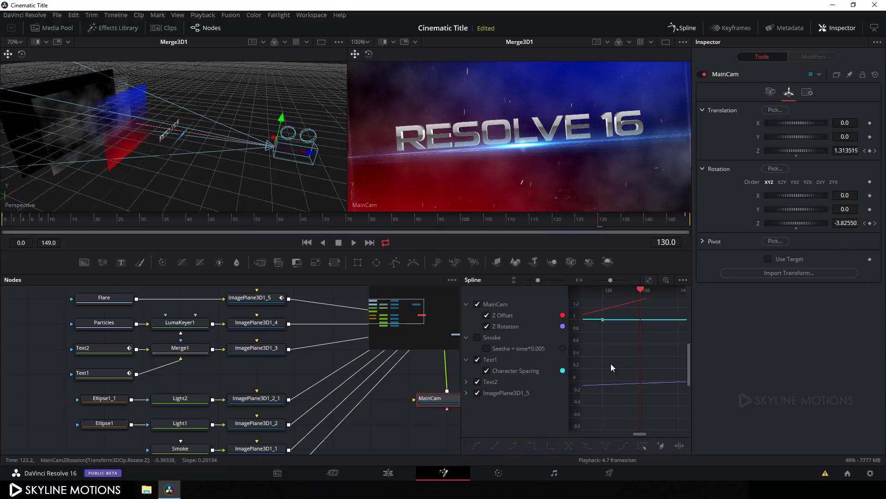
key(F4)
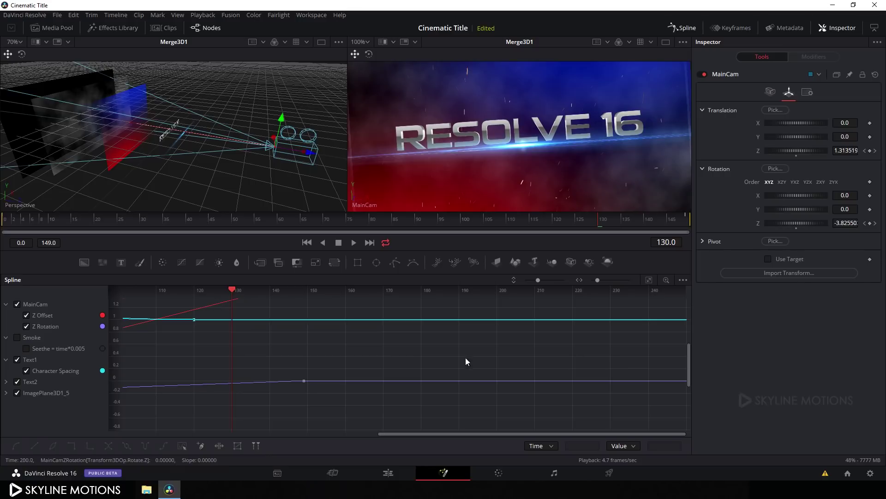
click(17, 360)
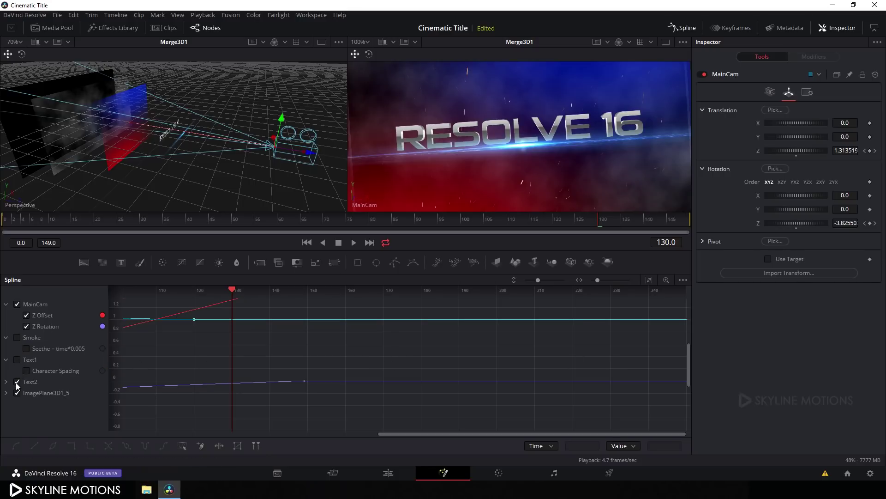
click(17, 382)
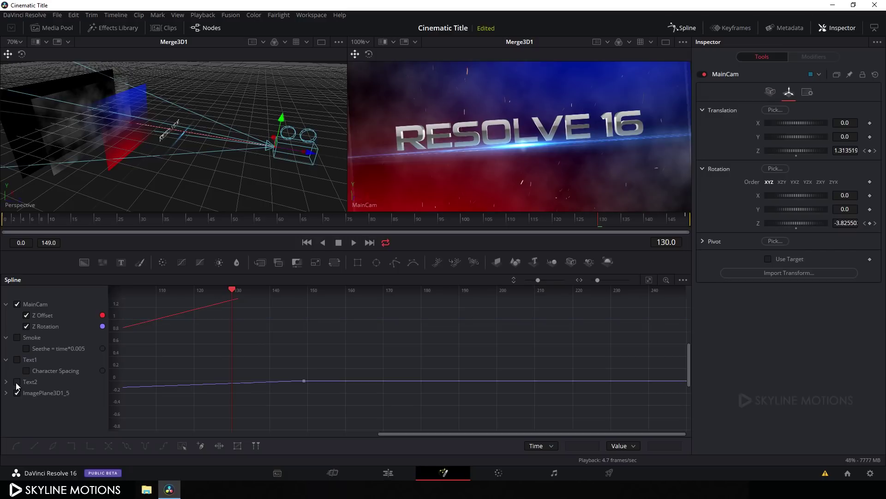
click(27, 316)
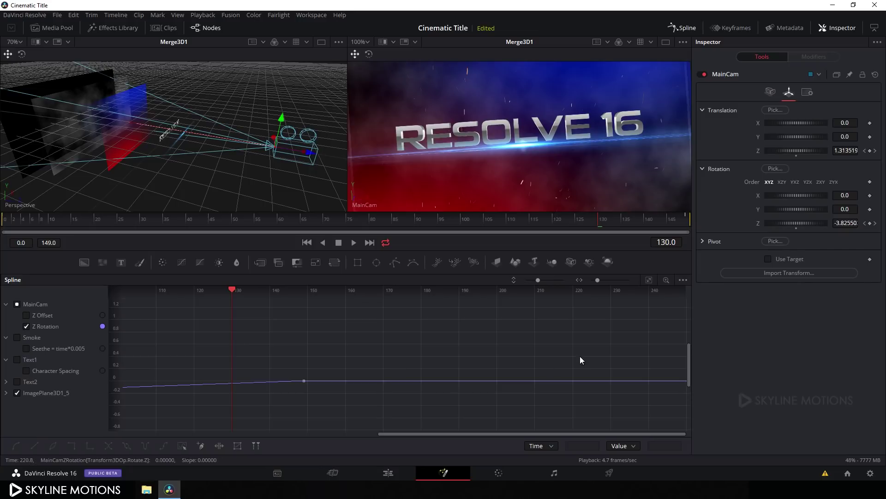
click(647, 282)
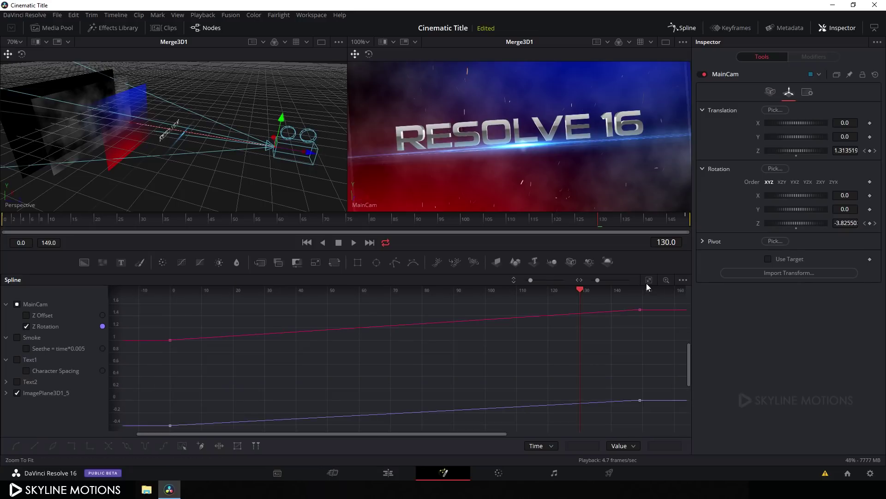
click(18, 393)
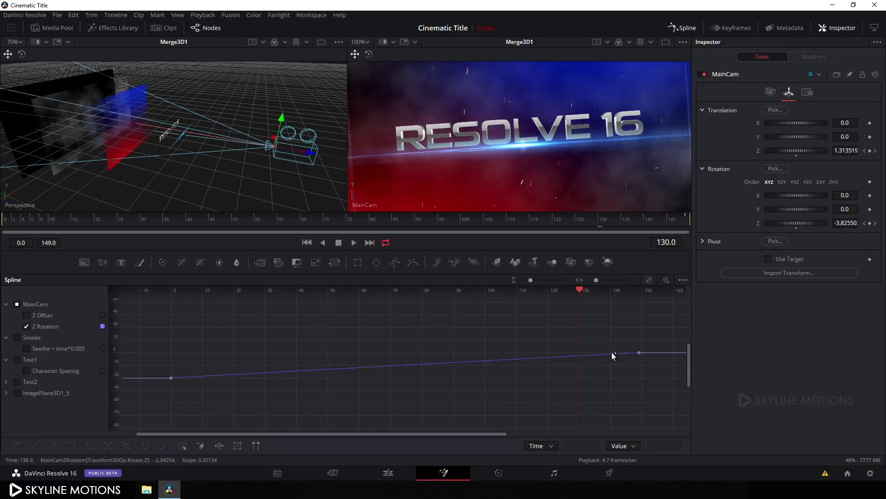
click(648, 280)
Smooth MainCam's Z Rotation curve, stretching the end keyframe's handle back to about frame 0 and shortening the start handle to about frame 10.
drag(652, 305, 161, 427)
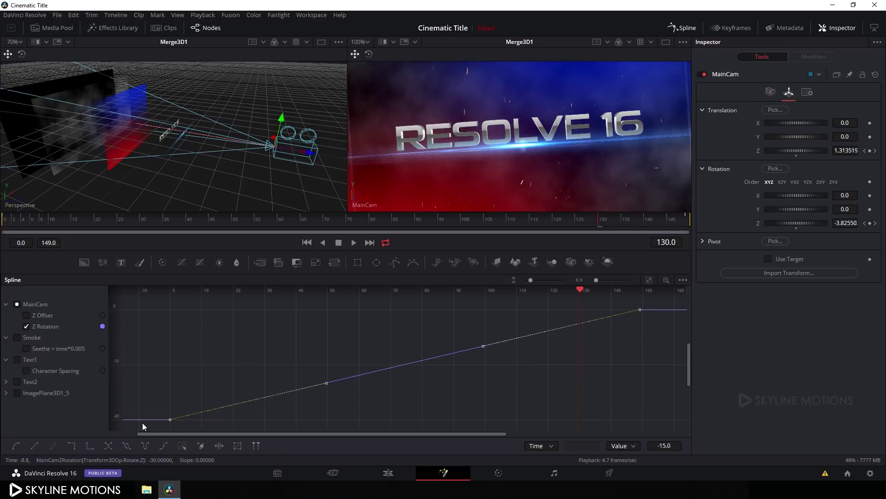
click(15, 446)
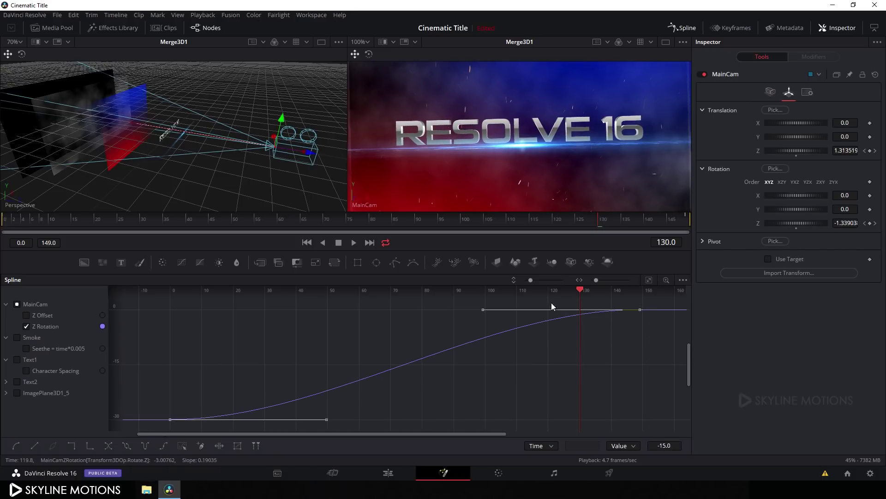
drag(583, 290, 168, 310)
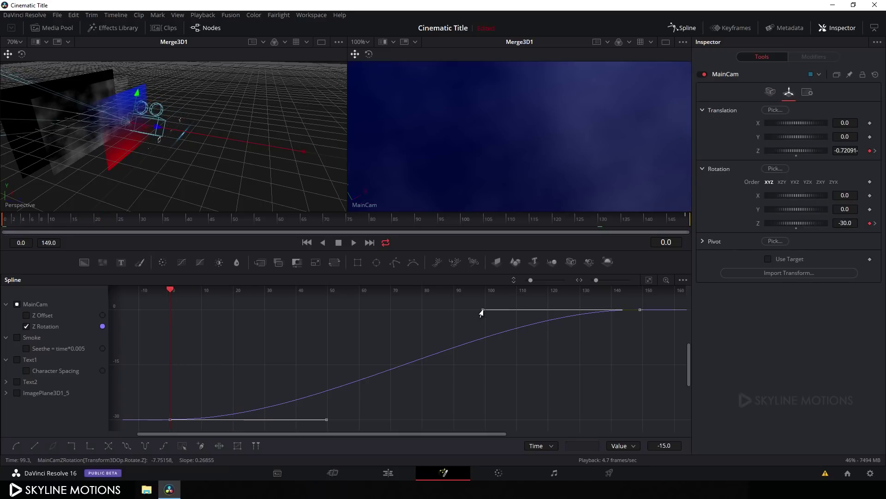
drag(482, 310, 168, 314)
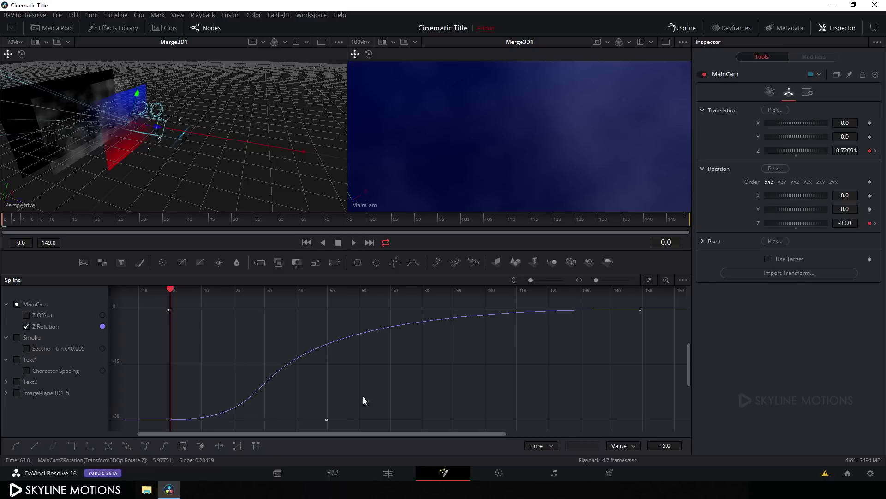
drag(327, 420, 200, 422)
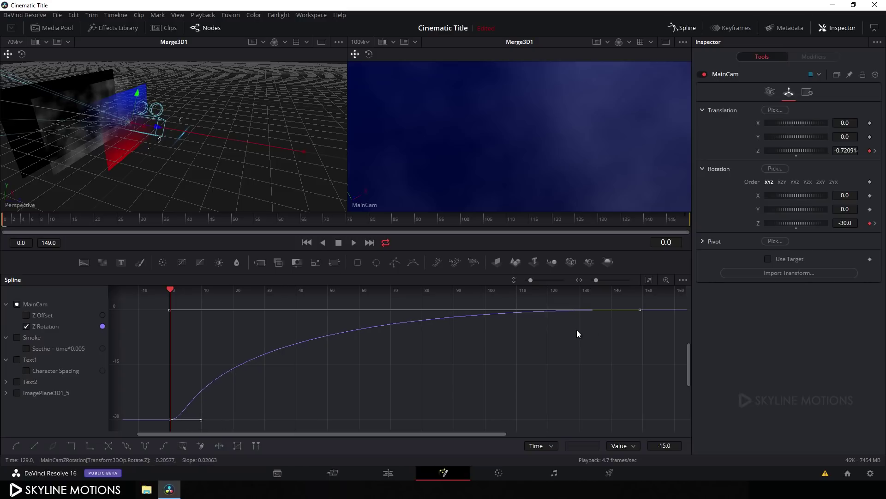
Isolate and smooth MainCam's Z Offset curve, stretching the end handle back to about frame 0 and shortening the start handle to about frame 10.
click(26, 315)
click(27, 326)
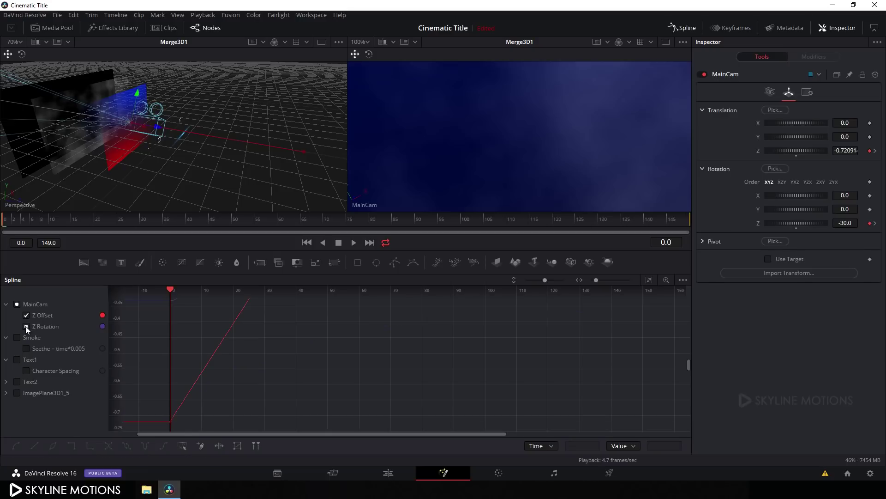
click(649, 280)
drag(658, 305, 140, 428)
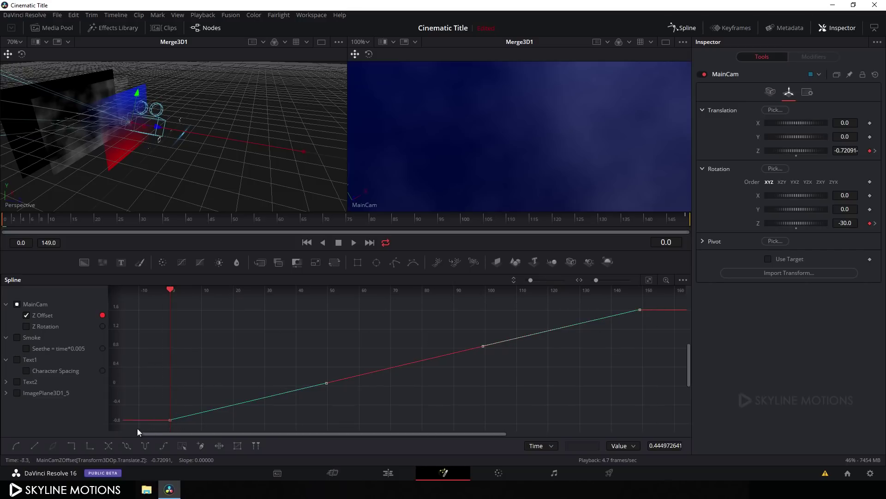
click(16, 447)
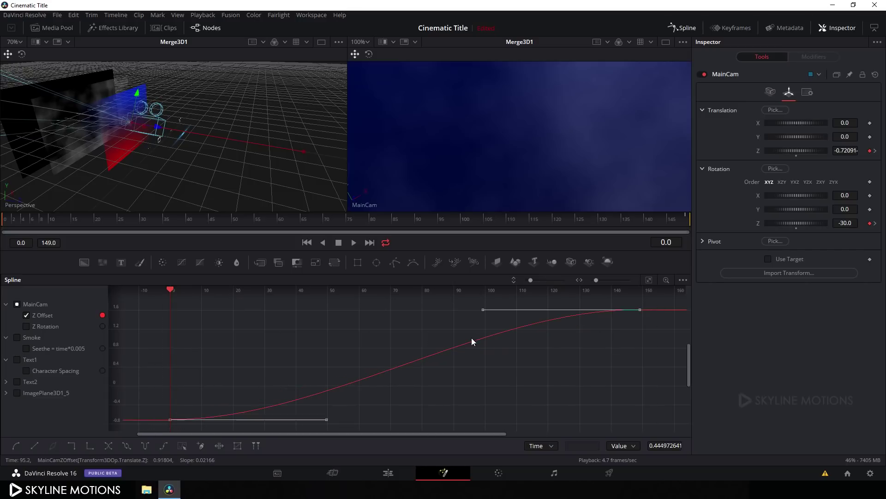
drag(482, 310, 167, 314)
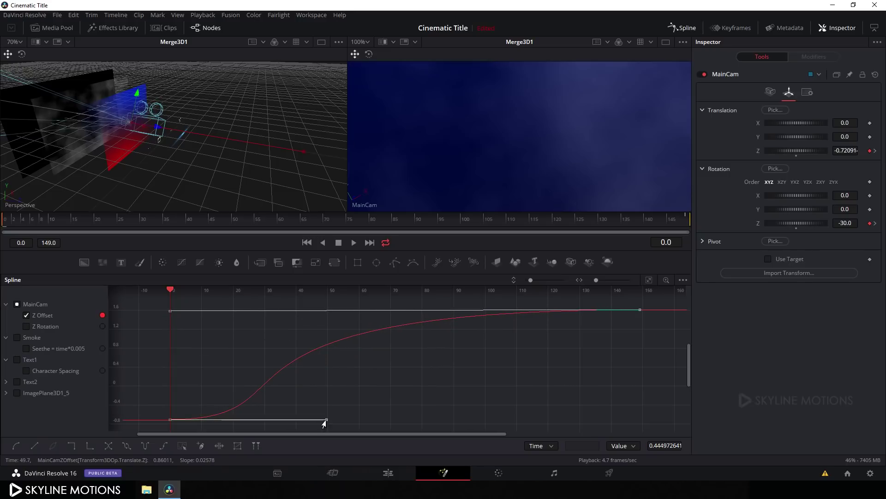
drag(325, 423, 200, 412)
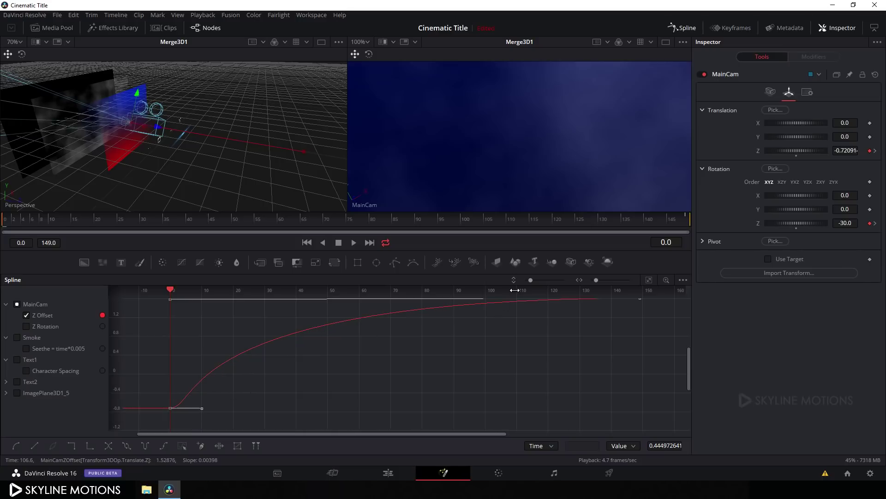
Close the spline editor and play back the eased camera move from frame 0.
key(F4)
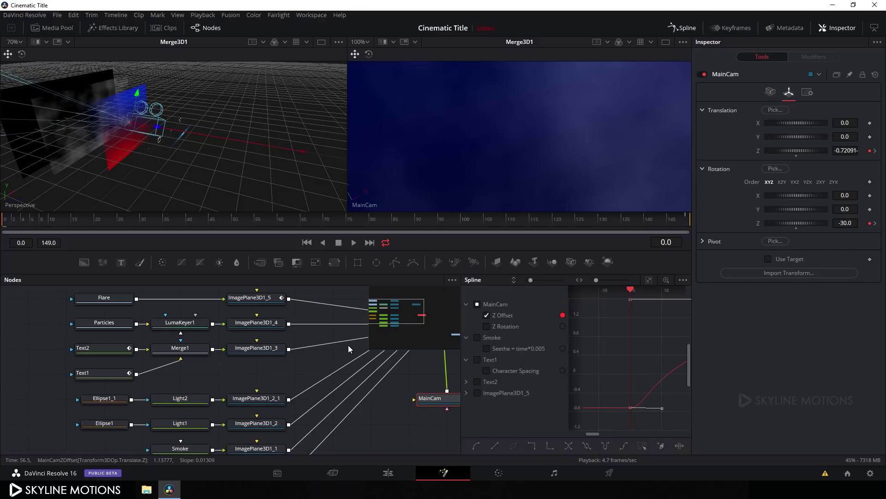
click(687, 28)
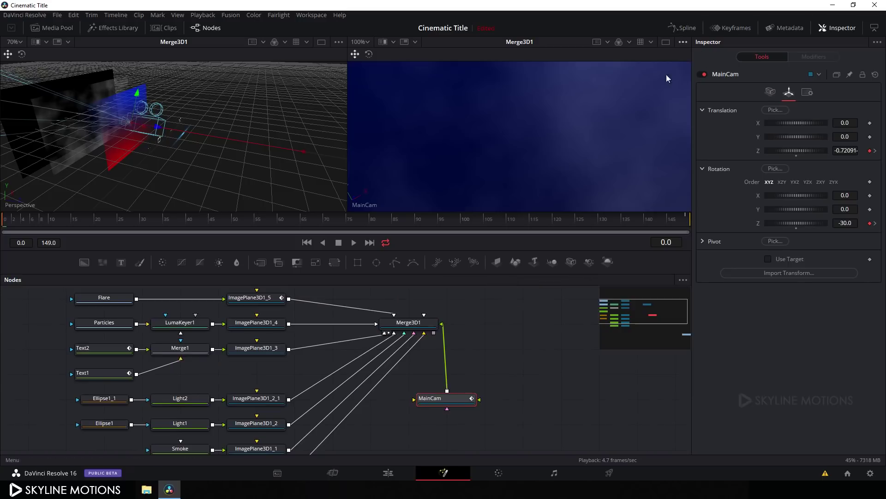
click(355, 242)
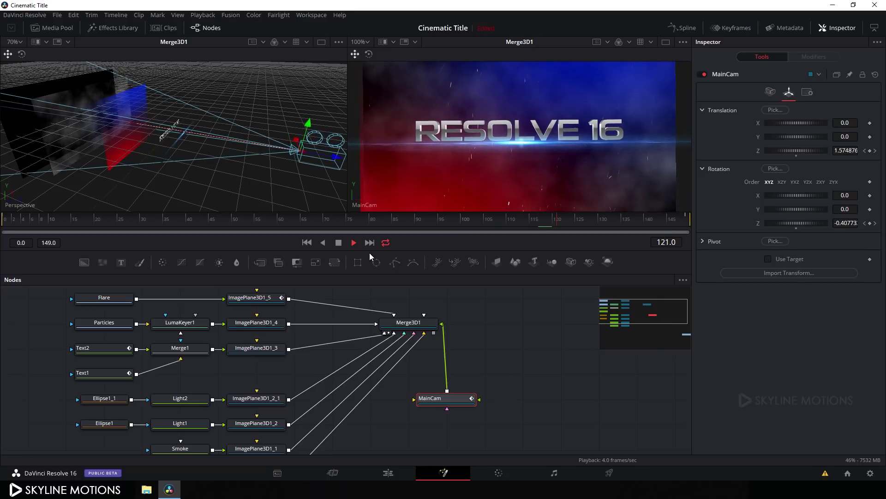
click(340, 242)
Add a separate Renderer3D node in the empty space beside Merge3D1.
drag(536, 387, 485, 397)
click(497, 369)
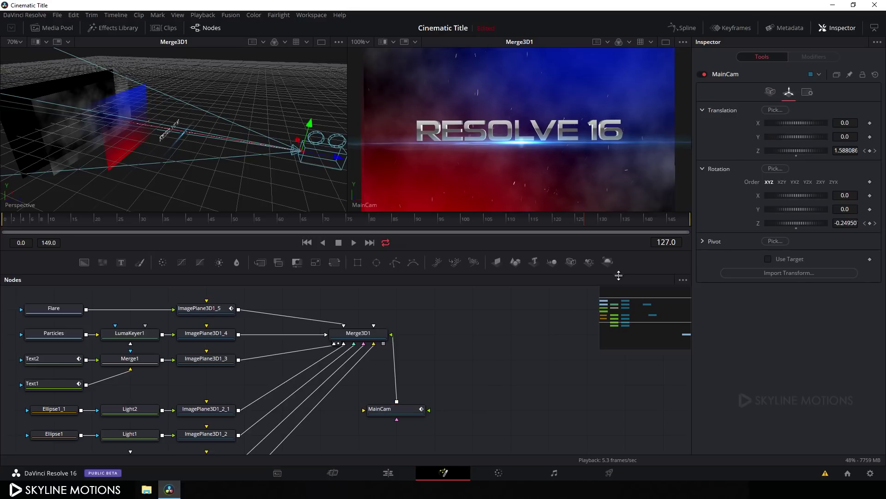
click(608, 262)
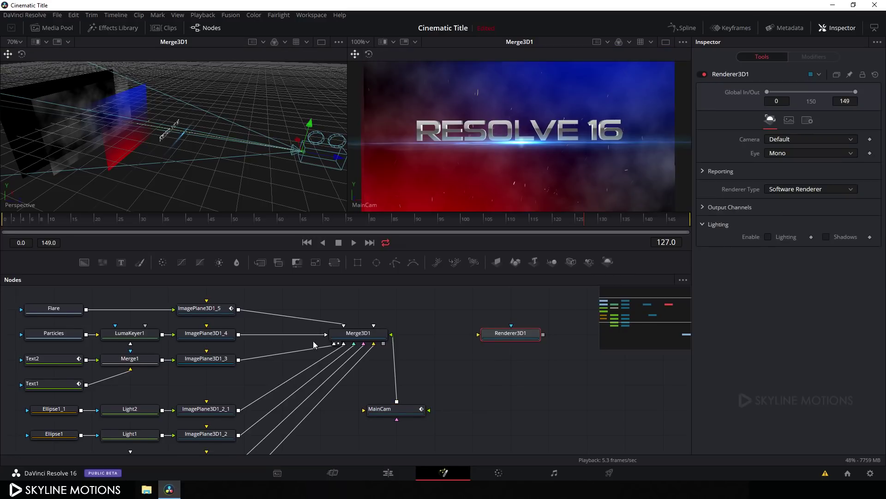
drag(313, 342, 316, 341)
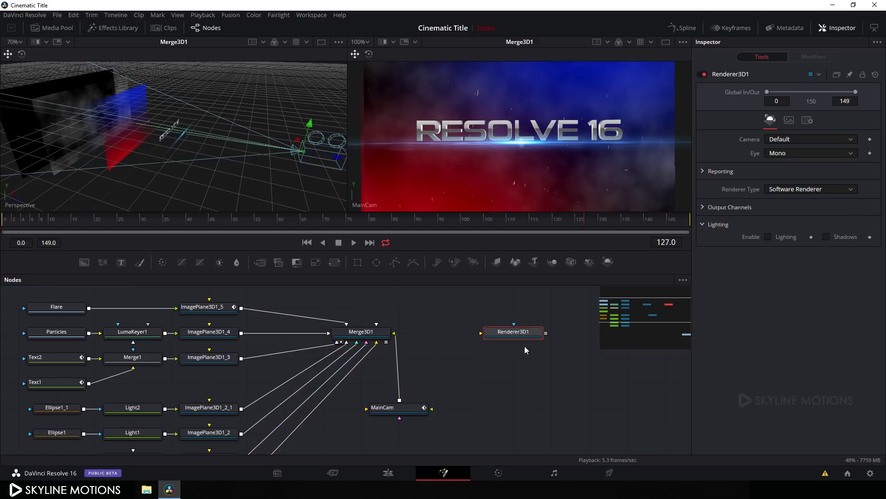
Connect Merge3D1's output to Renderer3D1 and display the rendered result in the second viewer, scaled to Fit.
drag(387, 343, 507, 335)
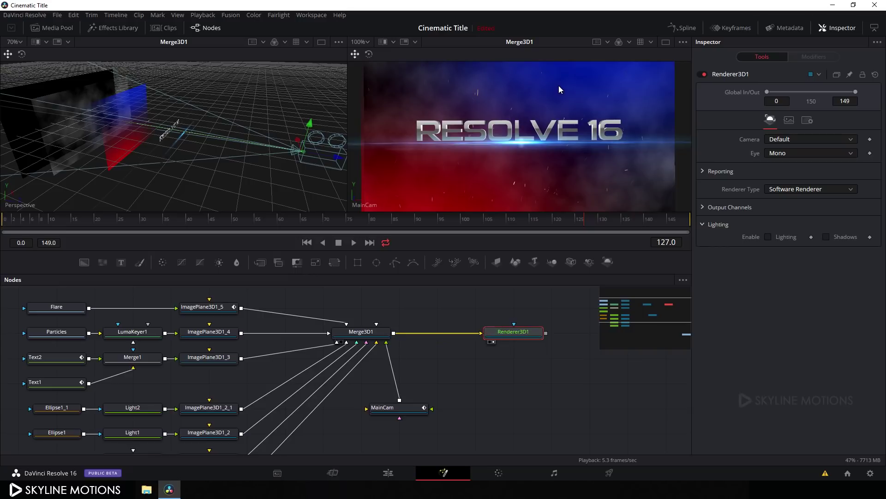
key(2)
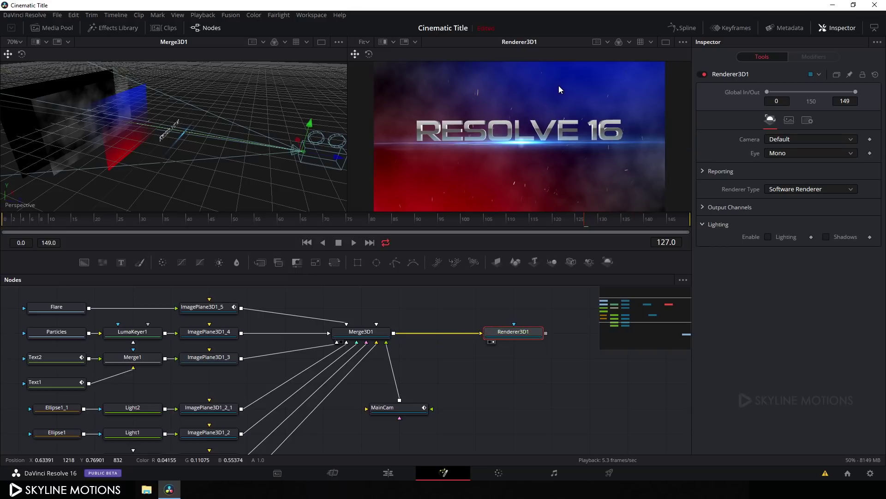
click(367, 43)
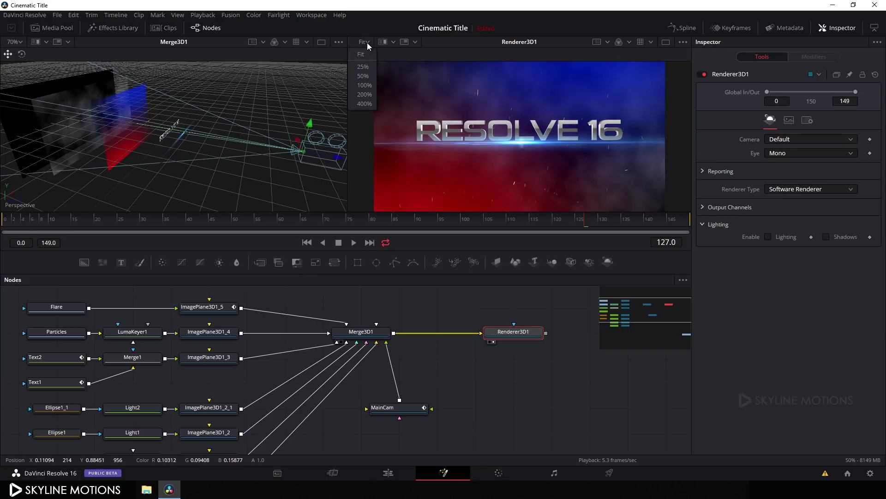
click(364, 54)
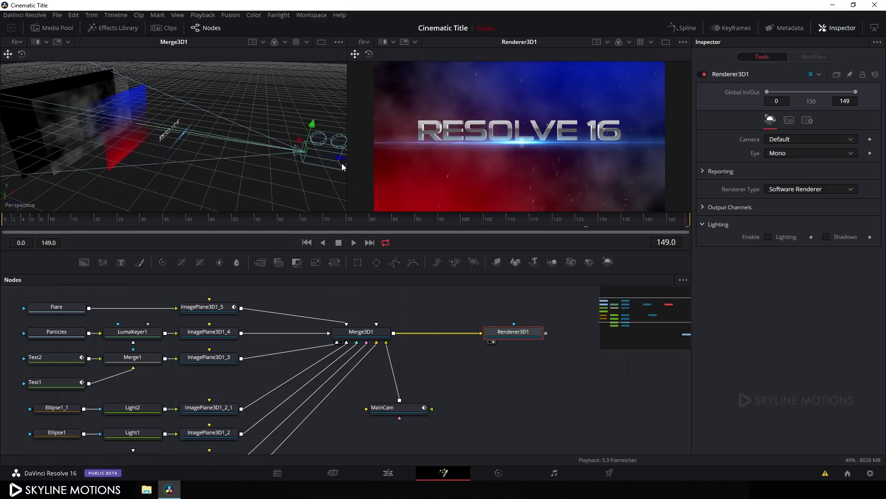
Pull MainCam slightly farther back from the title at frame 149, and place Renderer3D1 close beside Merge3D1.
mouse_move(340, 158)
mouse_down()
mouse_move(325, 156)
mouse_move(370, 163)
mouse_move(354, 161)
mouse_up()
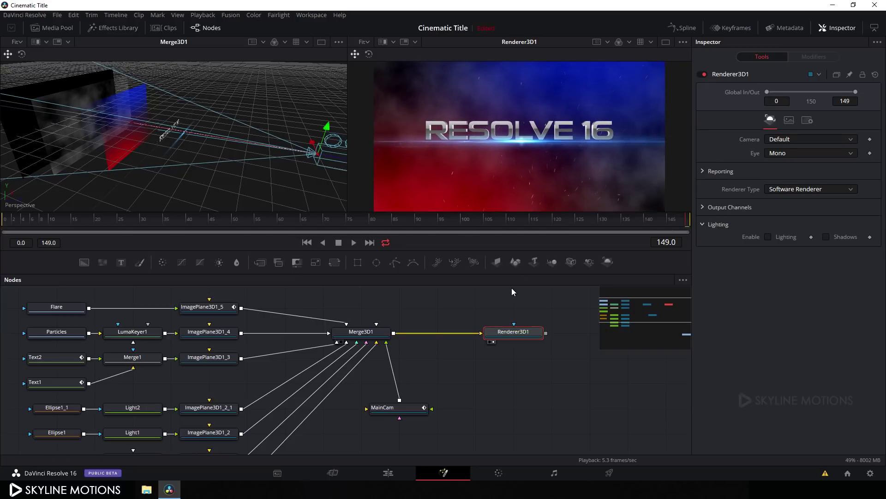
drag(512, 331, 436, 331)
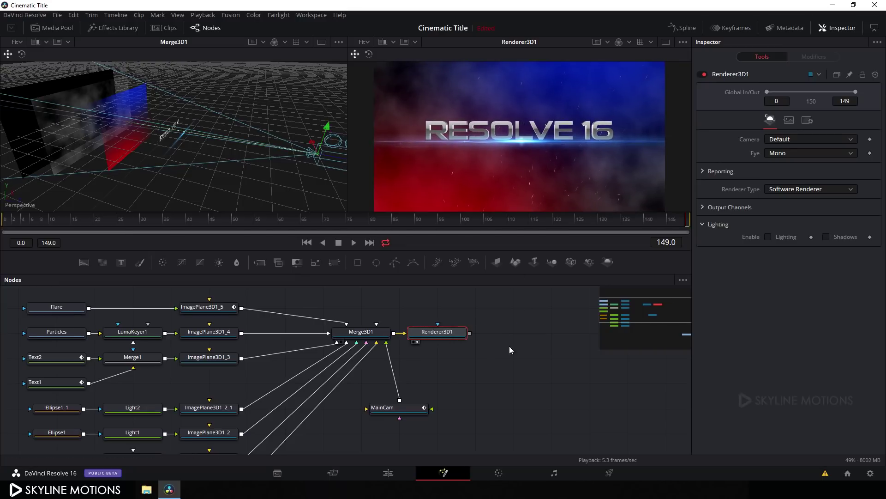
Add a Color Corrector node after Renderer3D1 and show its output in the second viewer.
drag(509, 349, 422, 347)
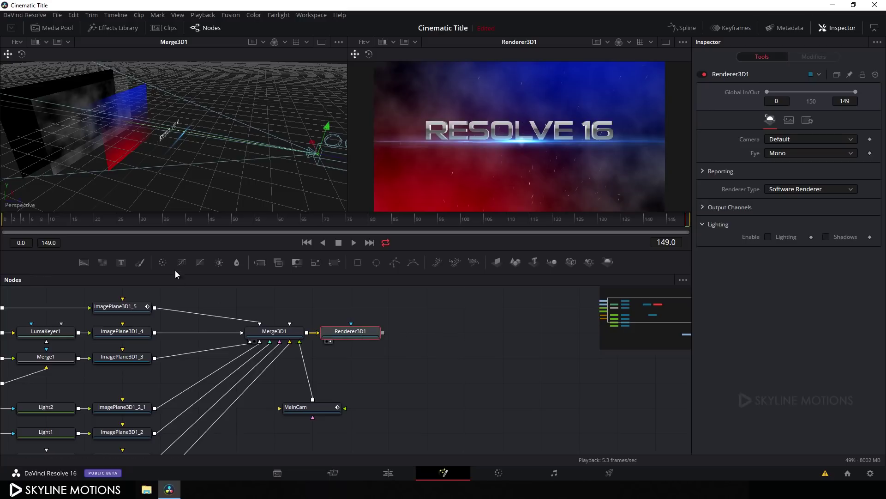
click(162, 261)
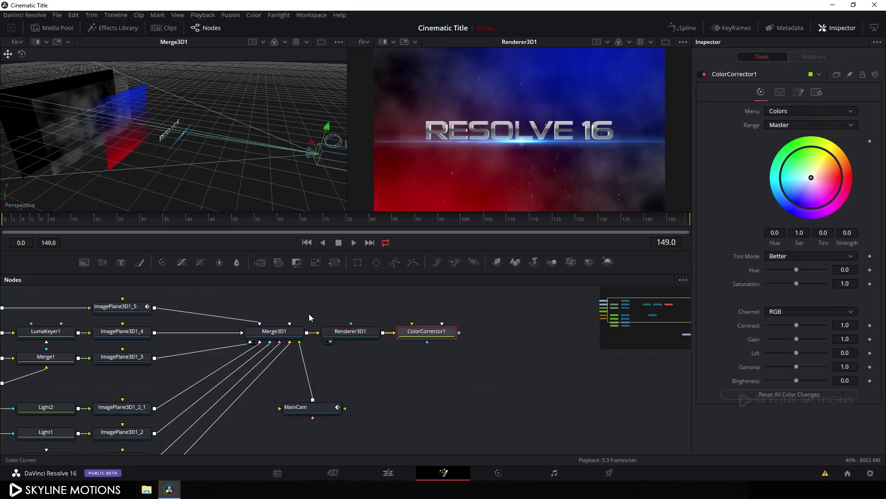
drag(430, 336, 502, 121)
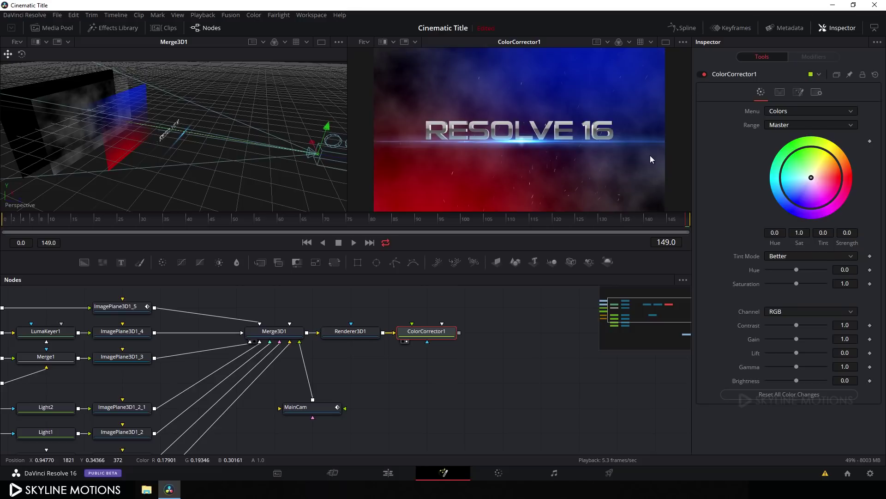
Switch the color corrector to Levels and set the RGB channel's midtone value to 0.75.
click(788, 112)
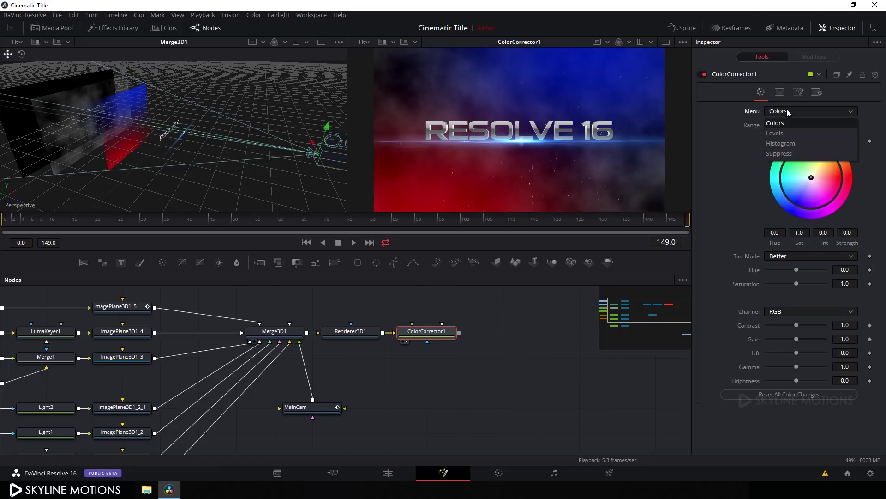
click(780, 133)
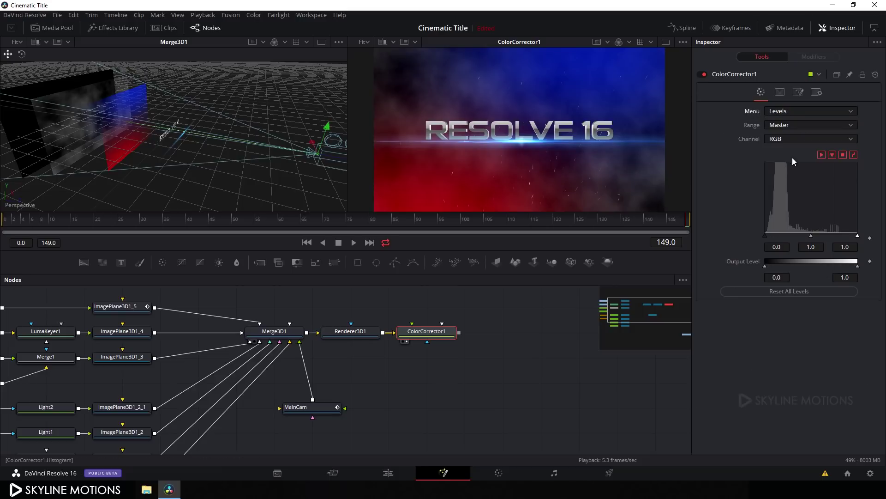
drag(811, 237, 853, 249)
click(811, 247)
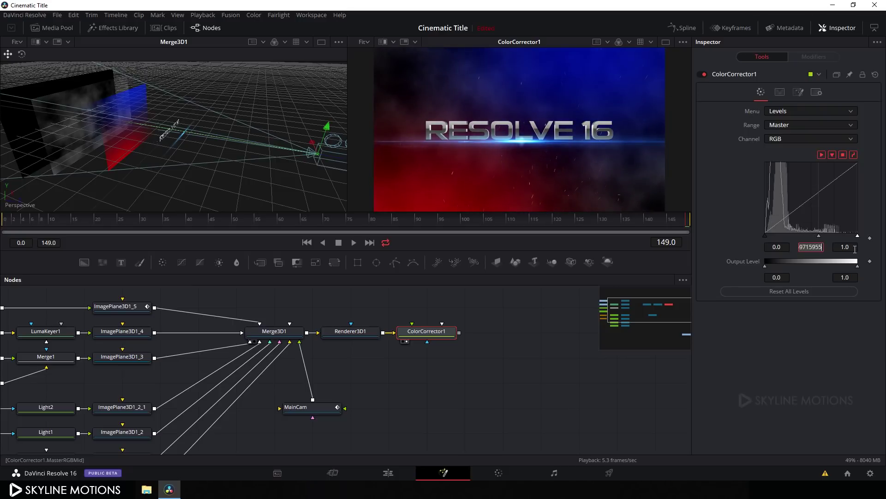
text(0.75)
key(Tab)
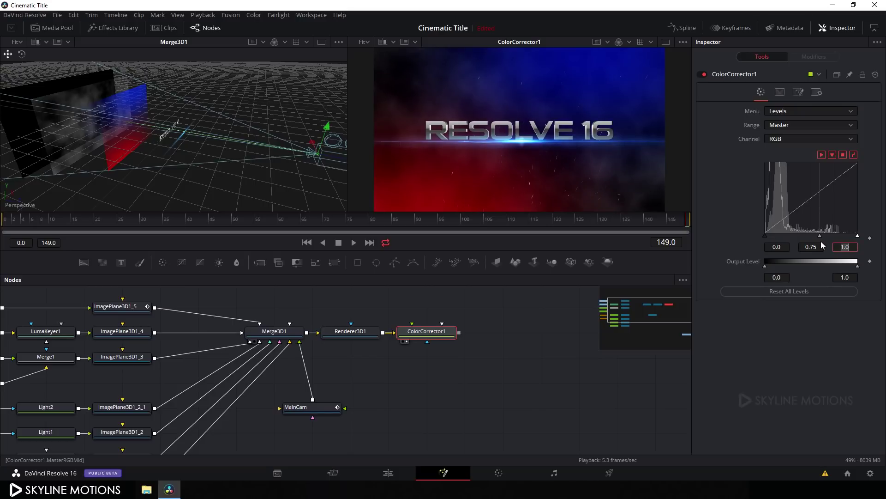
Set the Blue channel's midtone level to 1.5 in the color corrector.
click(787, 141)
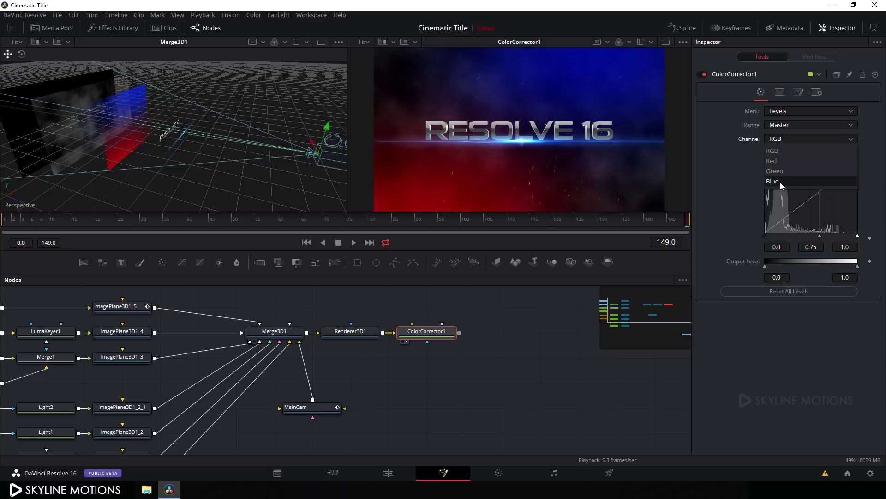
click(780, 182)
drag(811, 236, 801, 238)
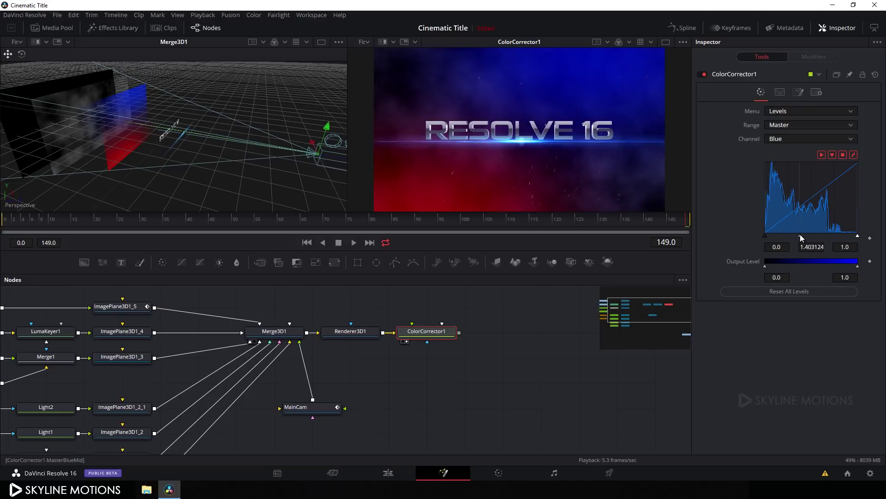
click(821, 248)
key(ctrl+a)
text(1)
key(Tab)
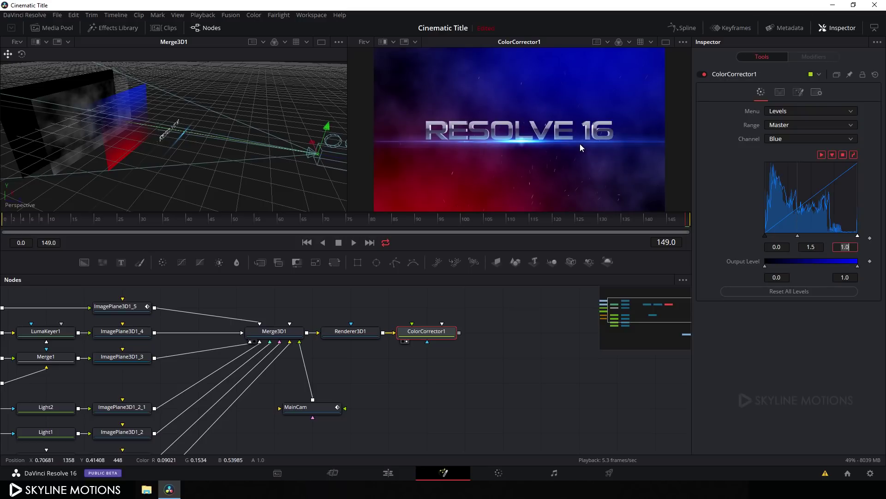
Set the diffuse material opacity of ImagePlane3D1_2_1, the Light2 plane, to 0.6.
drag(502, 334, 554, 324)
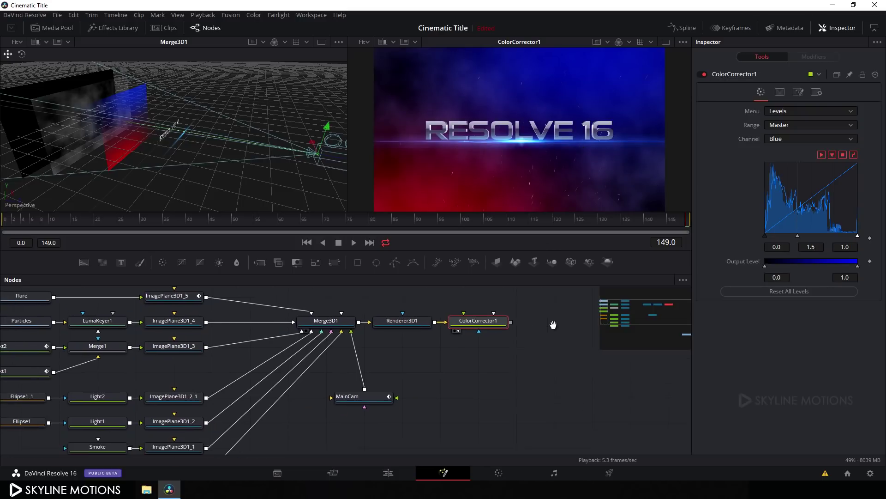
mouse_move(523, 347)
mouse_down()
mouse_move(546, 338)
mouse_move(518, 353)
mouse_move(534, 356)
mouse_up()
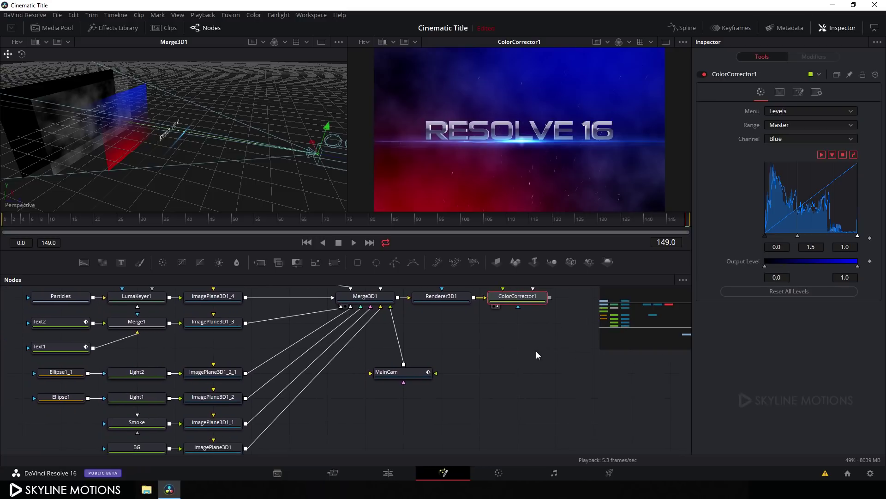
click(230, 365)
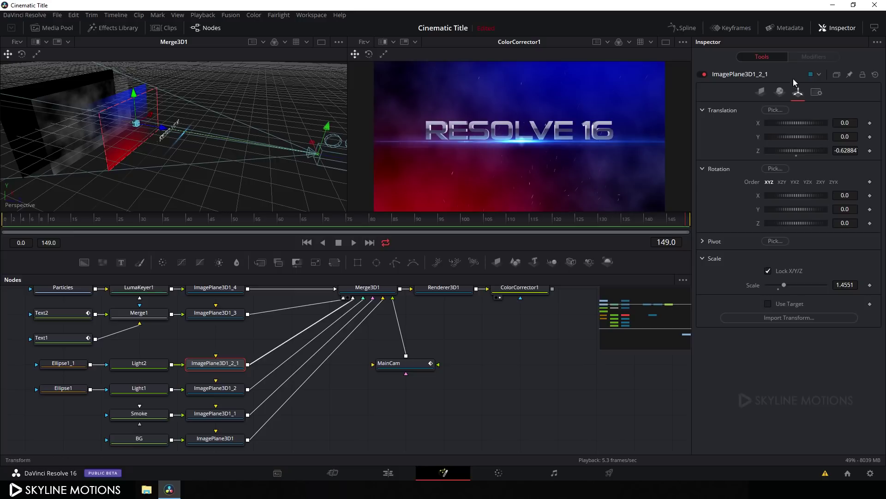
click(780, 92)
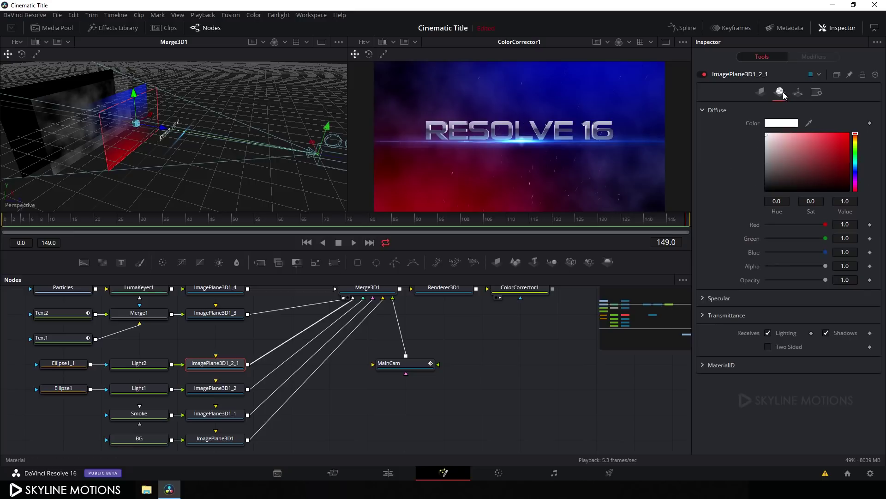
click(851, 280)
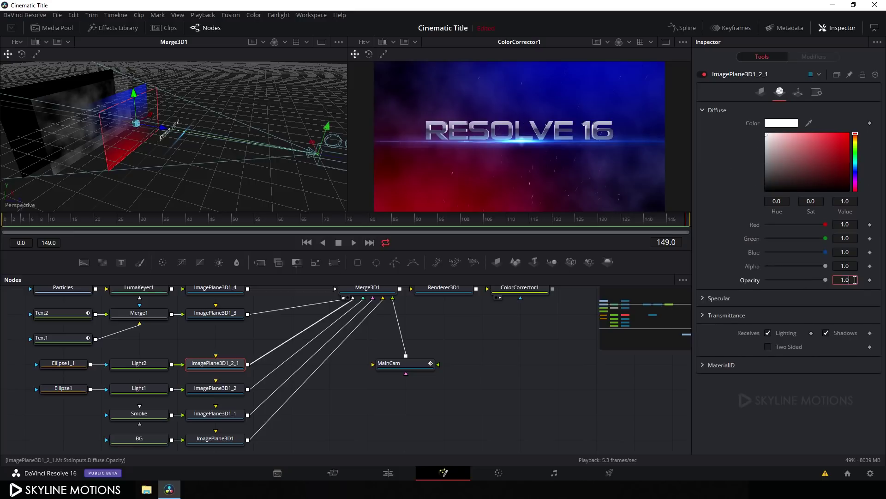
text(0.6)
key(Return)
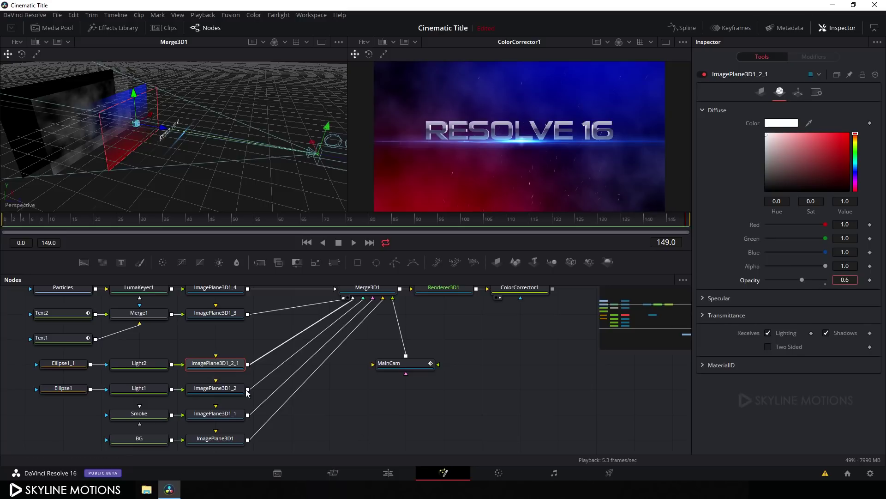
Set the diffuse material opacity of ImagePlane3D1_2, the Light1 plane, to 0.6.
click(213, 390)
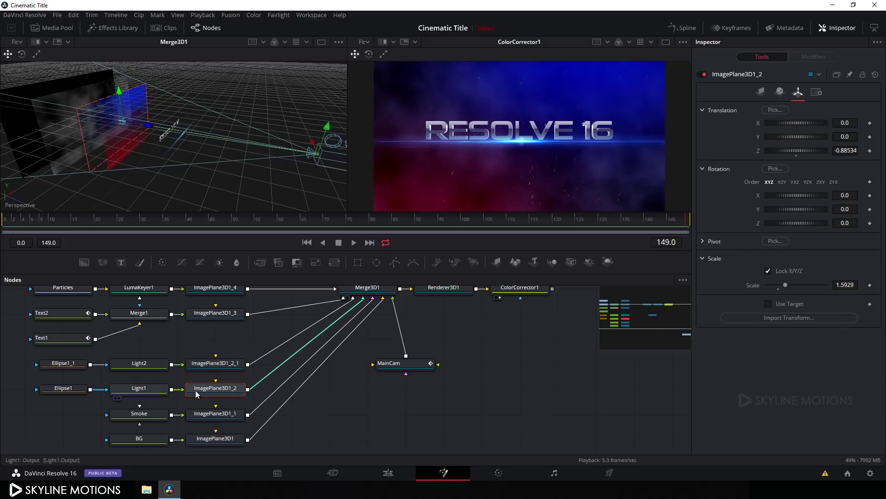
click(779, 91)
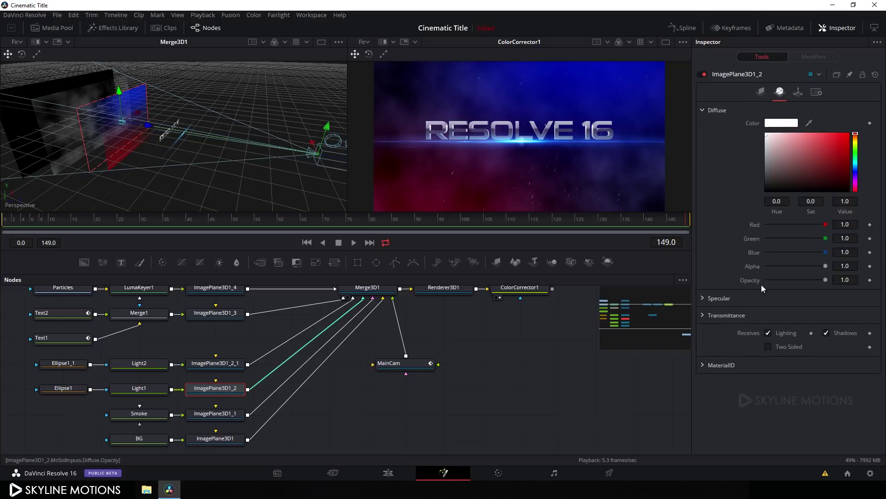
click(855, 281)
text(.6)
key(Return)
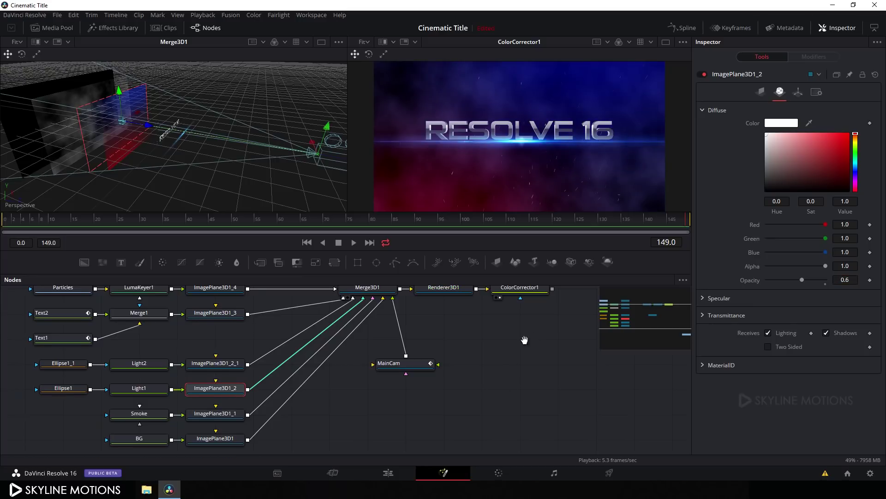
Bring MediaOut1 in line with ColorCorrector1 and connect the color corrector's output to it.
drag(526, 339, 347, 363)
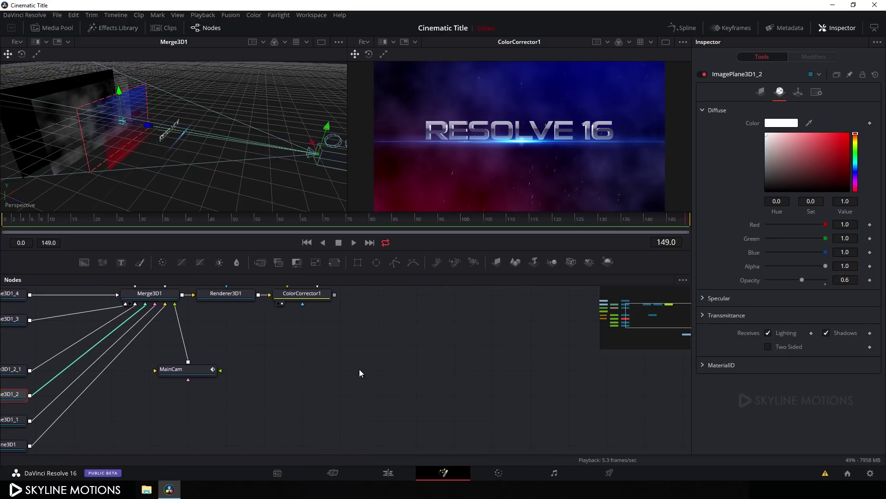
drag(373, 319, 381, 339)
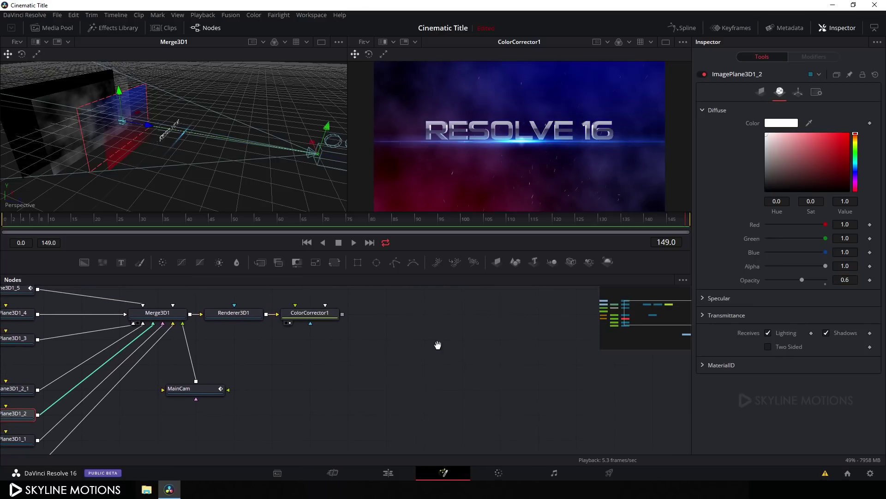
scroll(437, 345, down, 5)
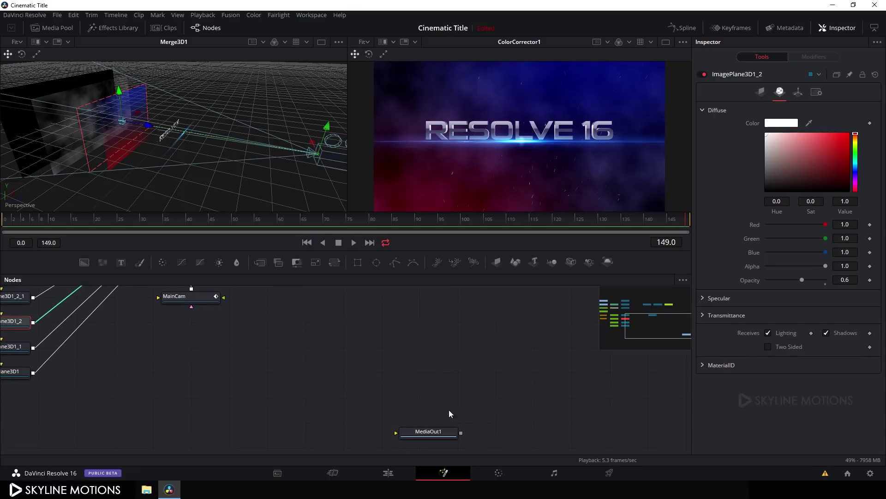
drag(439, 432, 430, 326)
scroll(508, 360, up, 4)
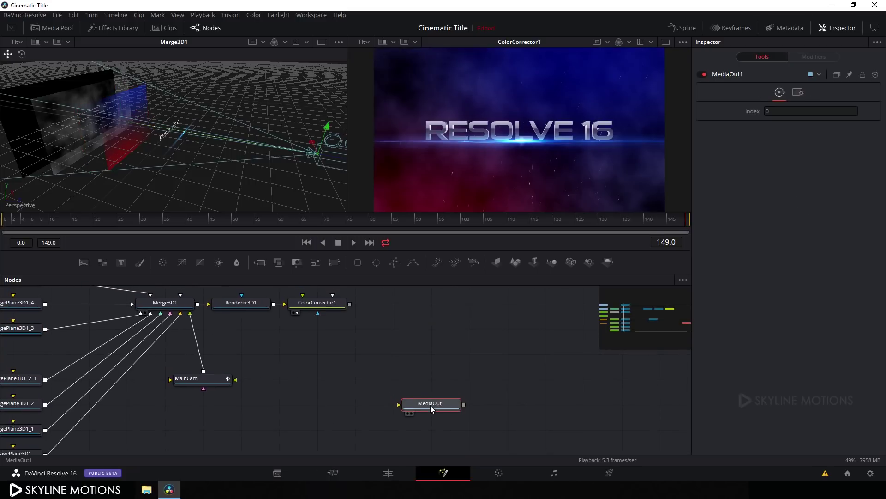
drag(431, 405, 431, 306)
drag(479, 354, 580, 389)
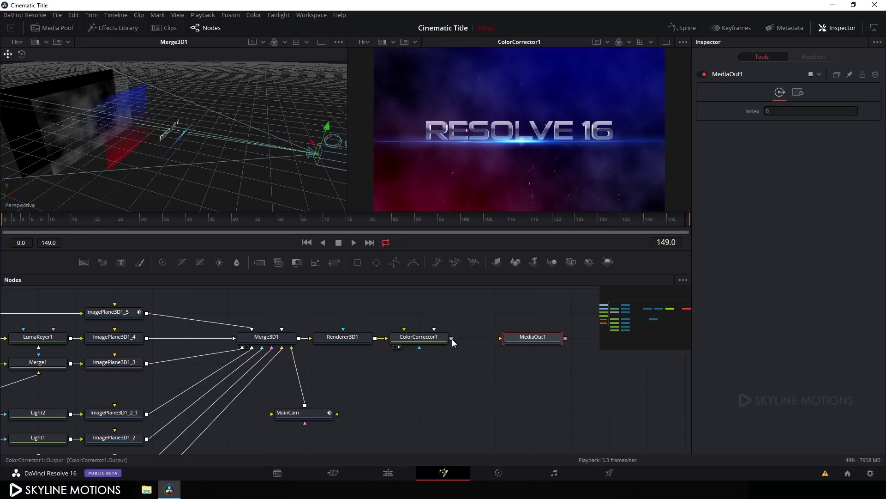
drag(451, 338, 526, 342)
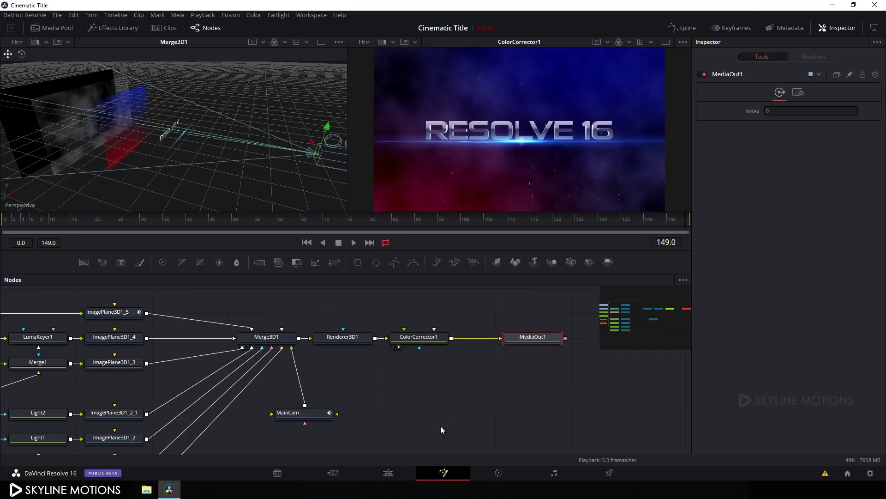
Switch to the Edit page and scrub the timeline to 01:00:01:14 to preview the title.
click(387, 473)
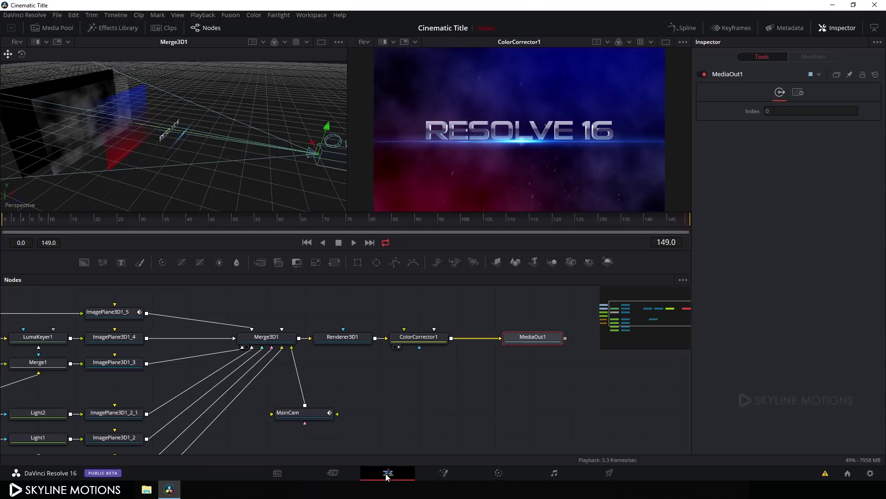
drag(532, 322, 414, 325)
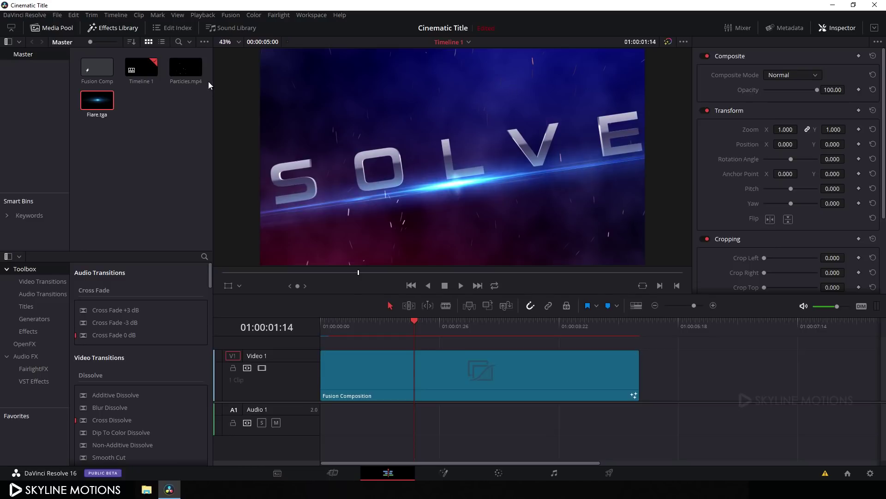
Apply 2.40 output blanking to the timeline and move the playhead to 01:00:02:00 to check the title.
click(115, 15)
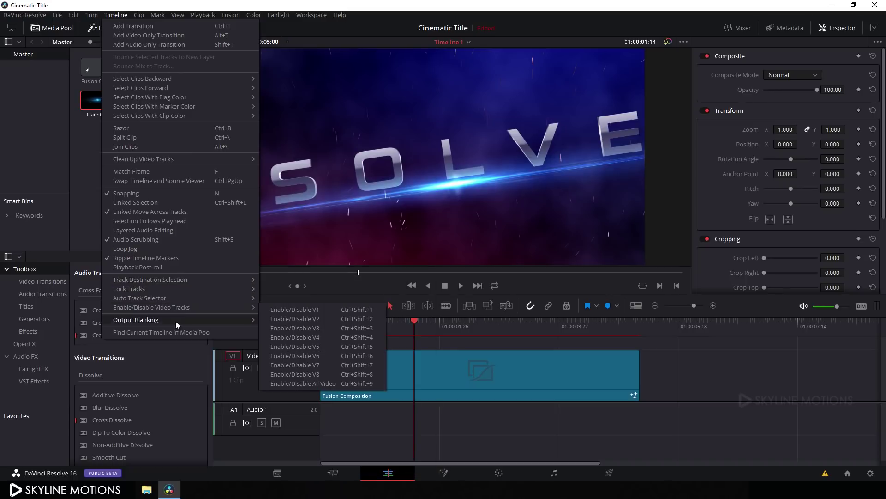
mouse_move(143, 323)
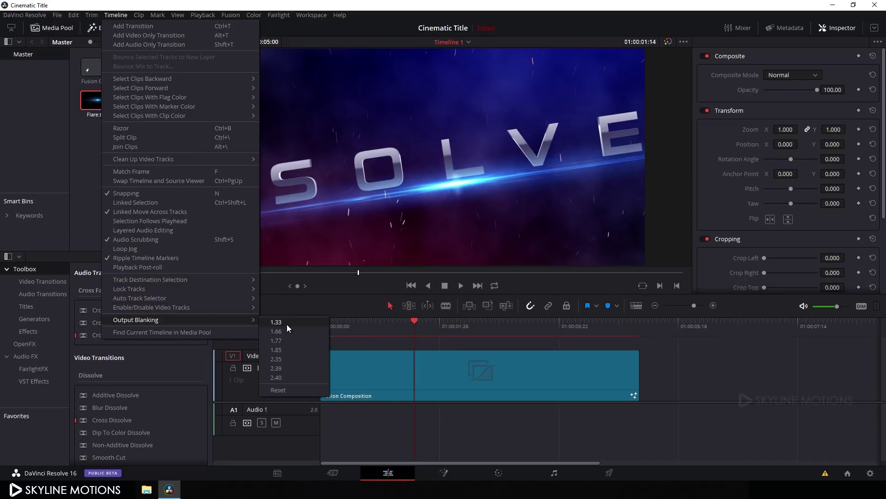
click(284, 378)
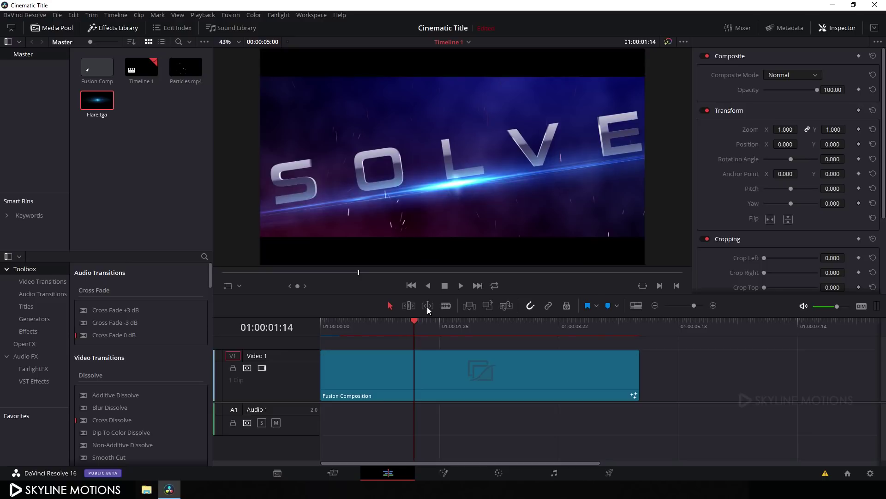
drag(417, 326, 448, 323)
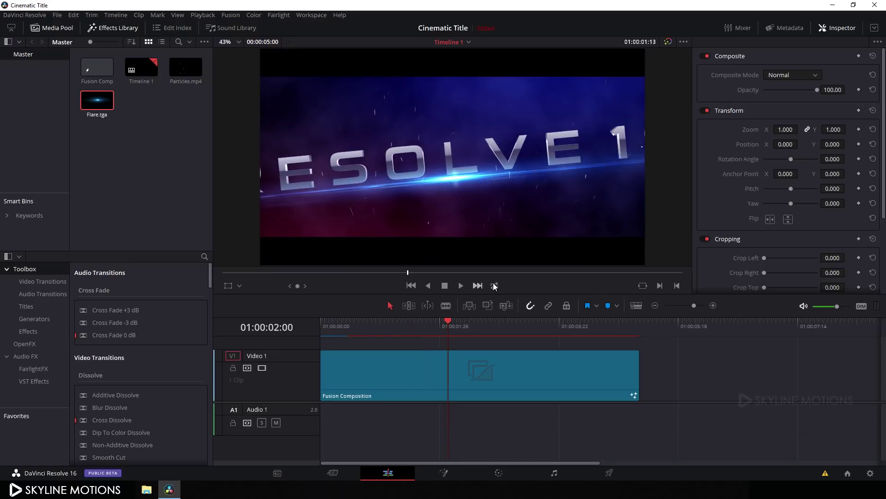
Play the title on a loop from the start of the timeline in an enlarged viewer with the Inspector hidden.
click(494, 286)
click(410, 285)
click(842, 29)
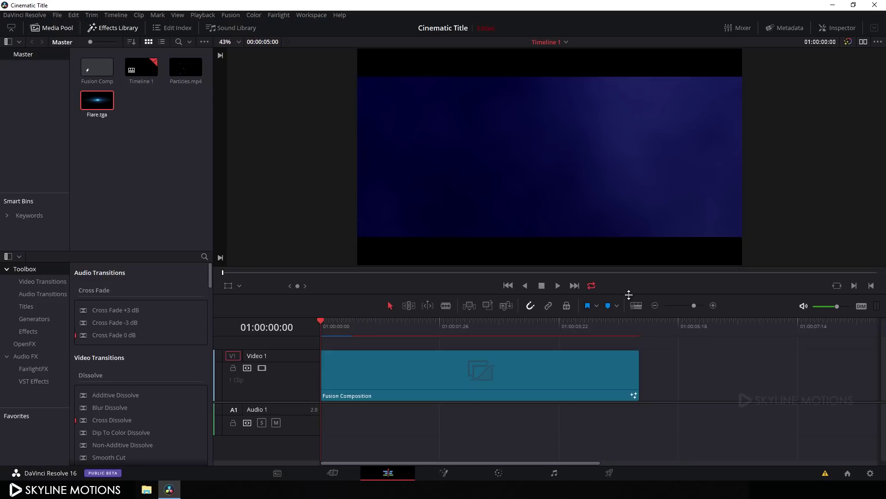
drag(630, 297, 622, 347)
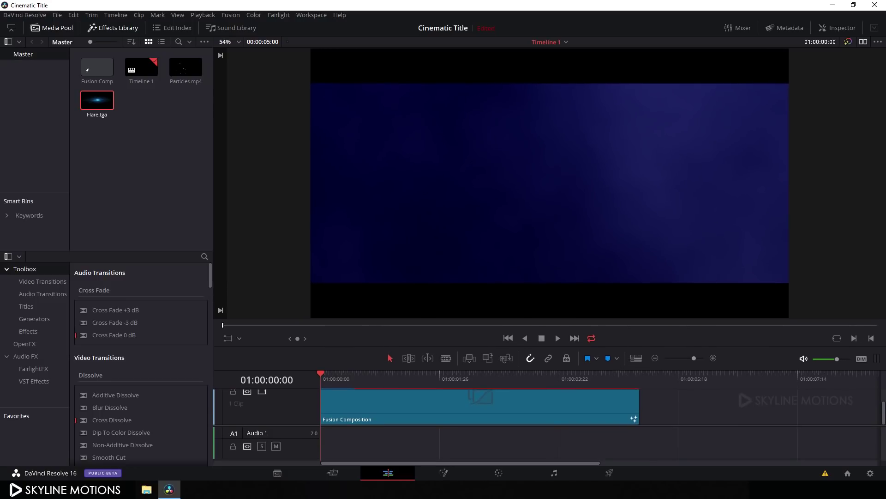
drag(884, 415, 884, 410)
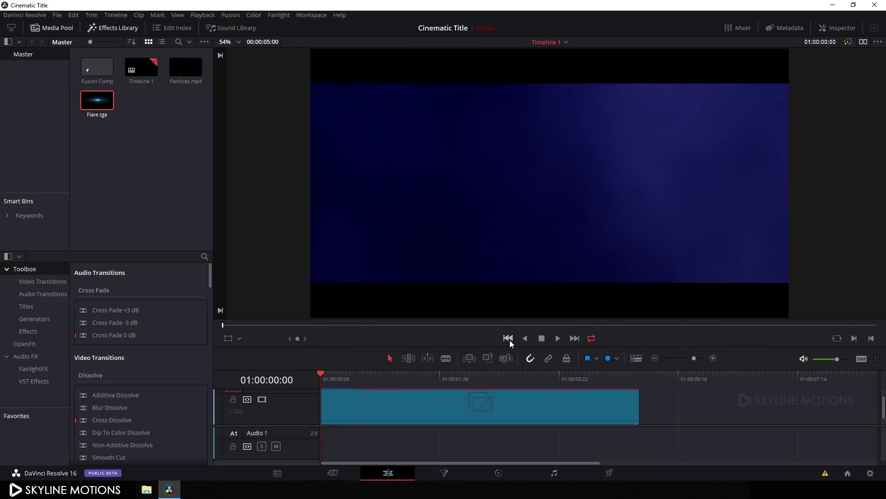
click(558, 340)
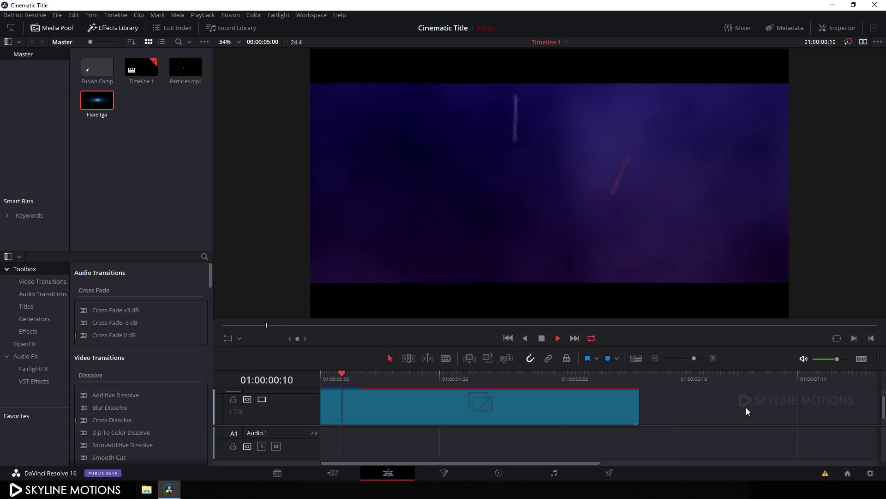